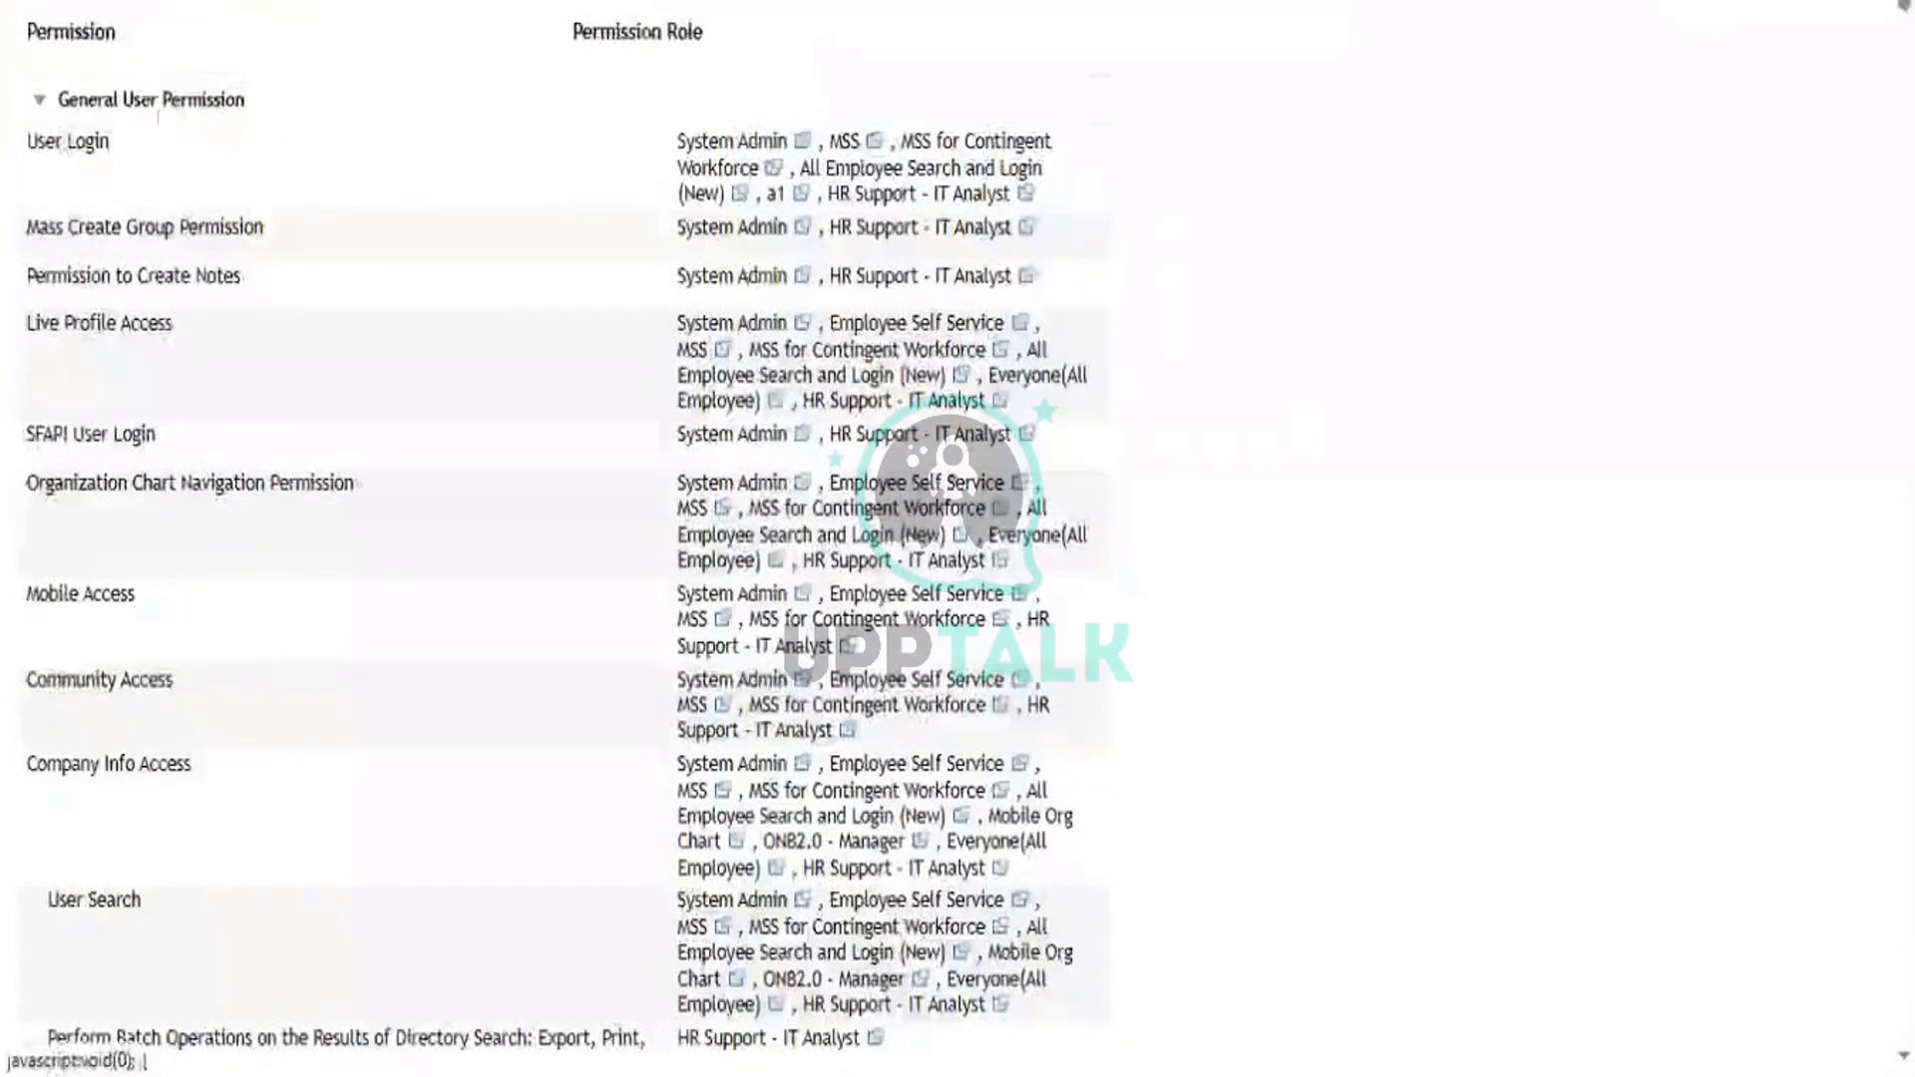
# Collapse the General User Permission section of the permission report and close the role's permission settings dialog without applying changes
pyautogui.click(40, 109)
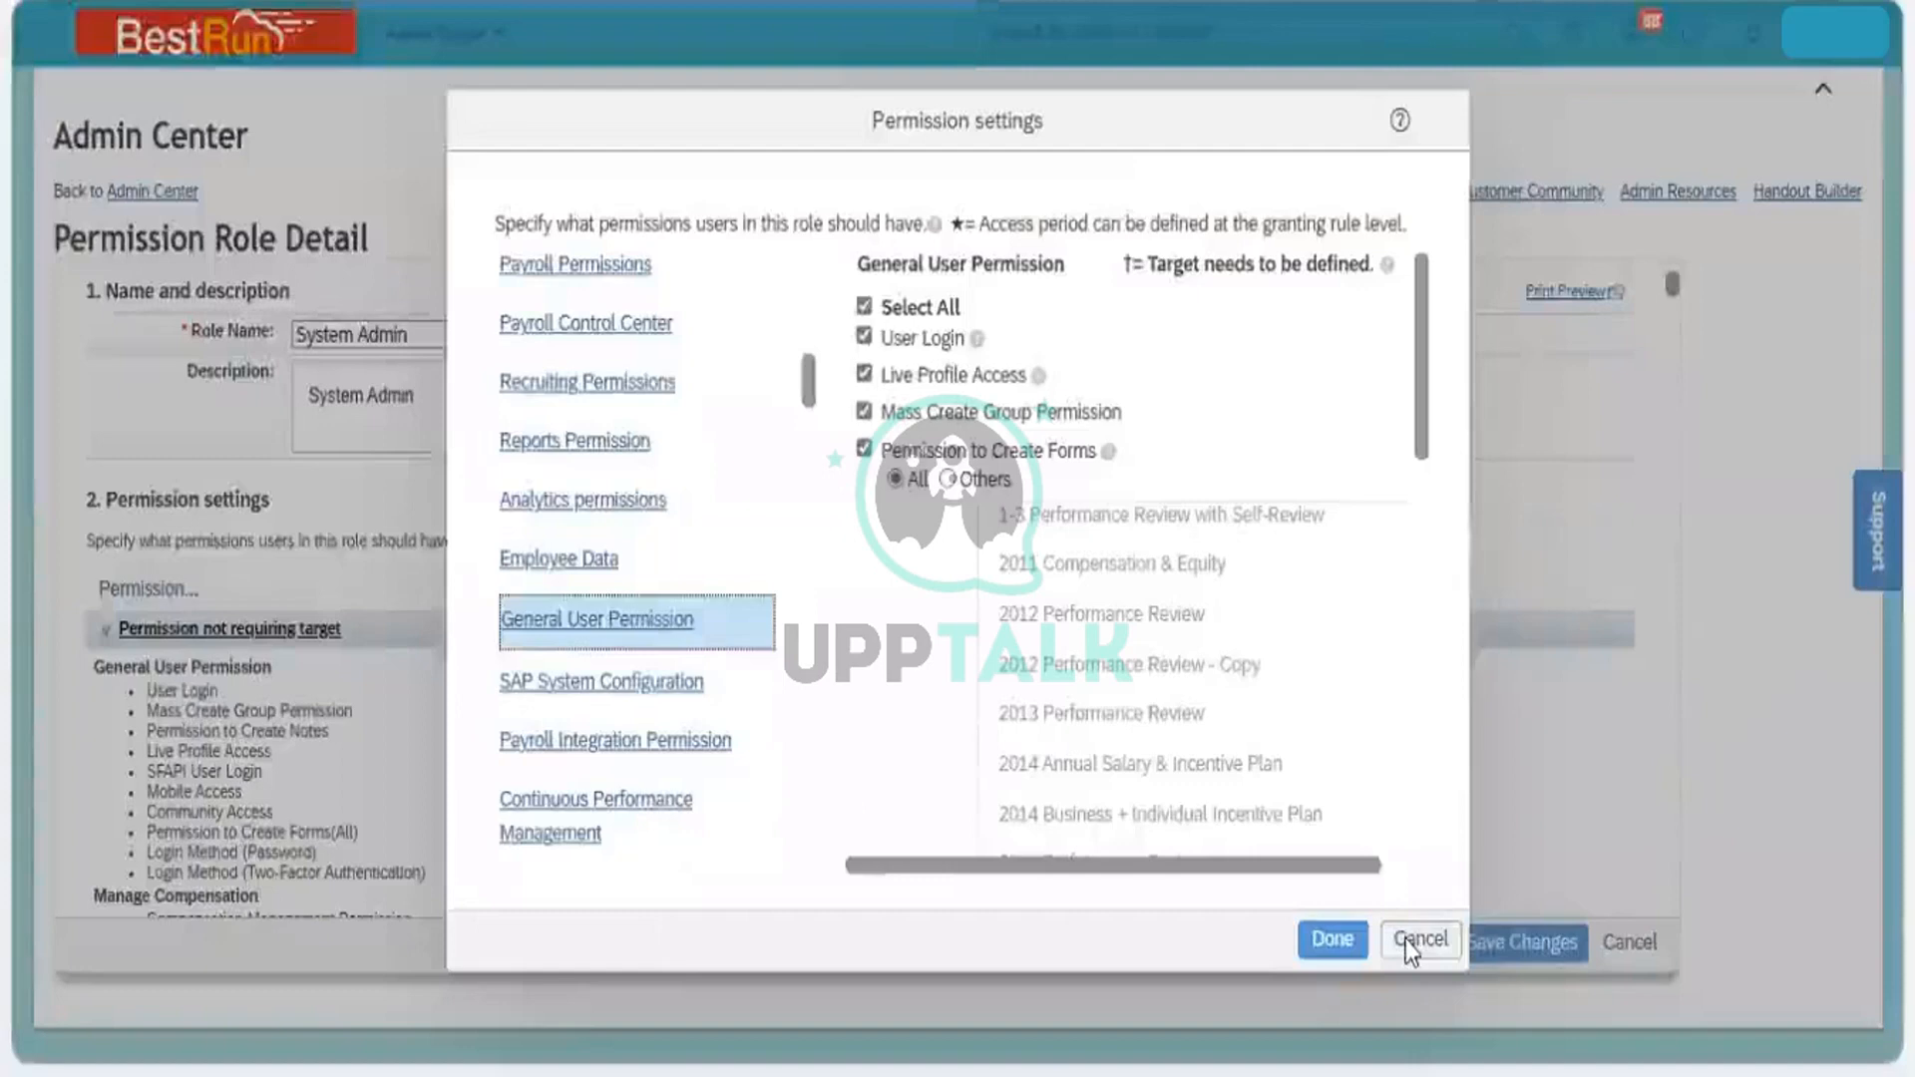
pyautogui.click(1409, 943)
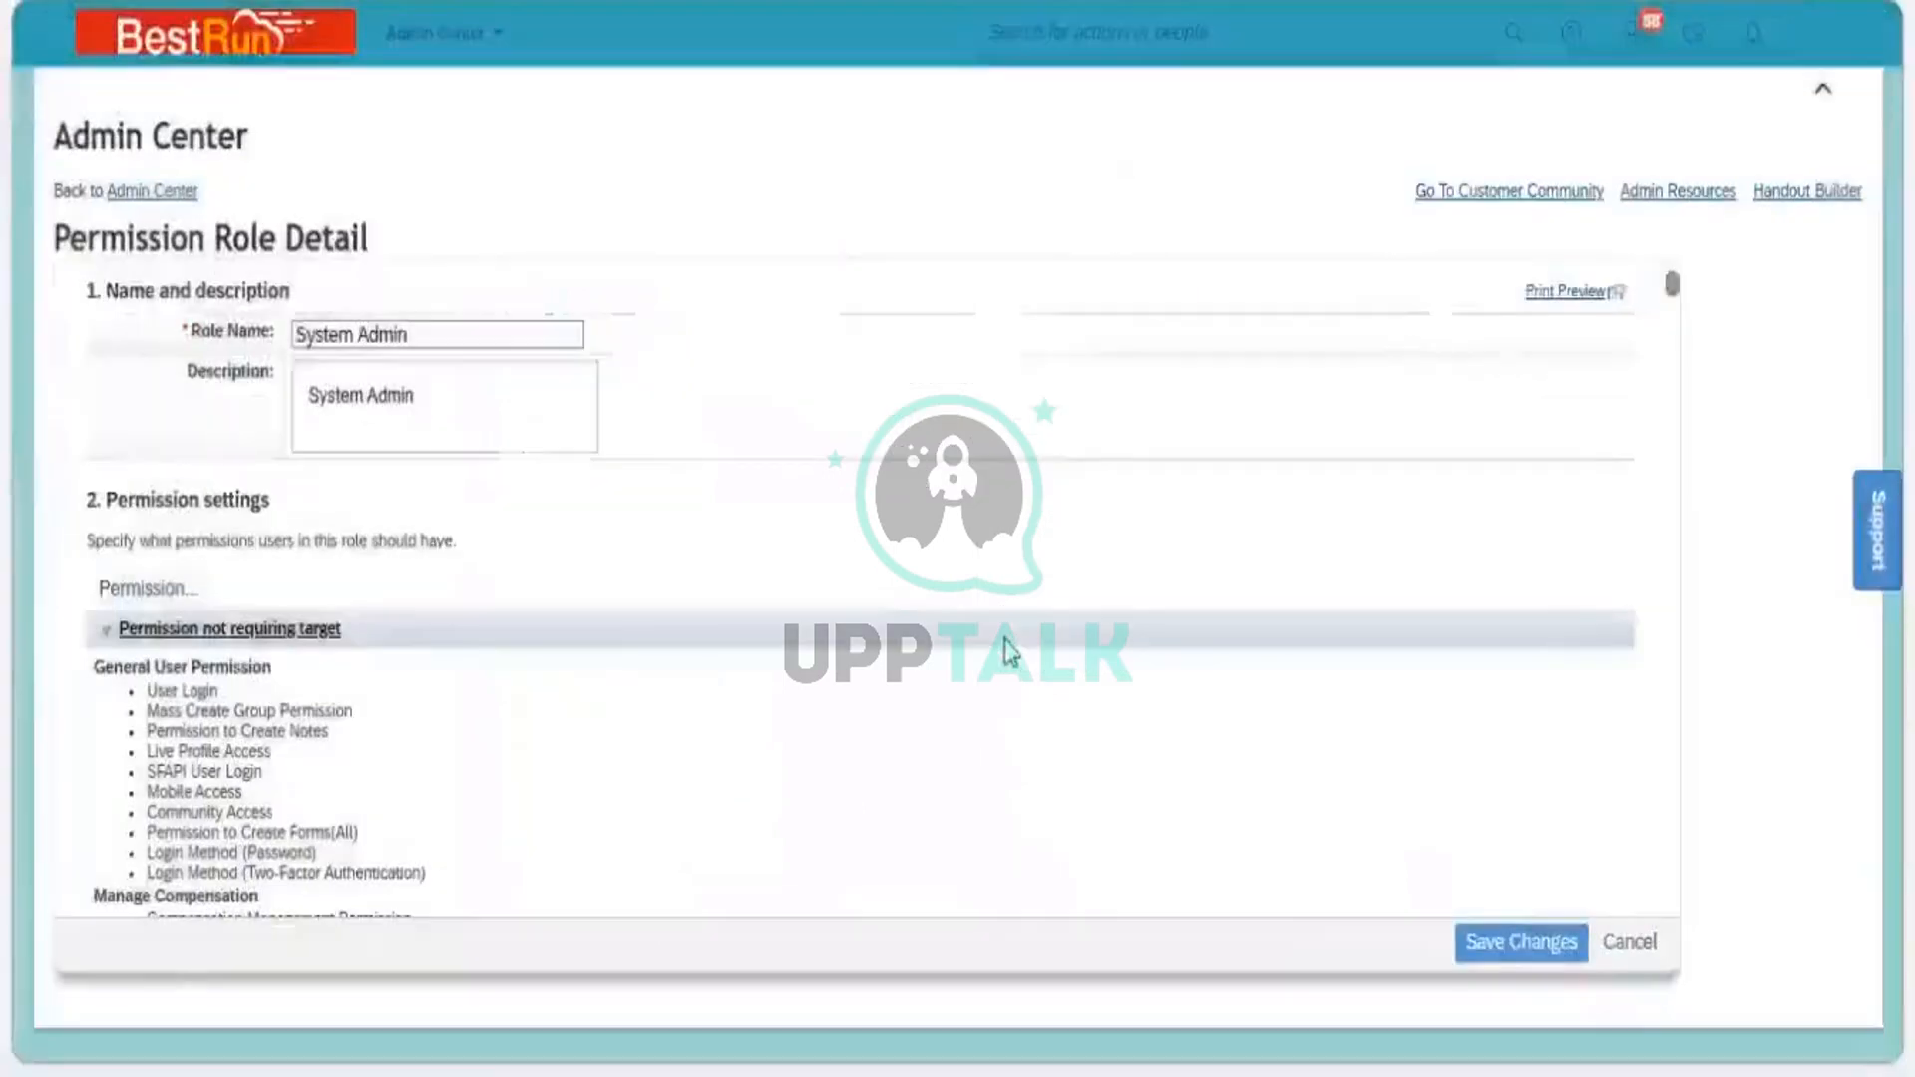
# Open the System Admin role's permission settings and display its Reports Permission options
pyautogui.click(149, 590)
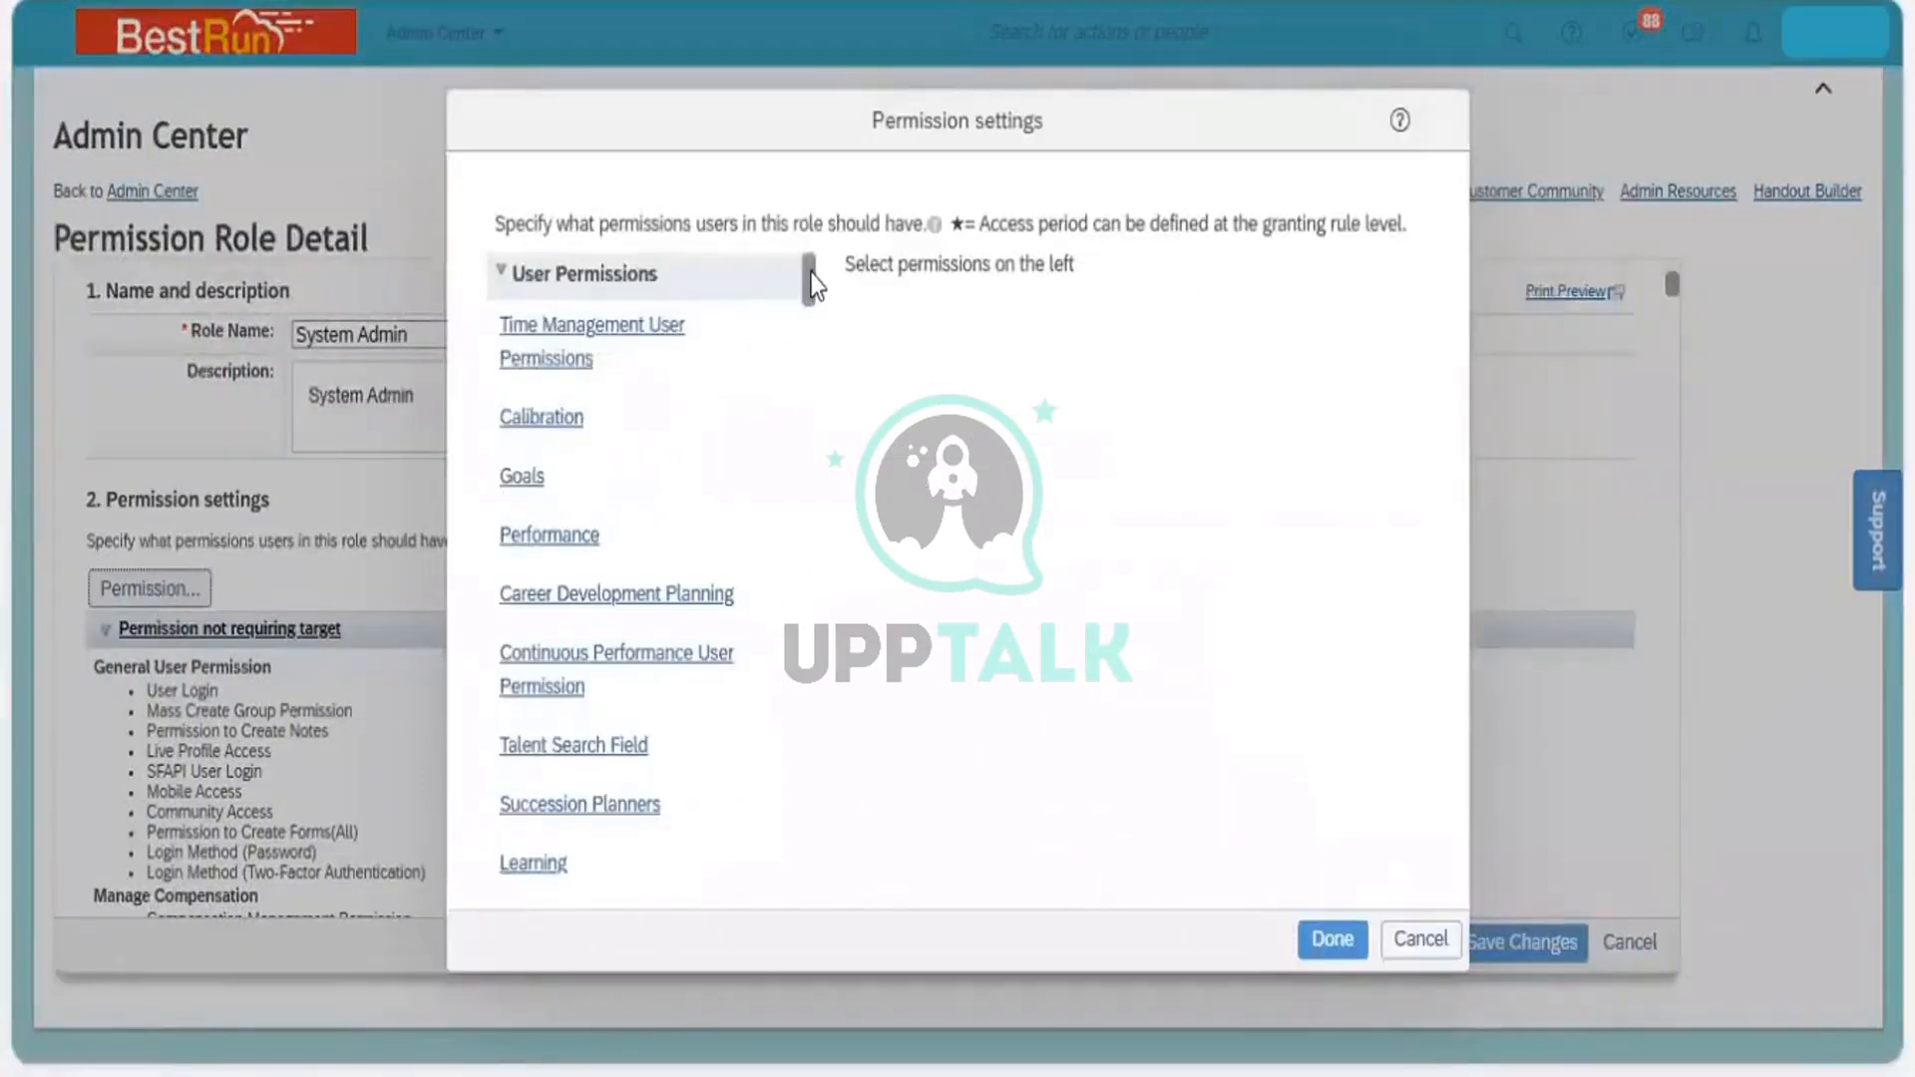
pyautogui.scroll(-3, 813, 314)
pyautogui.scroll(-2, 814, 316)
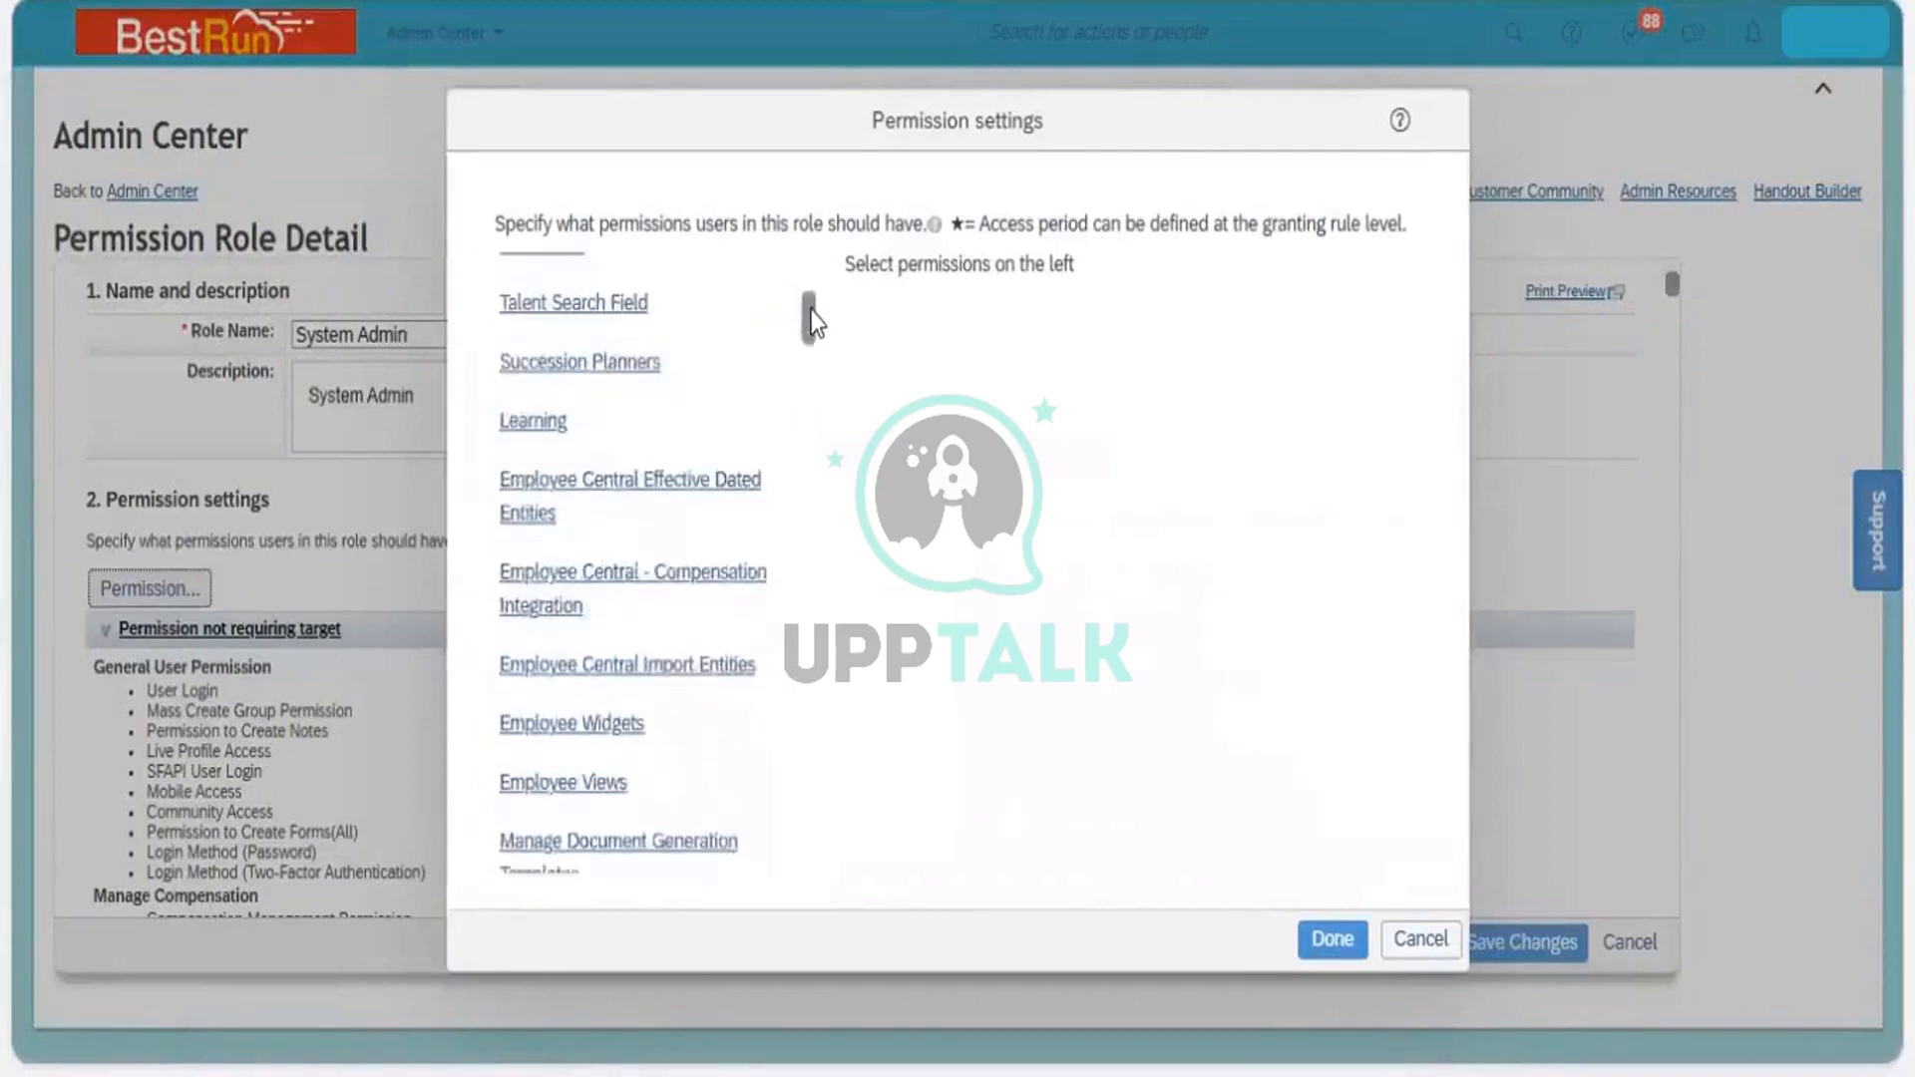
pyautogui.moveTo(813, 319); pyautogui.dragTo(813, 364)
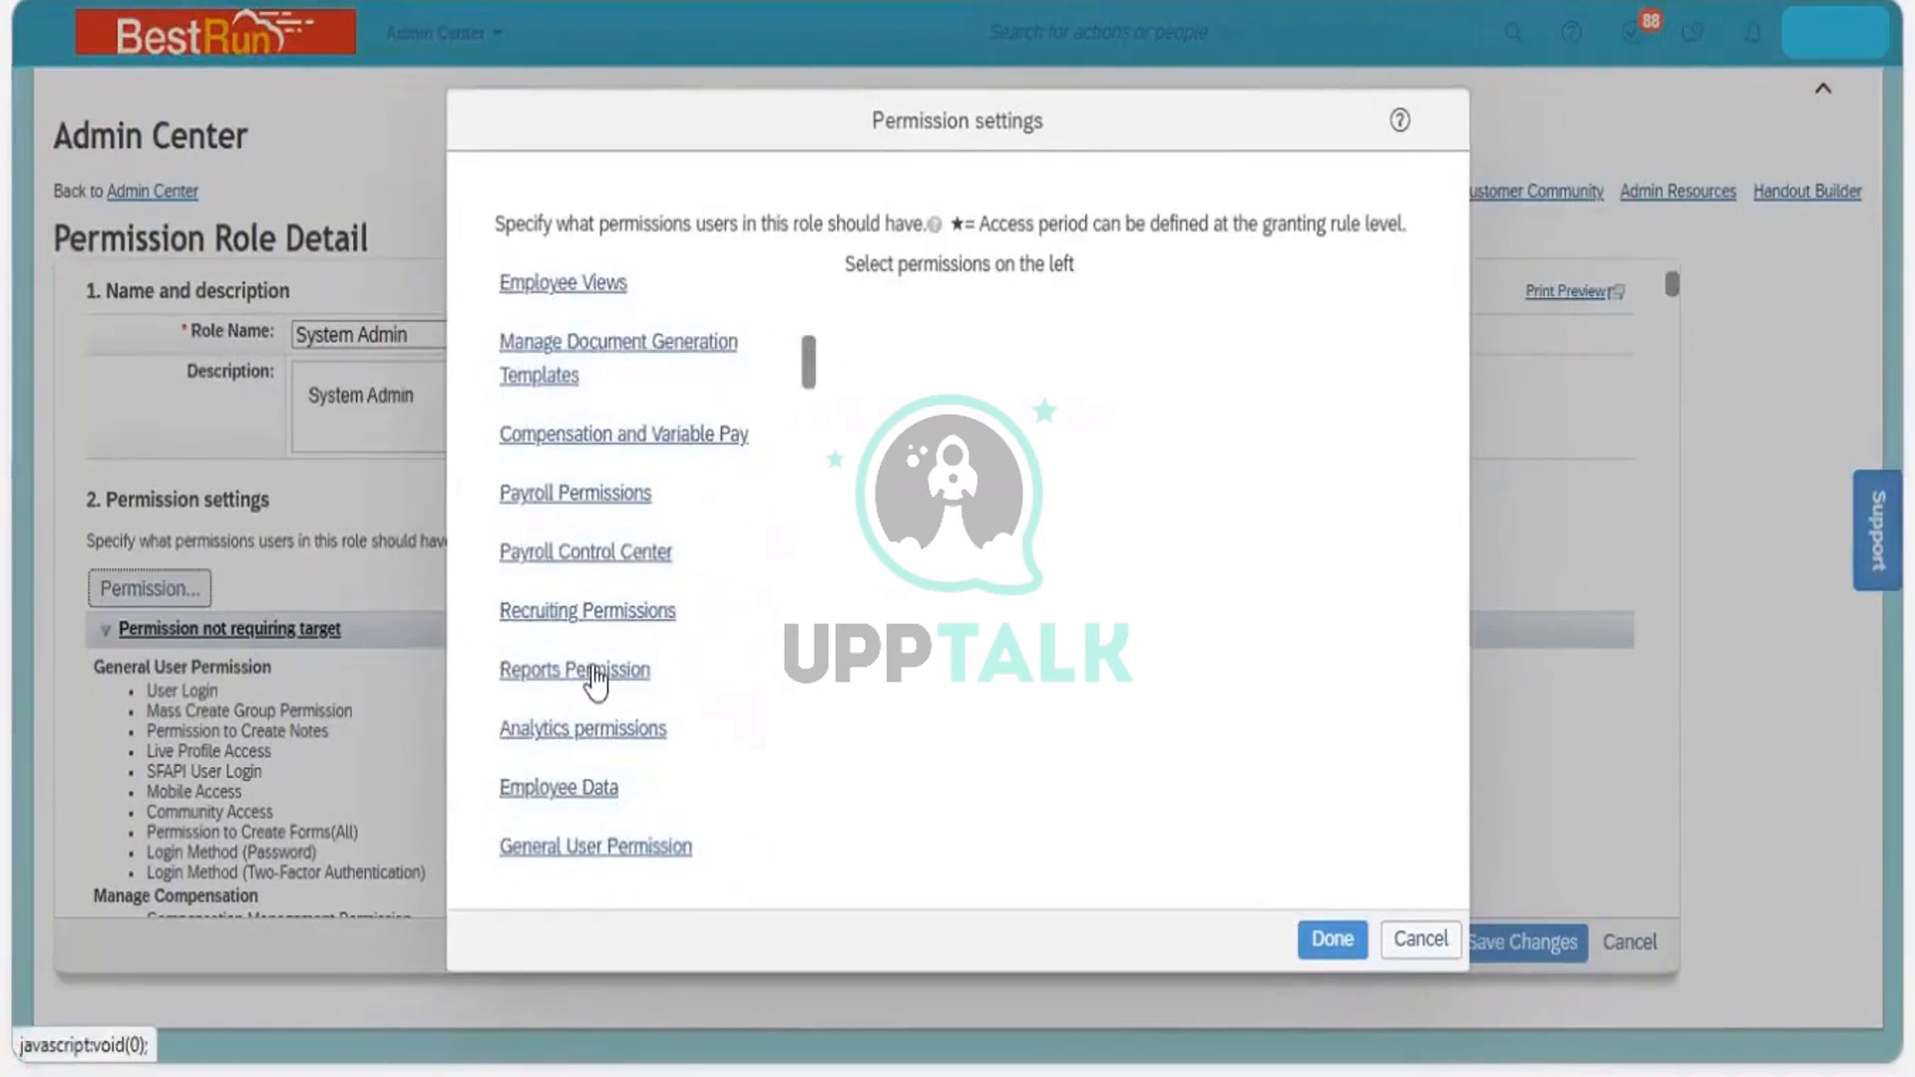
pyautogui.click(576, 672)
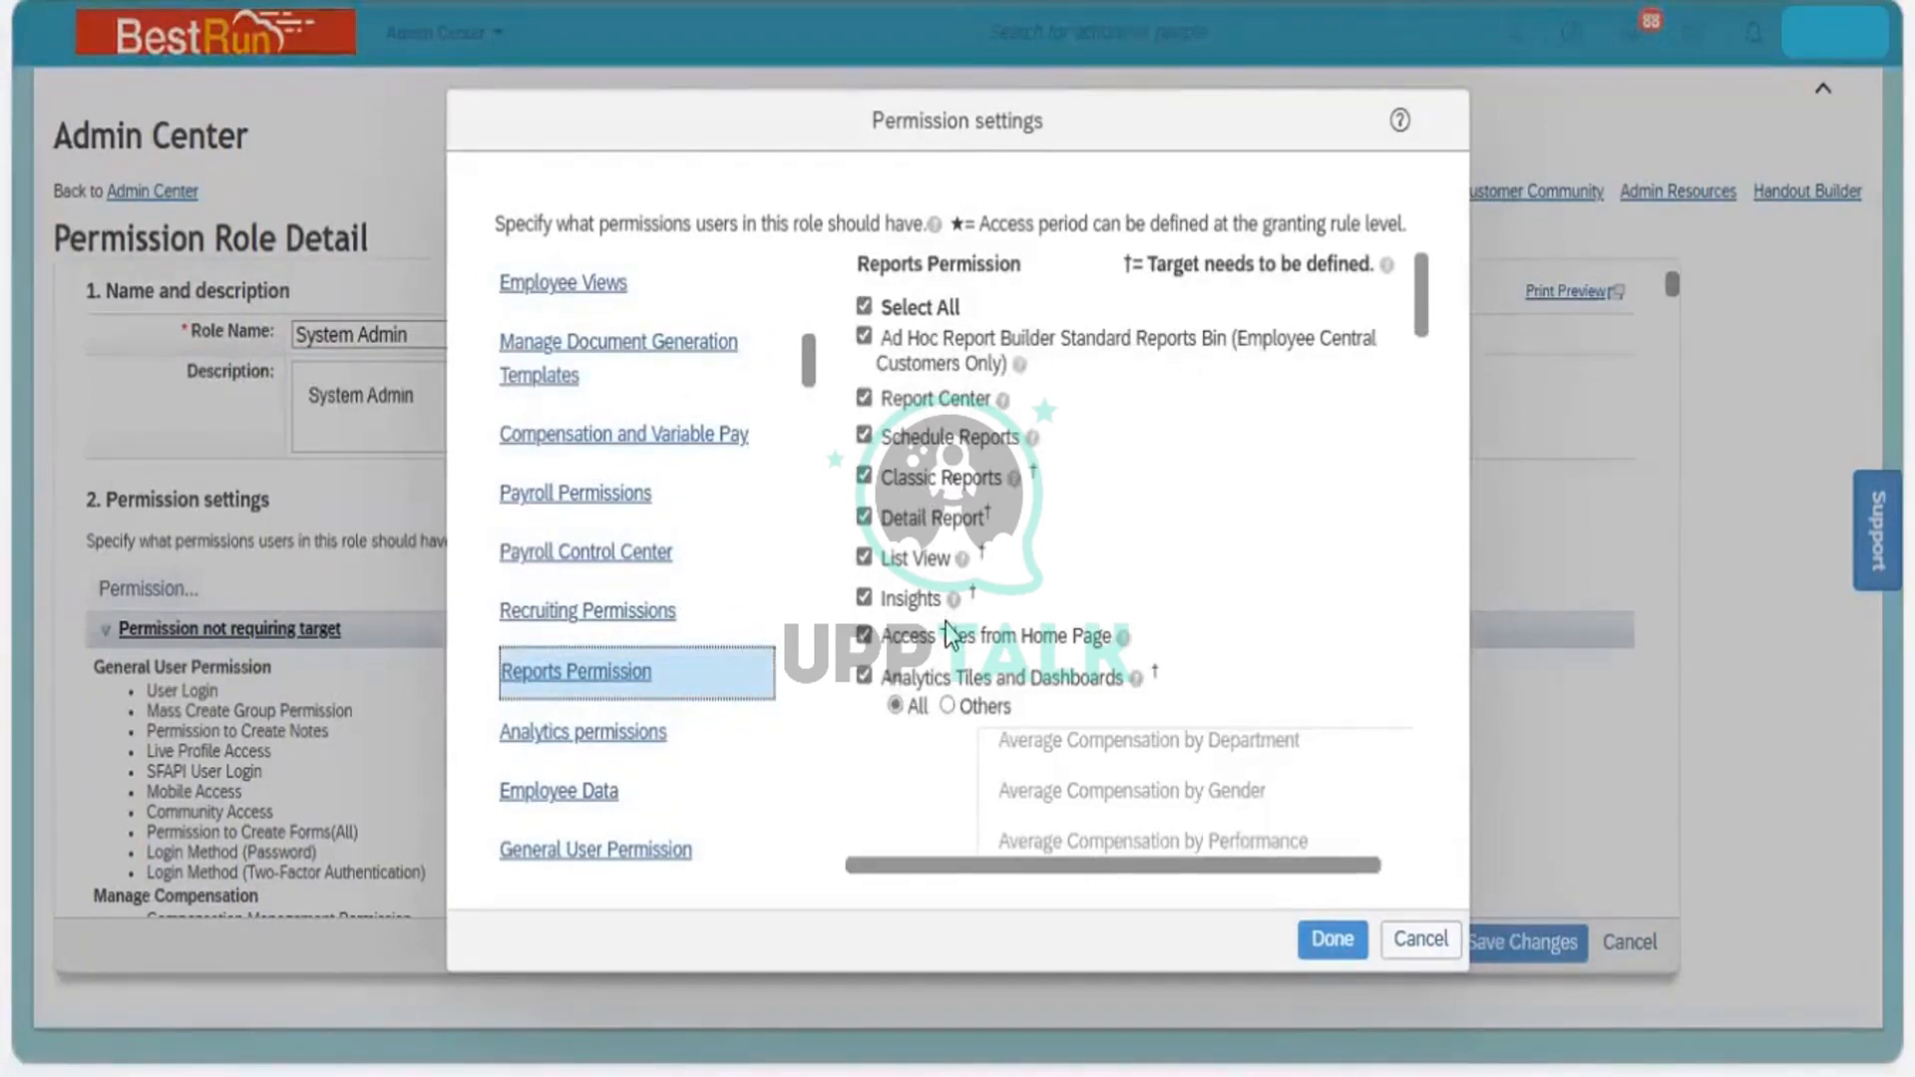
pyautogui.moveTo(954, 602)
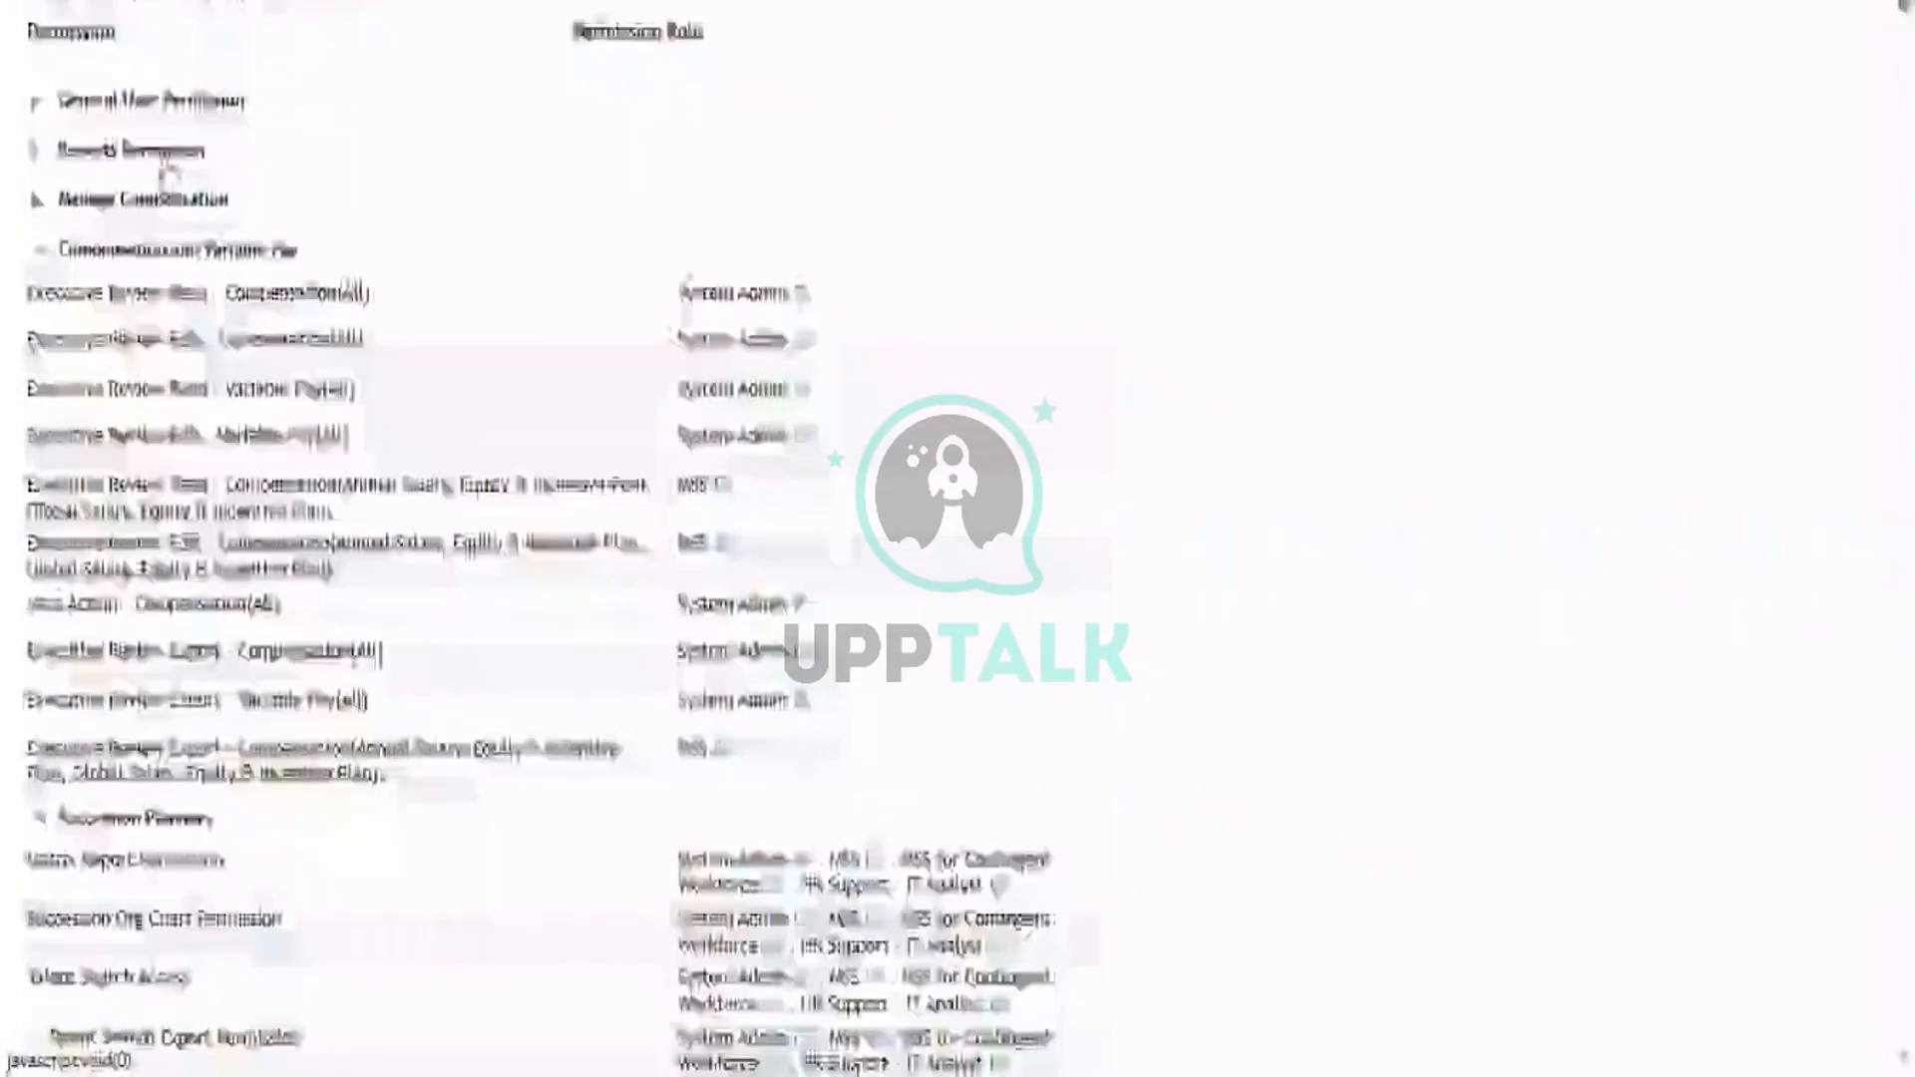
# Review the roles under Reports Permission in the report, and collapse it along with Compensation and Variable Pay and Succession Planners
pyautogui.click(164, 168)
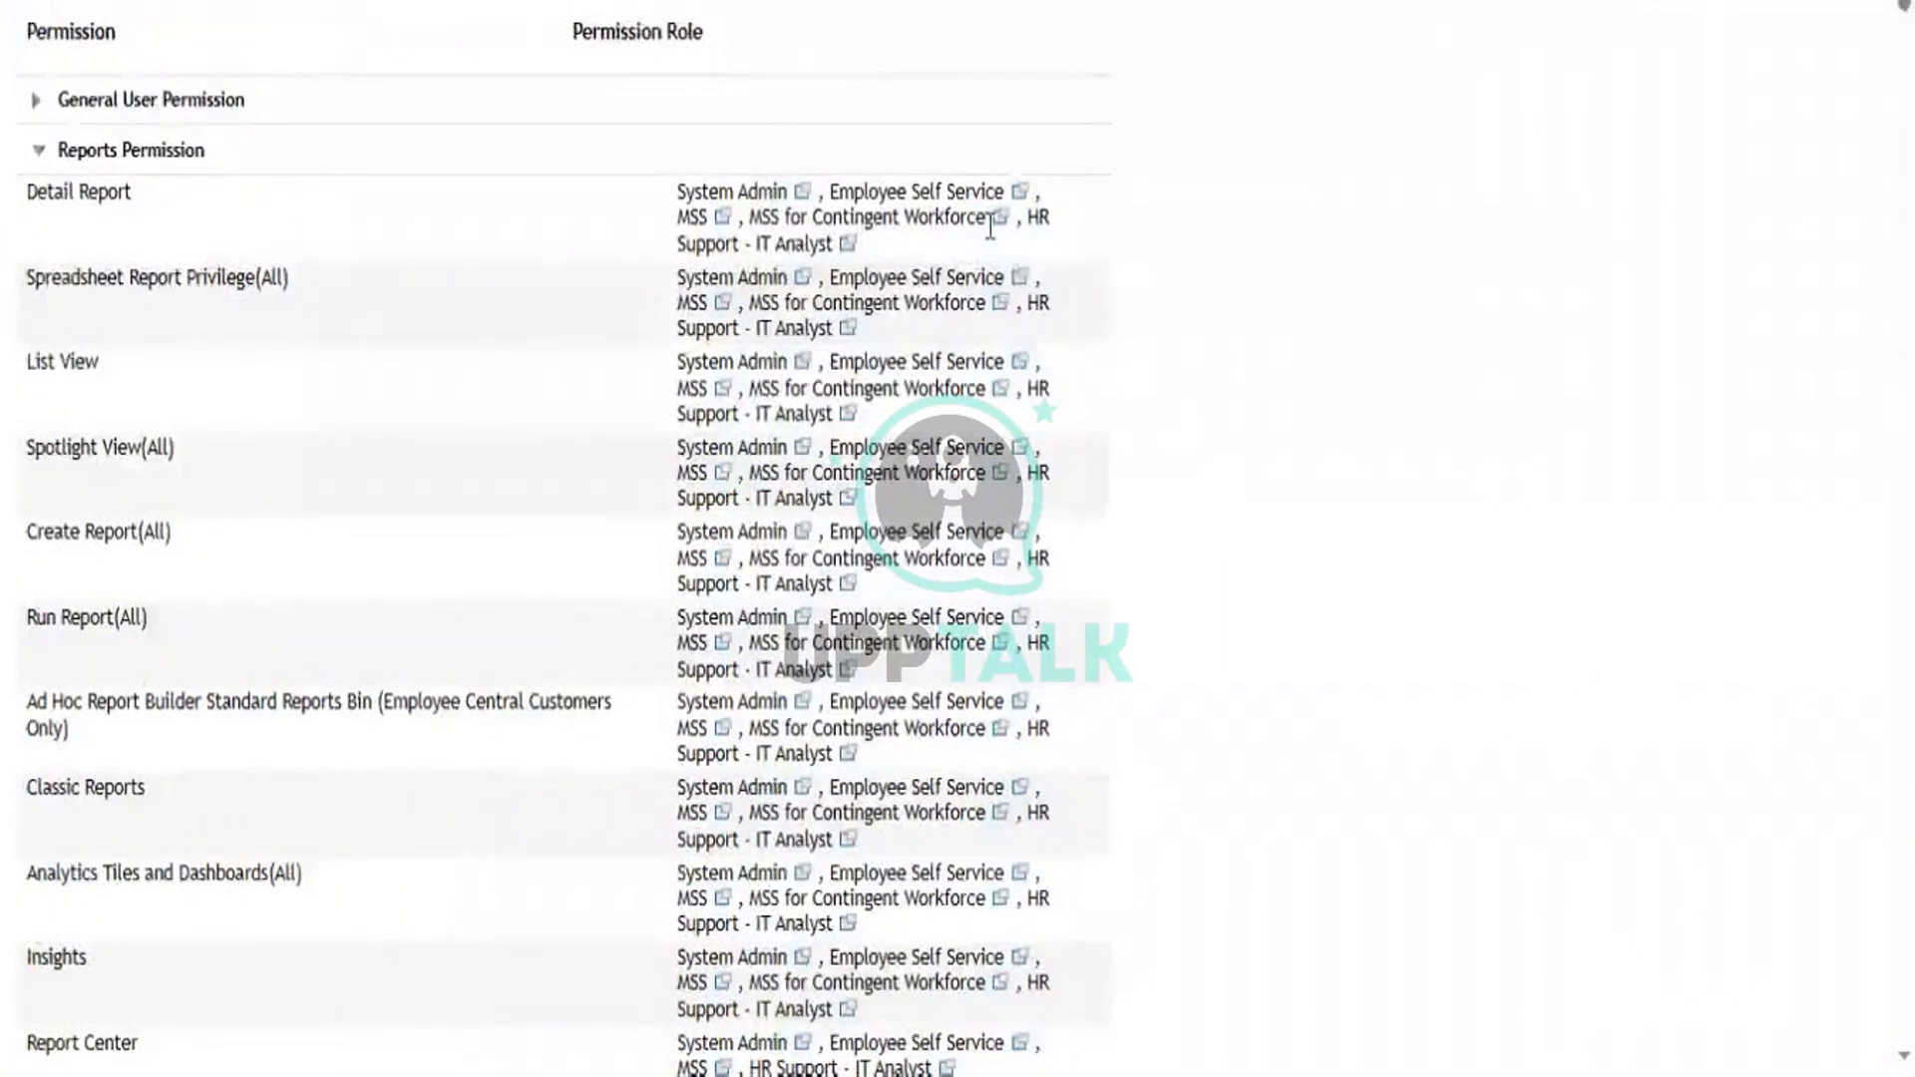
pyautogui.click(36, 152)
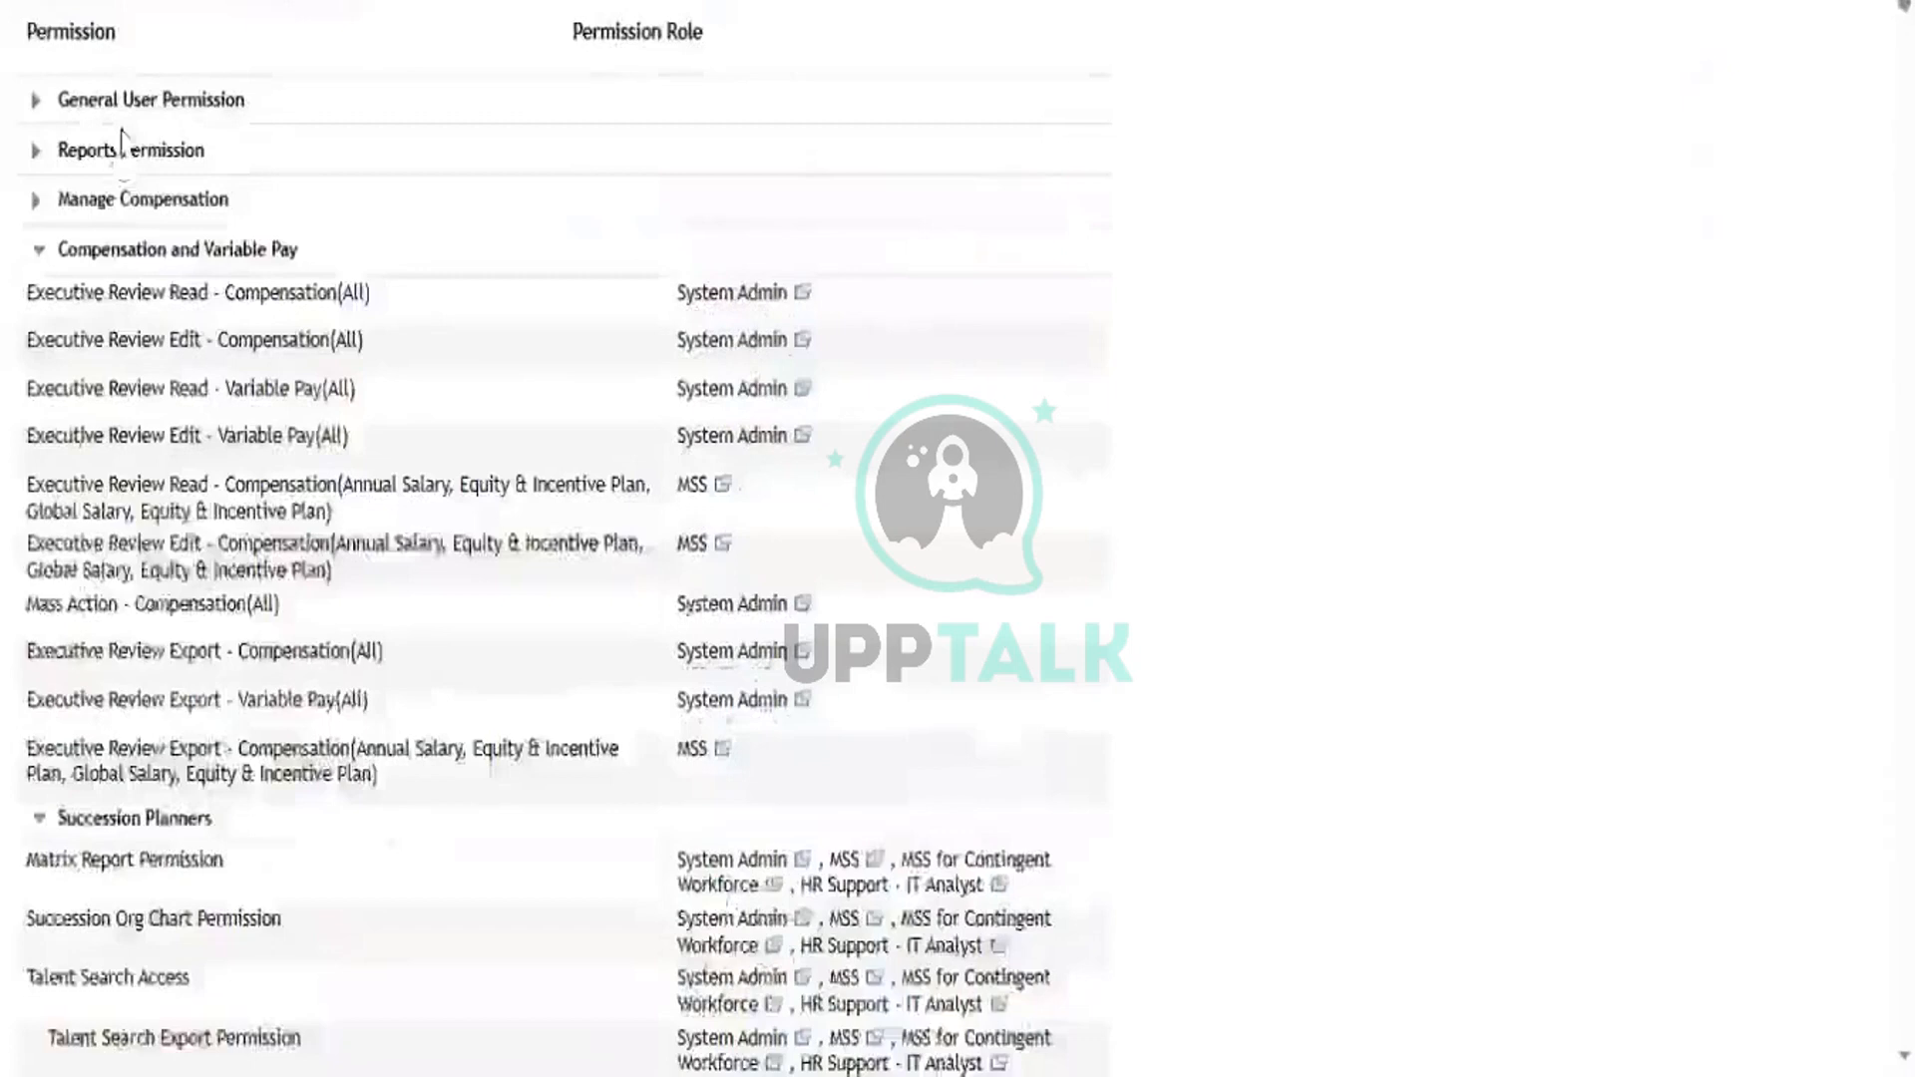
pyautogui.click(36, 251)
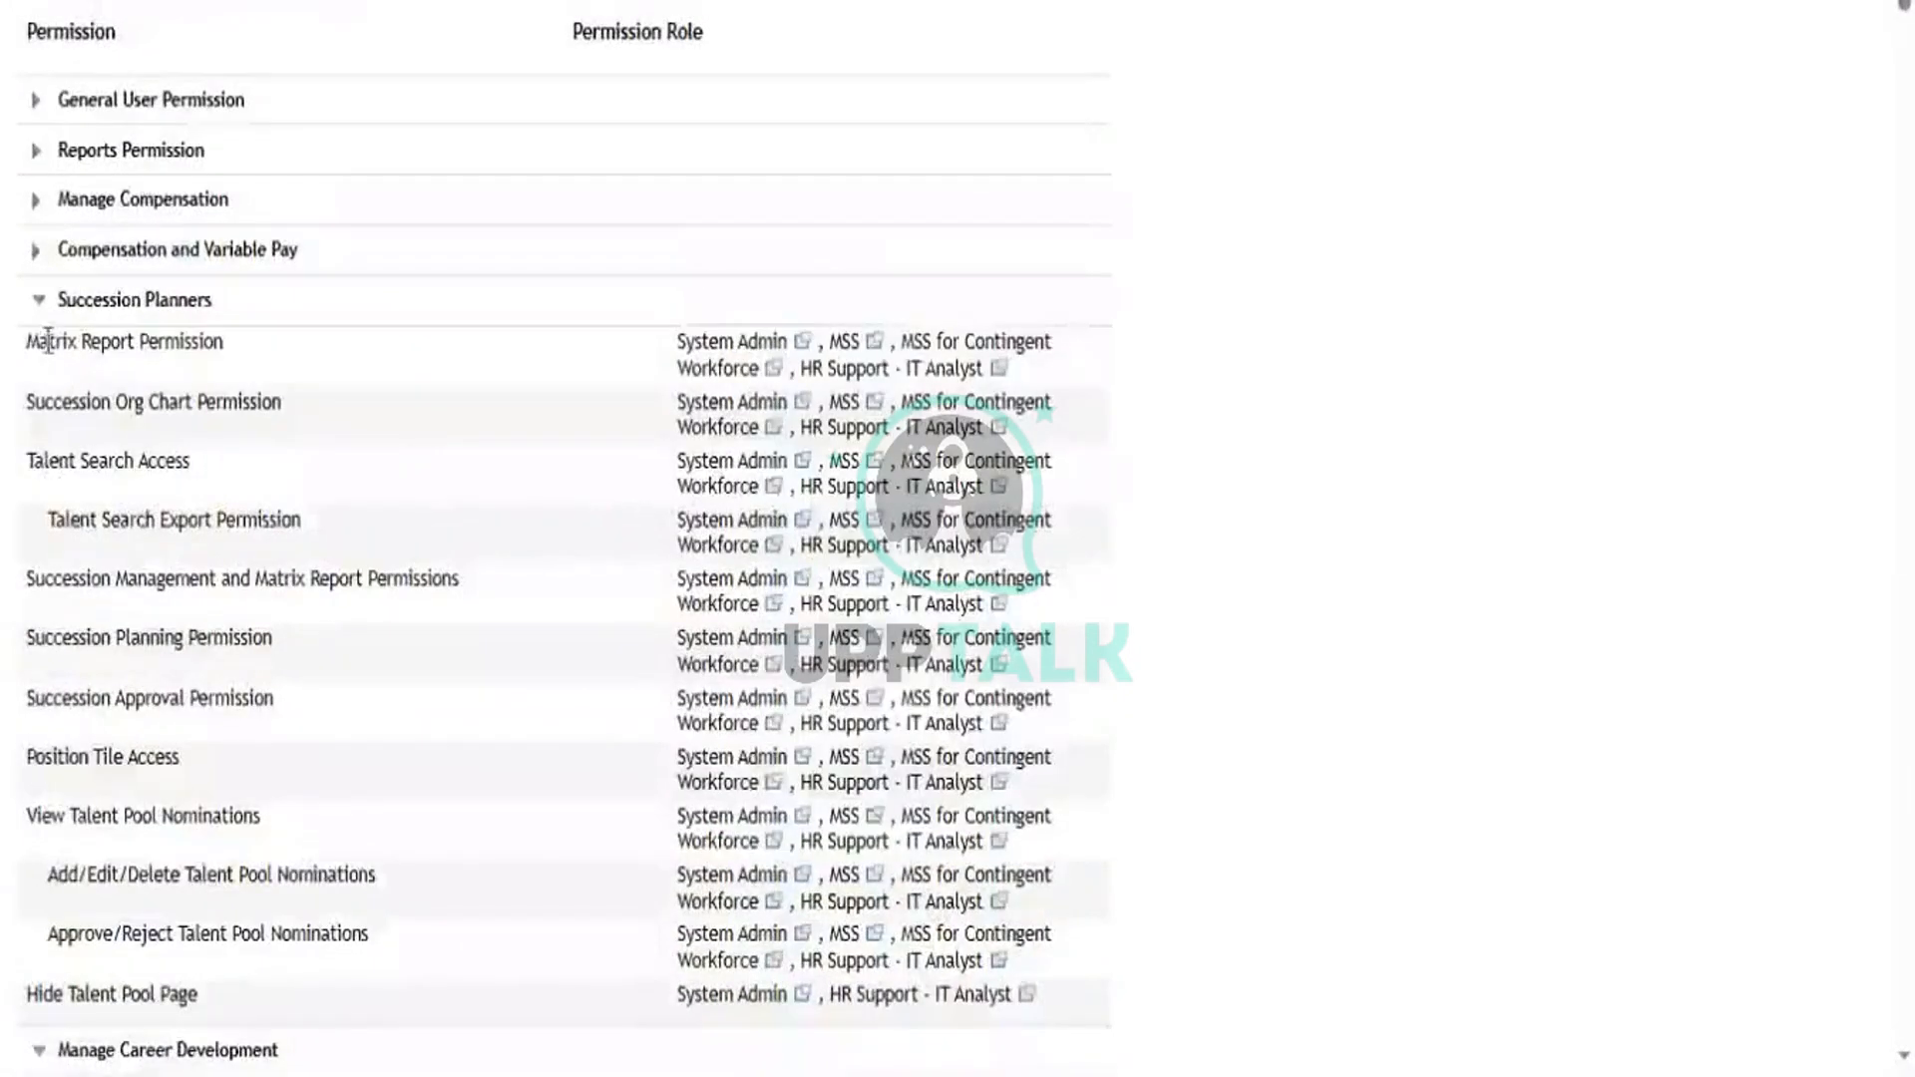
pyautogui.click(37, 299)
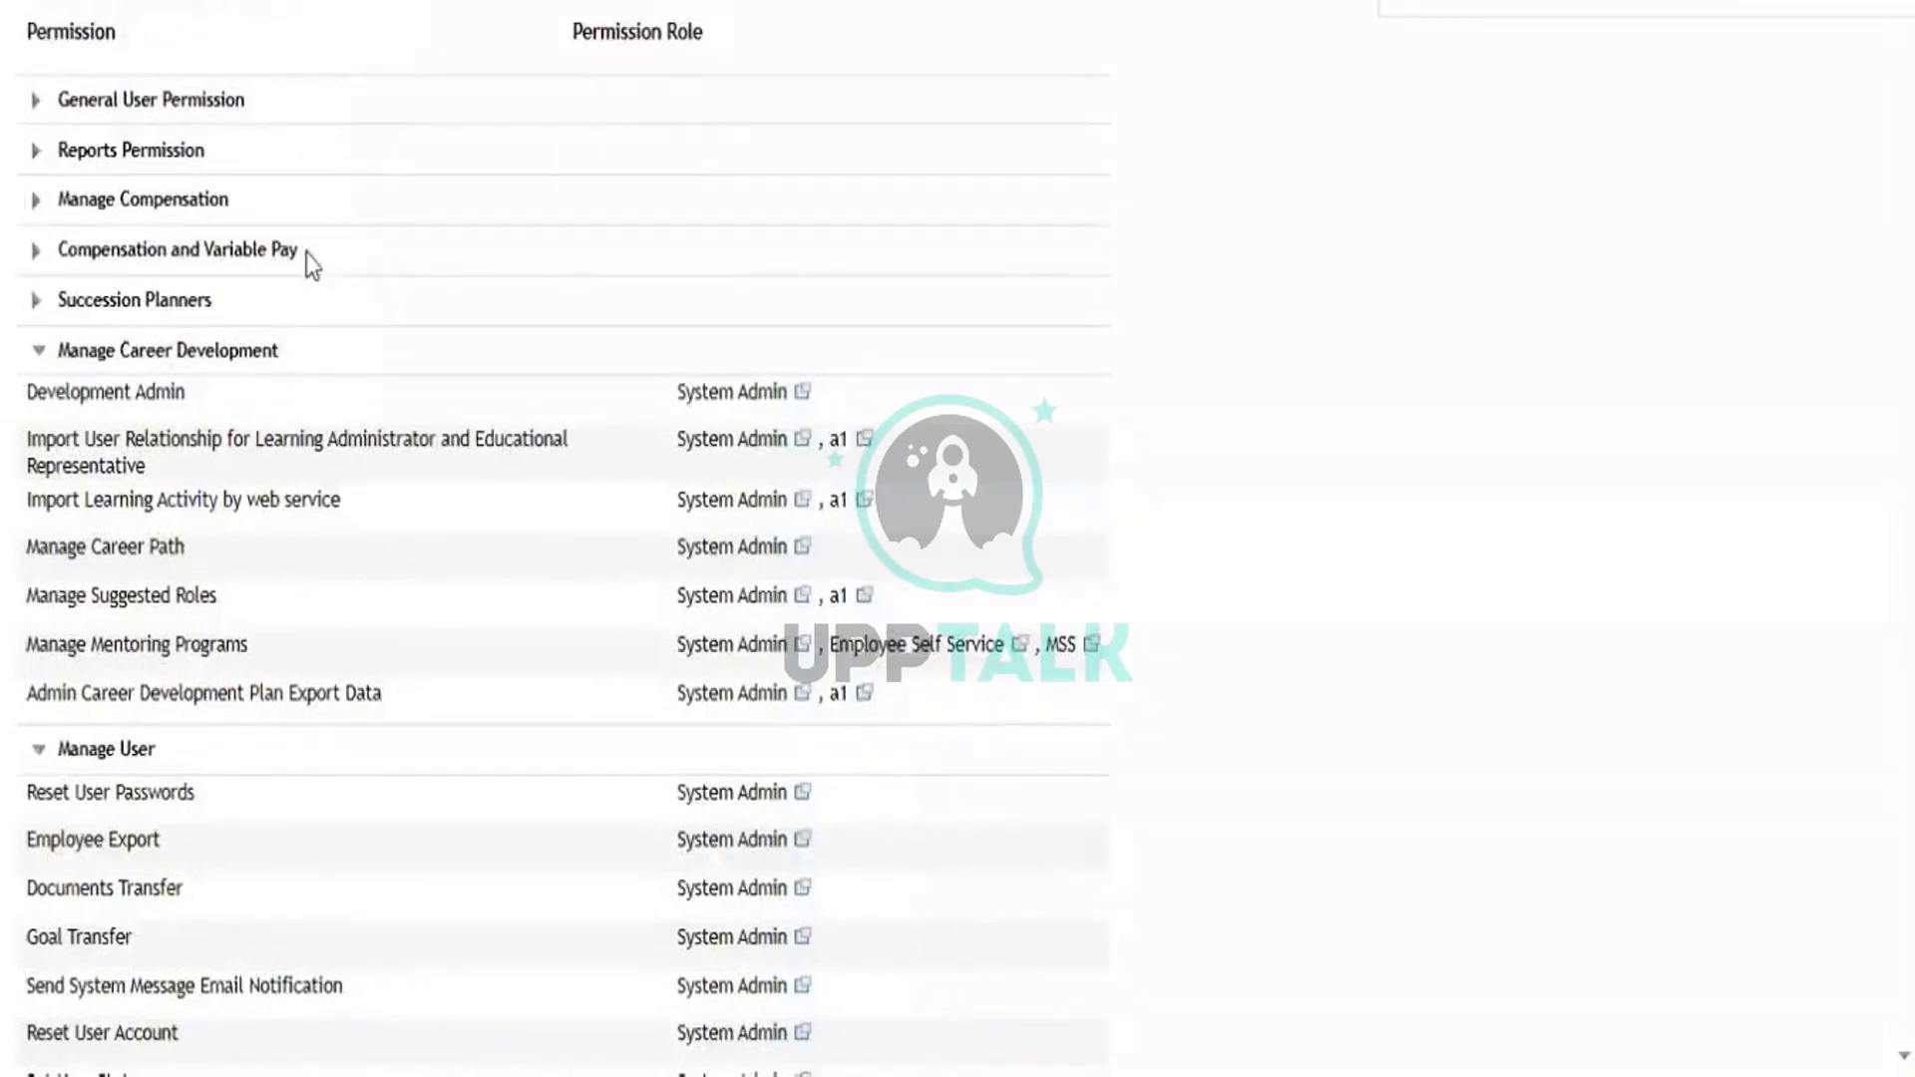
# Search the permission report for "Employee Data" and cycle through the matches to the Employee Data section
pyautogui.write('Empl')
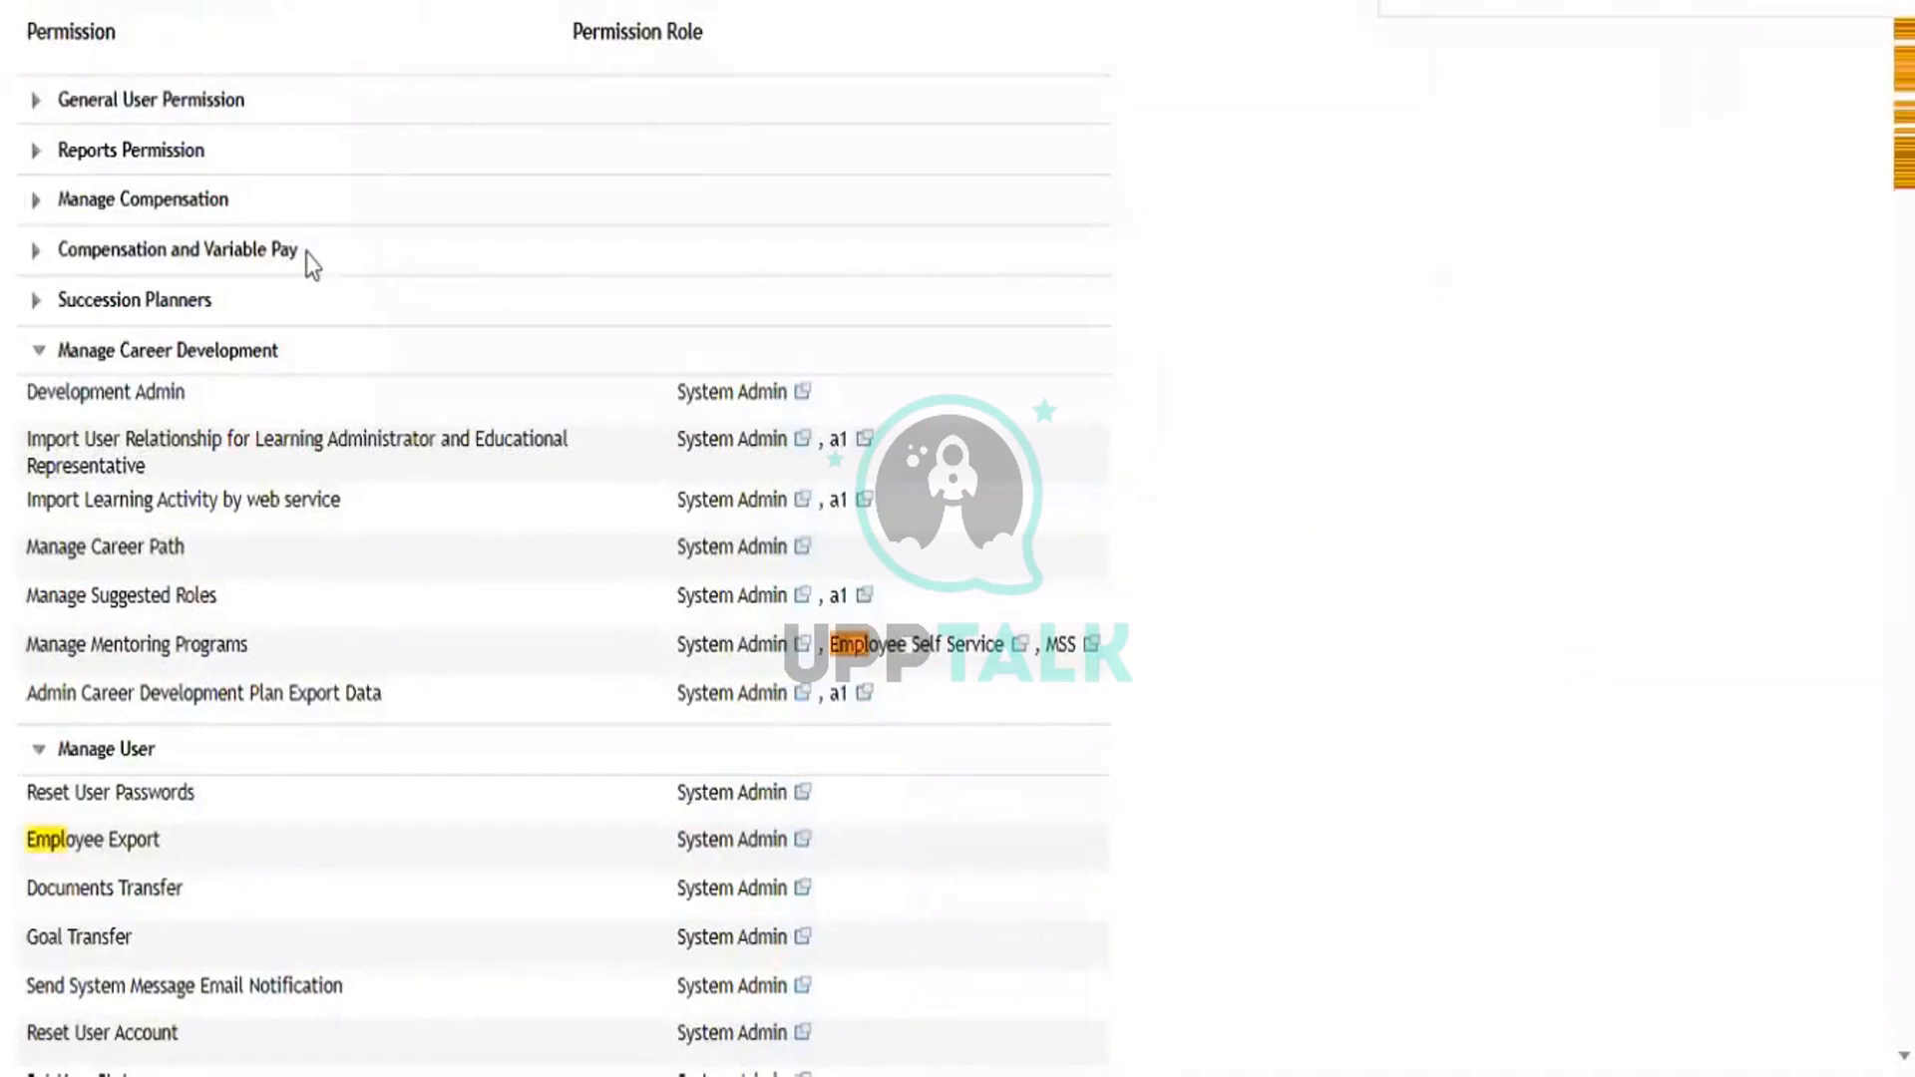
pyautogui.write('yee Data')
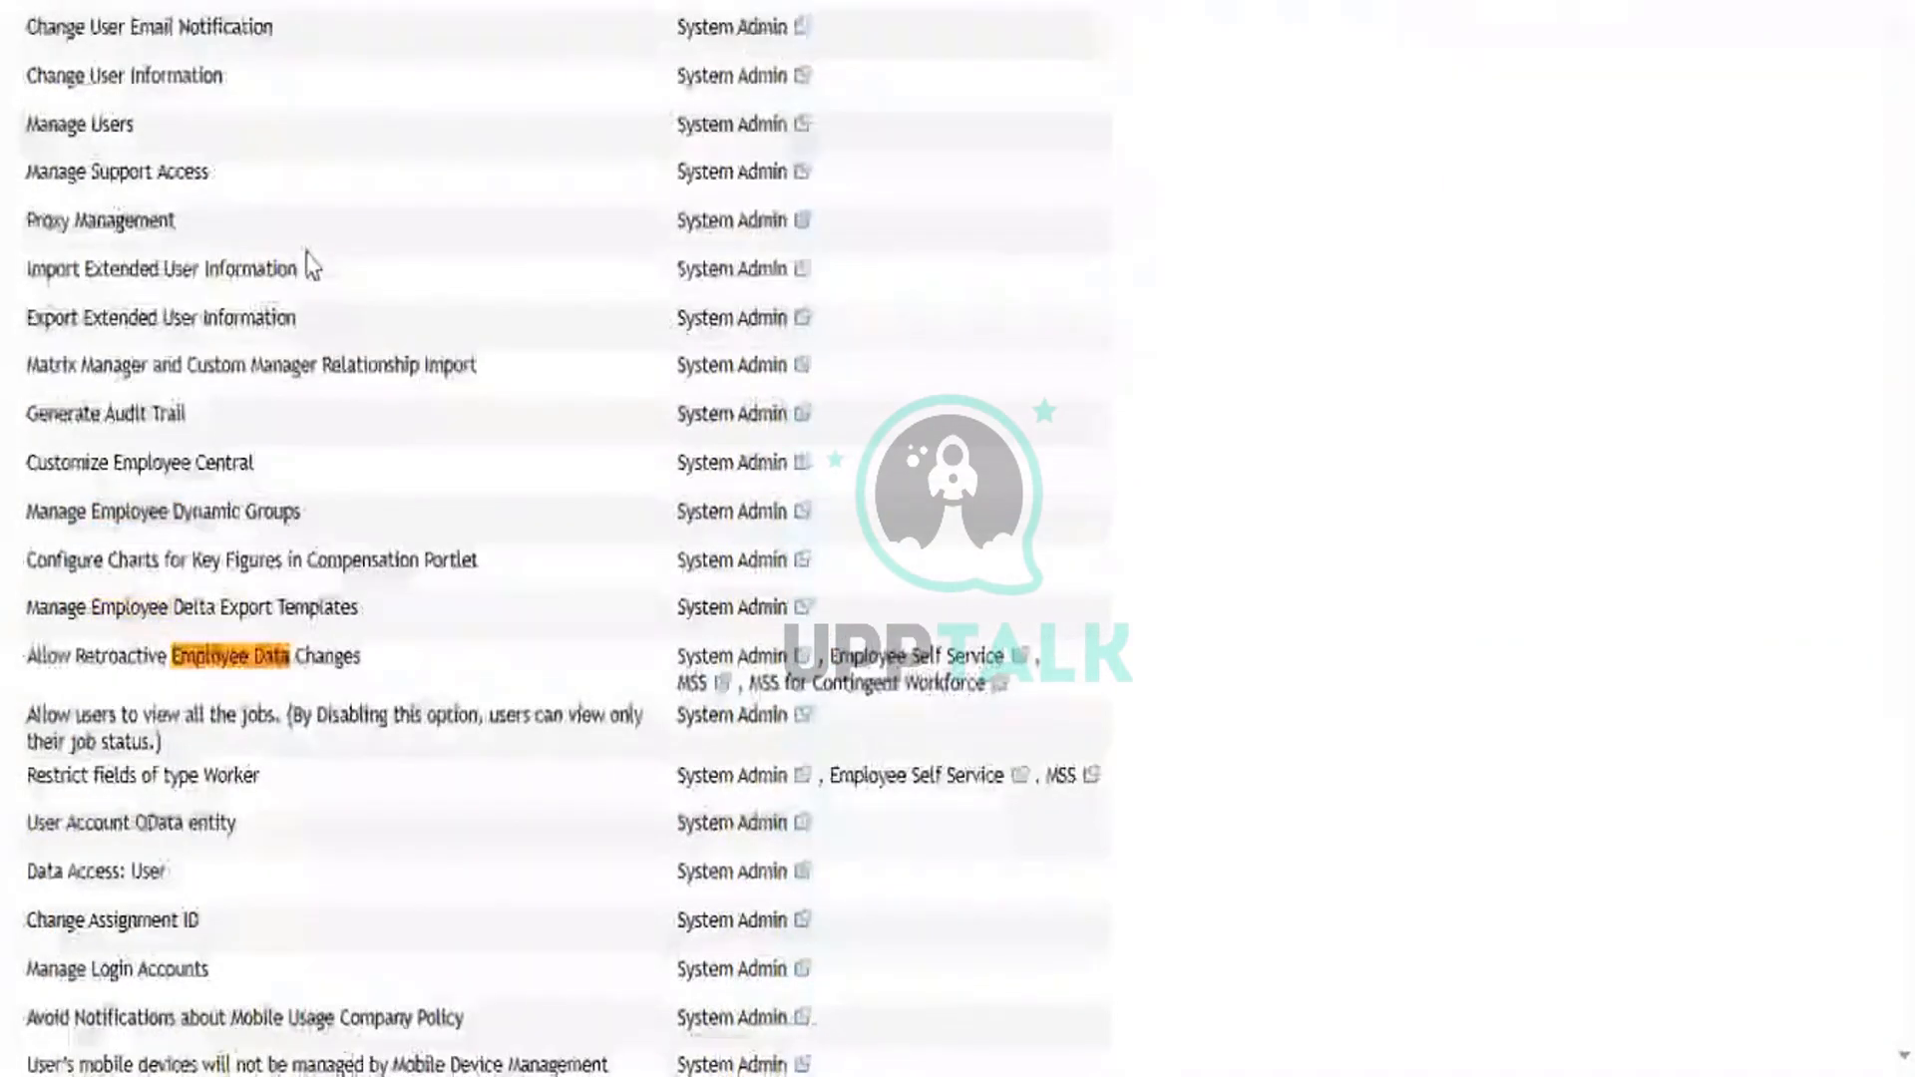
pyautogui.press('Return')
pyautogui.press('Return')
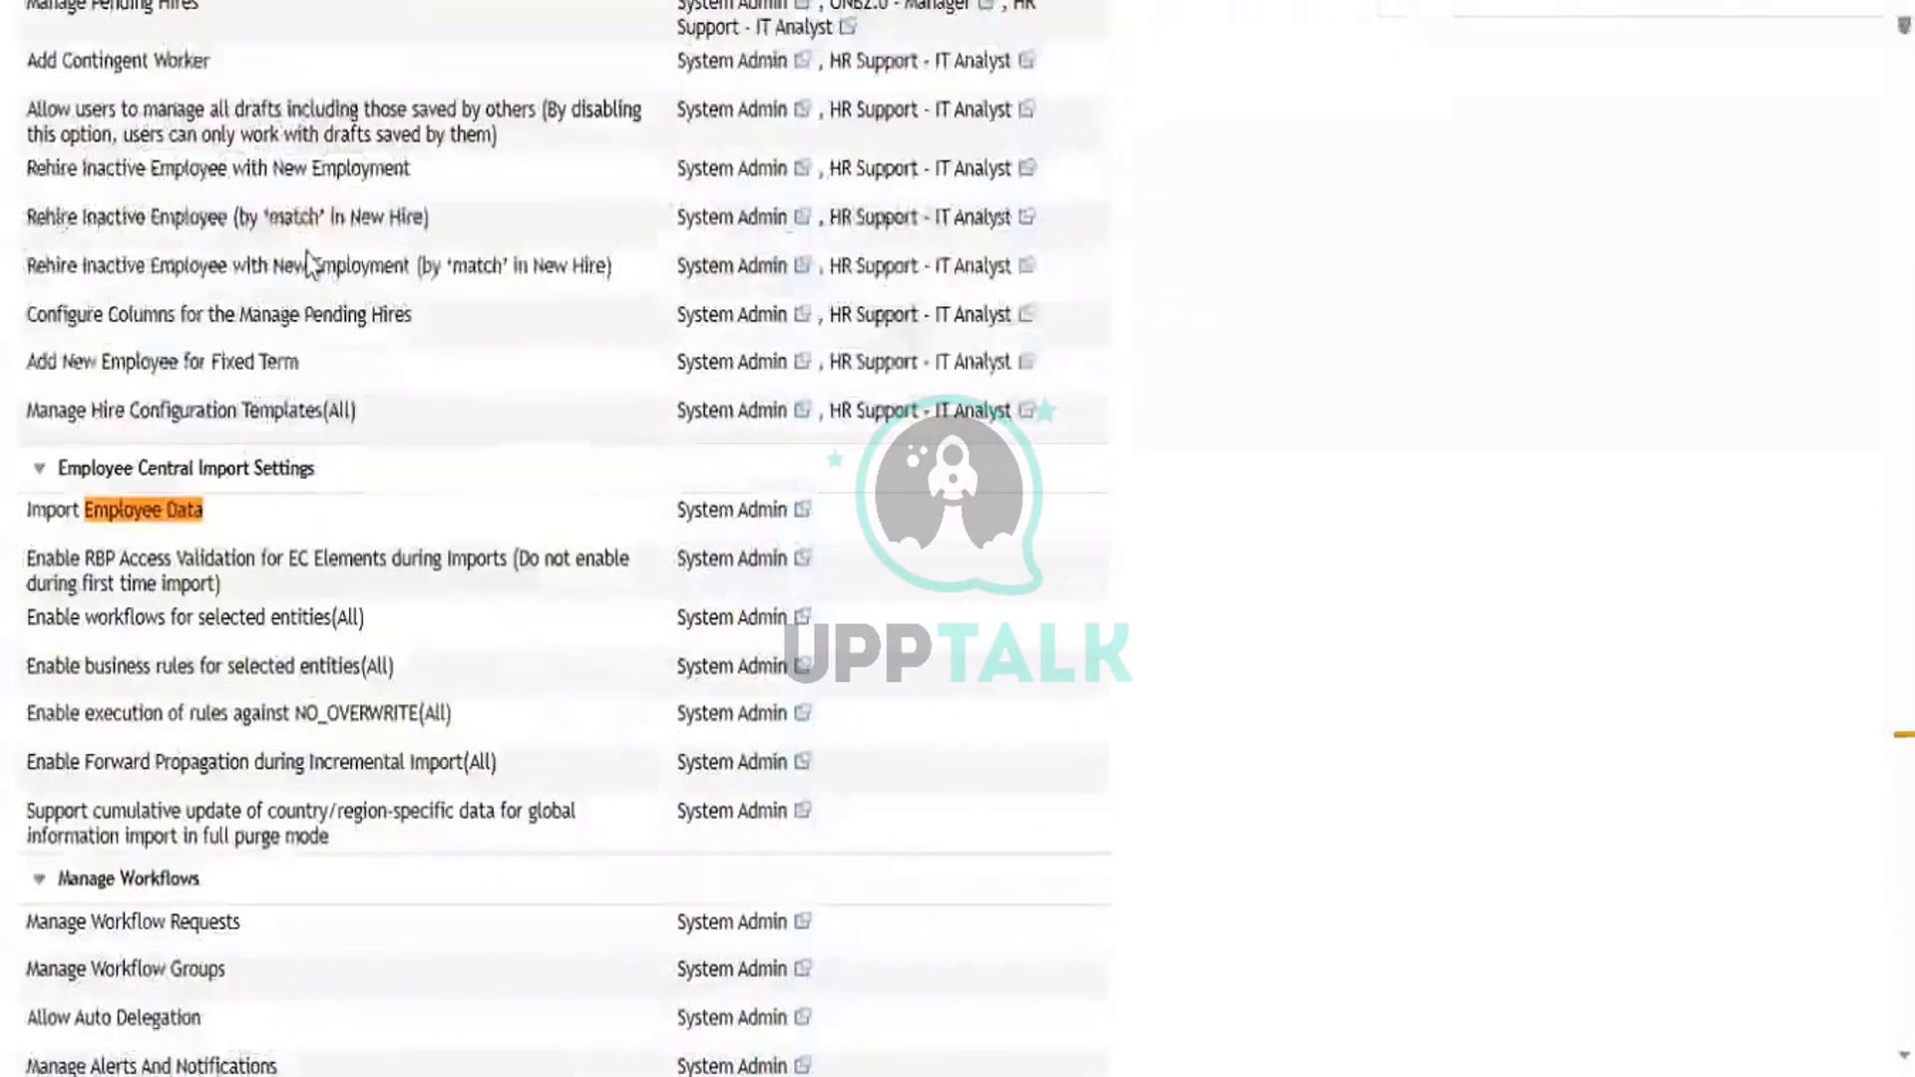
pyautogui.press('Return')
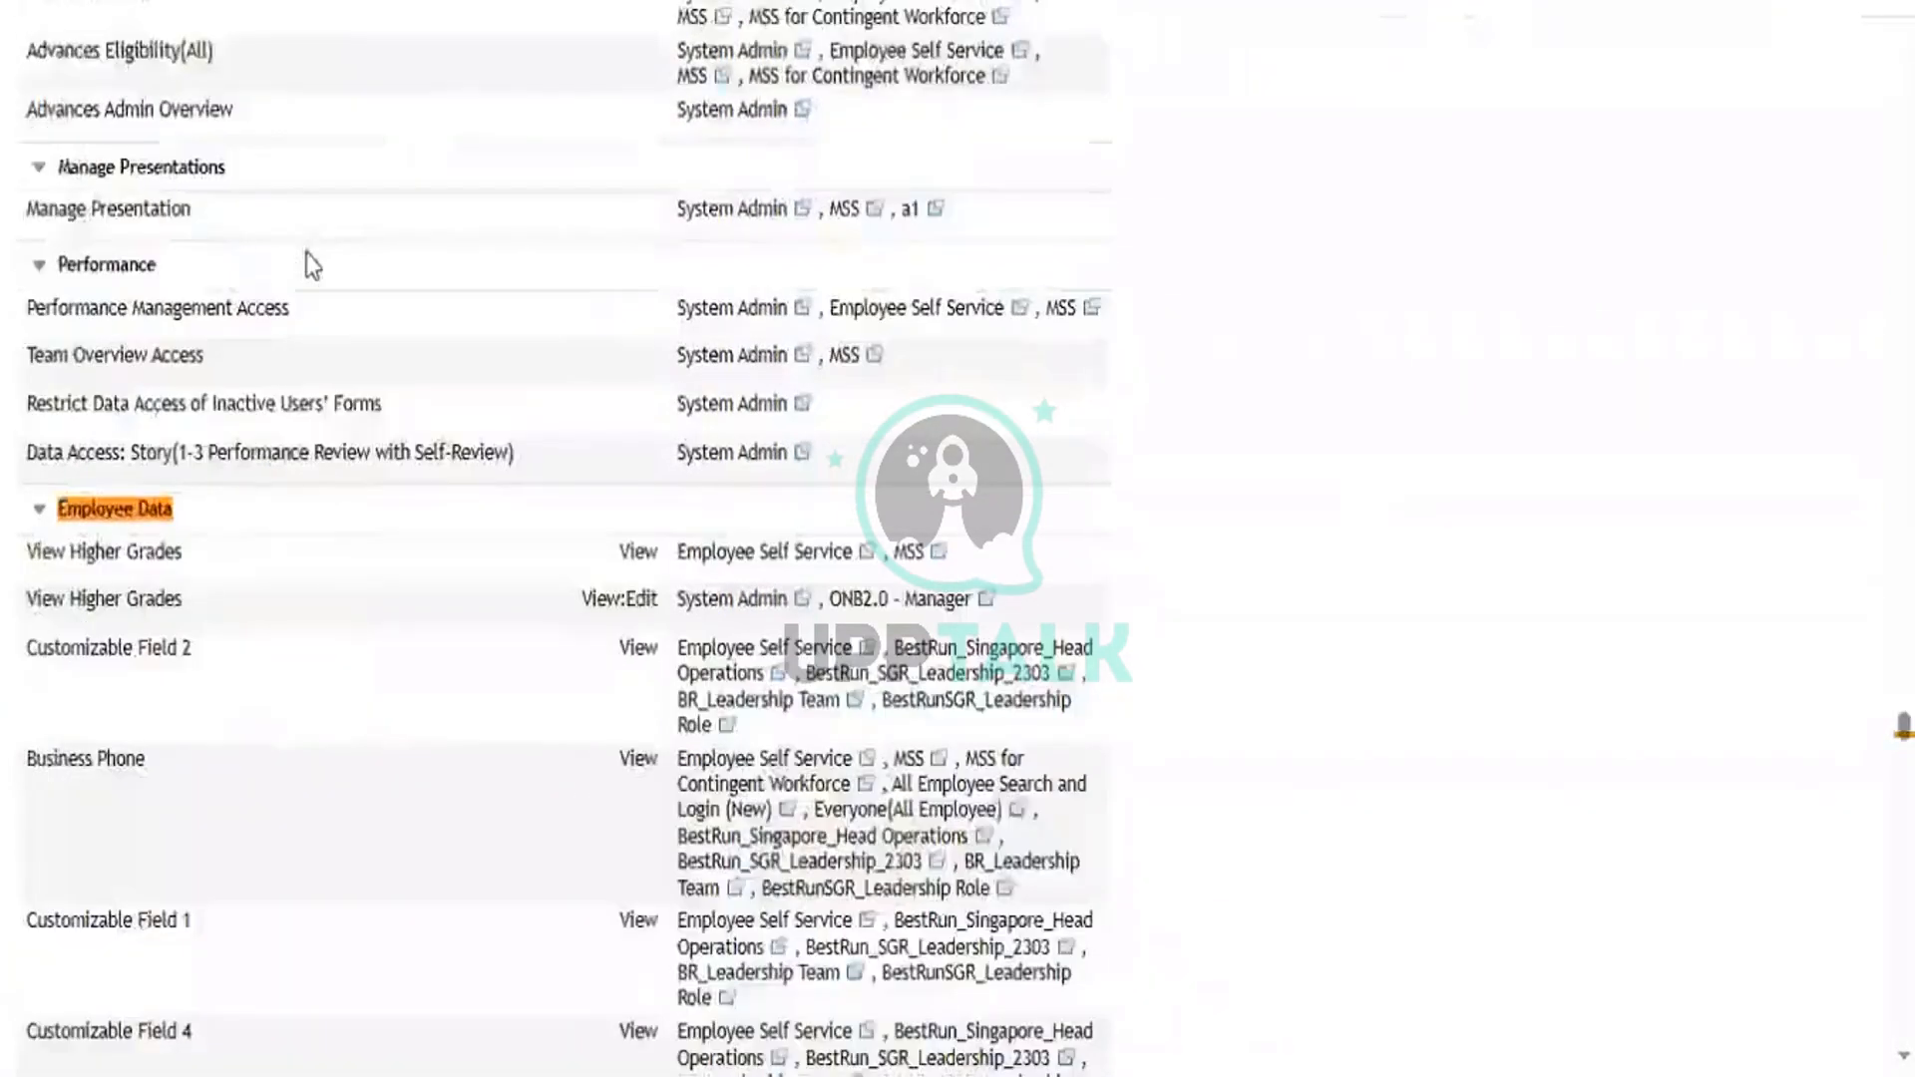
pyautogui.click(113, 518)
pyautogui.press('Return')
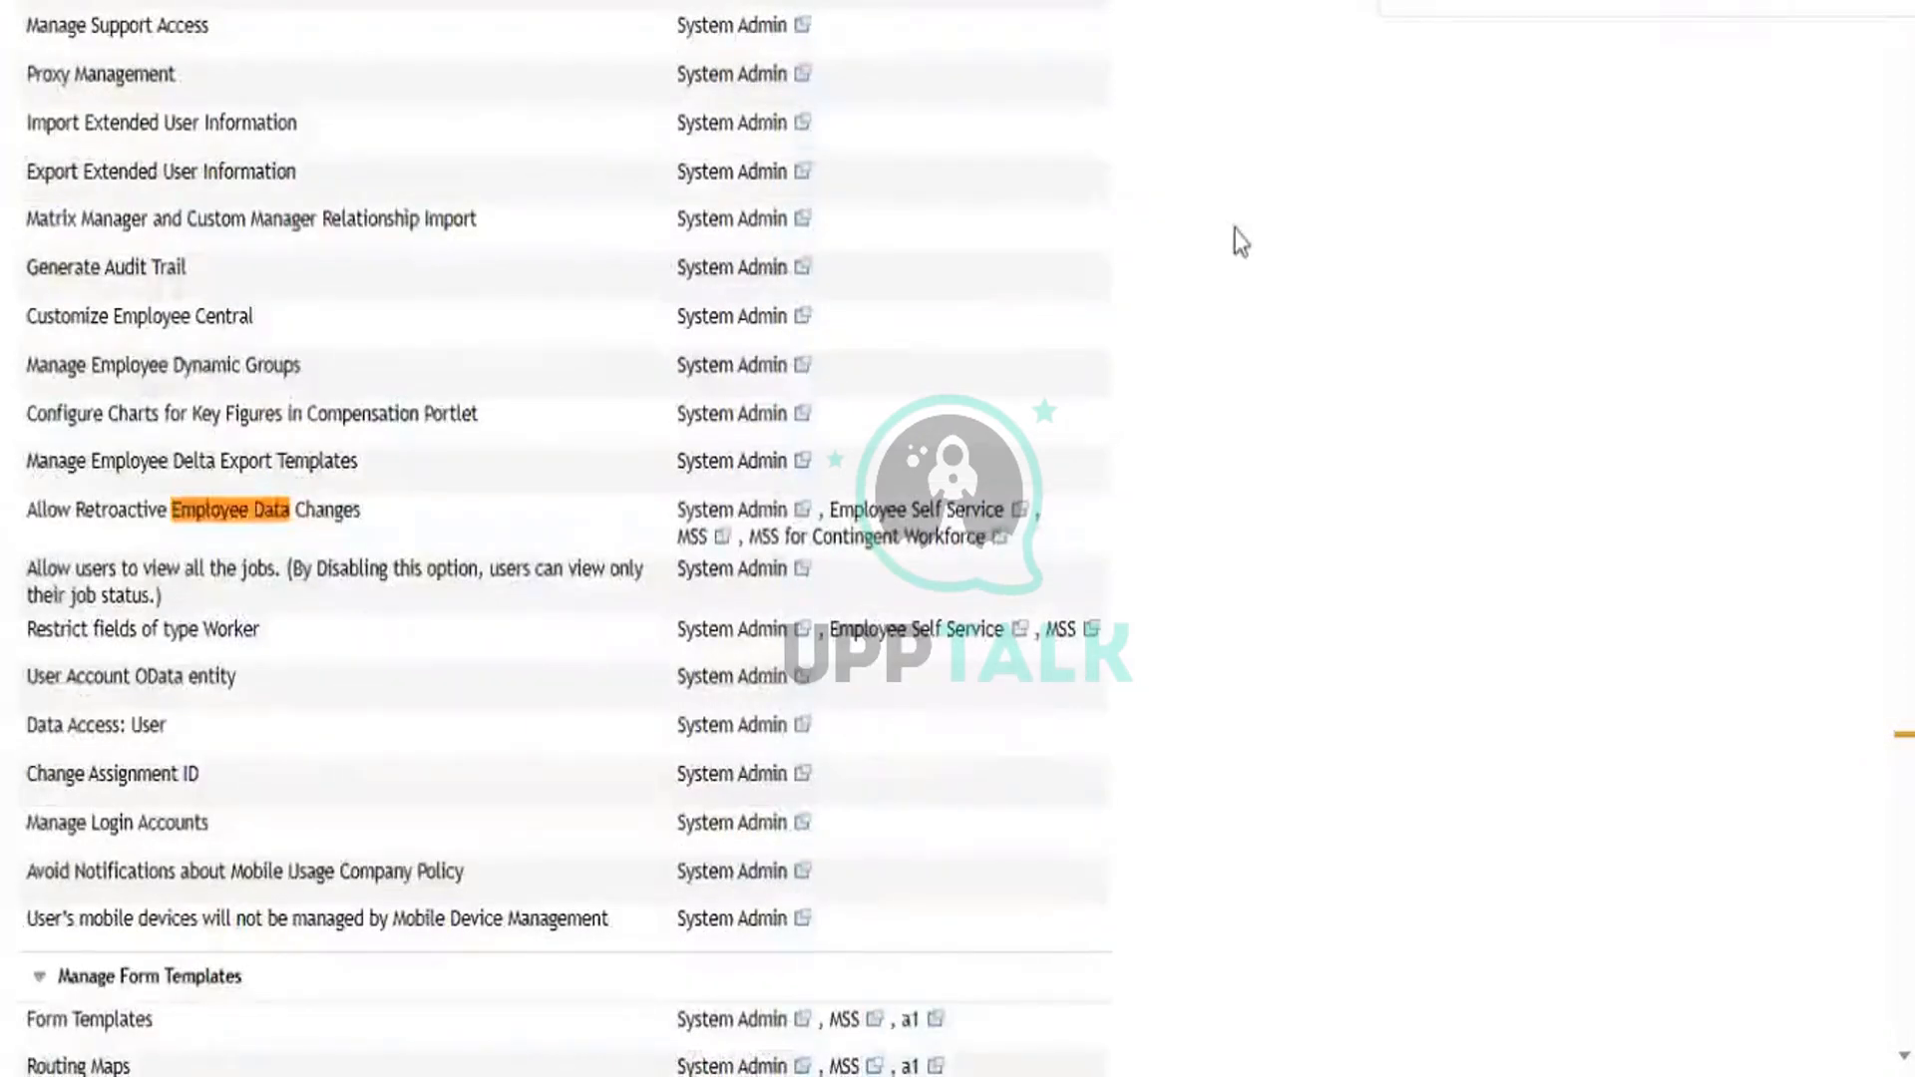
pyautogui.press('Return')
pyautogui.press('Return')
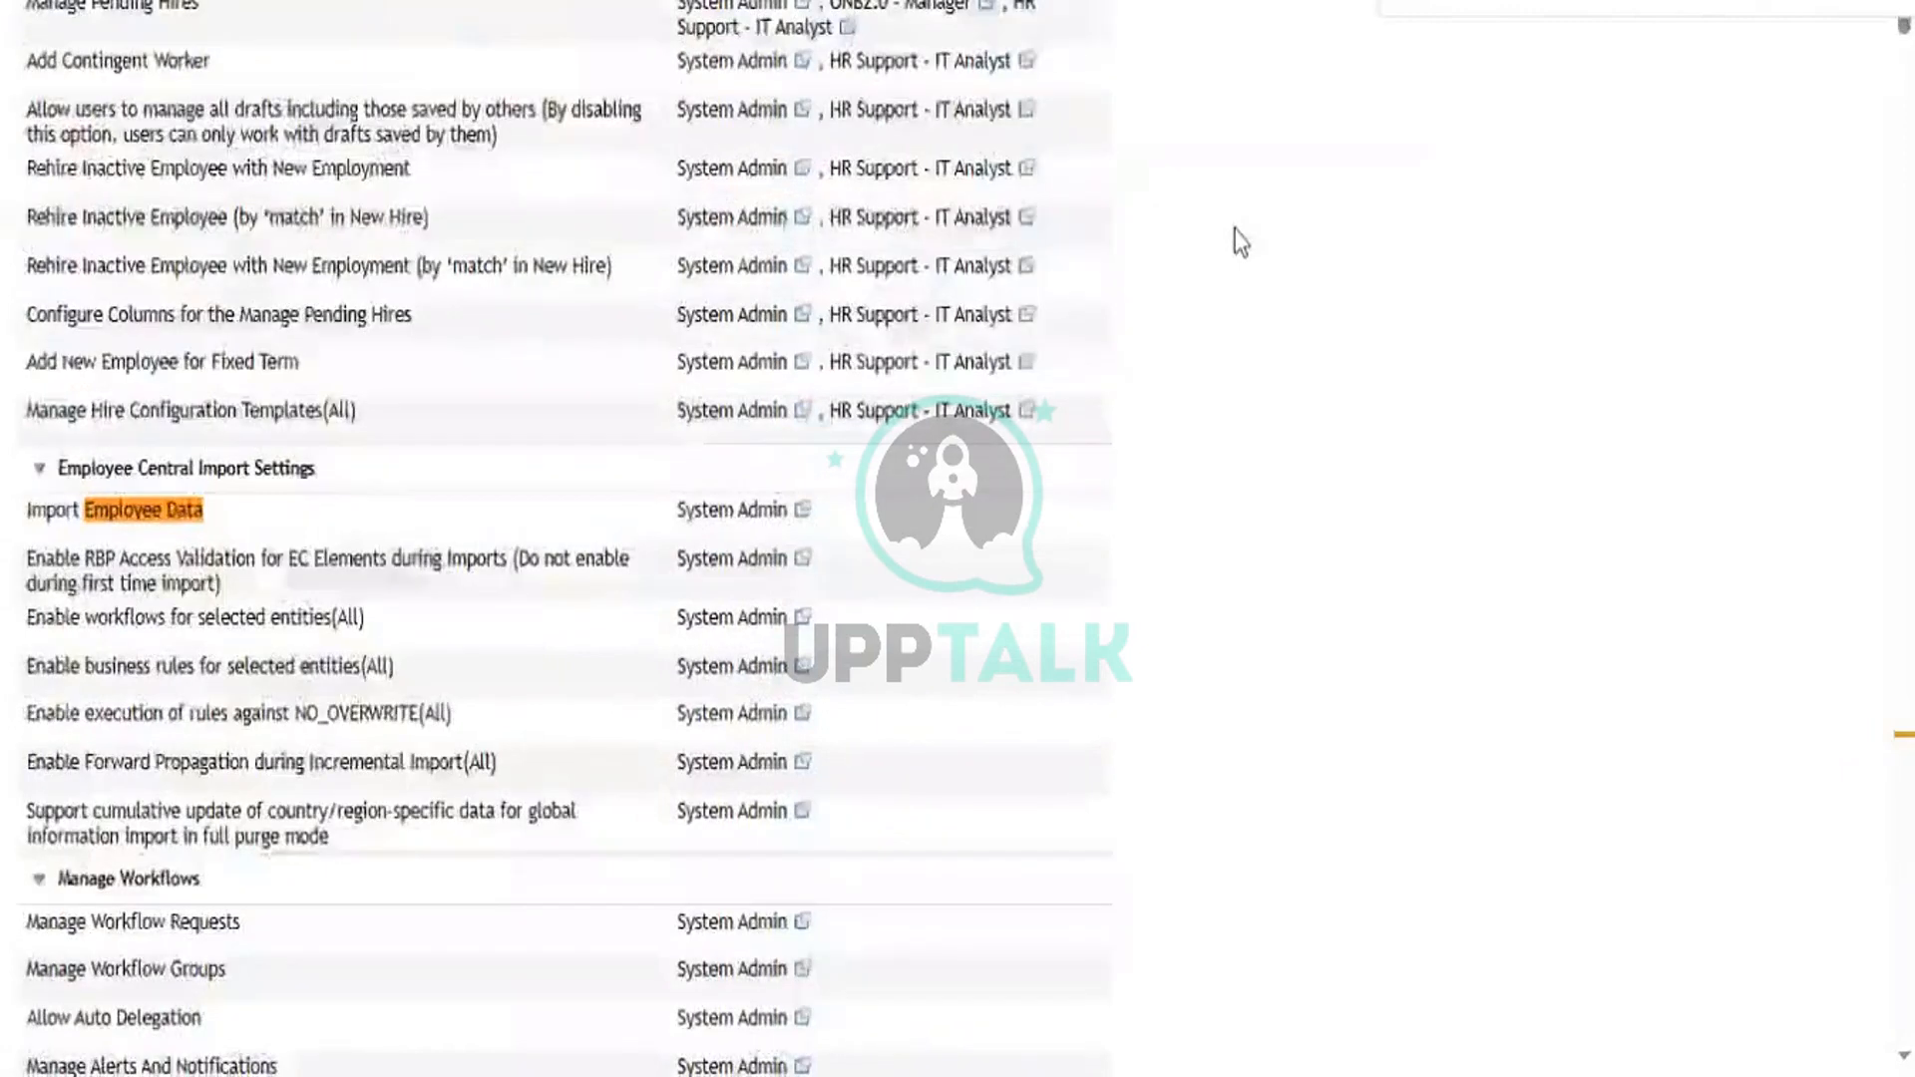
pyautogui.press('Return')
pyautogui.press('Return')
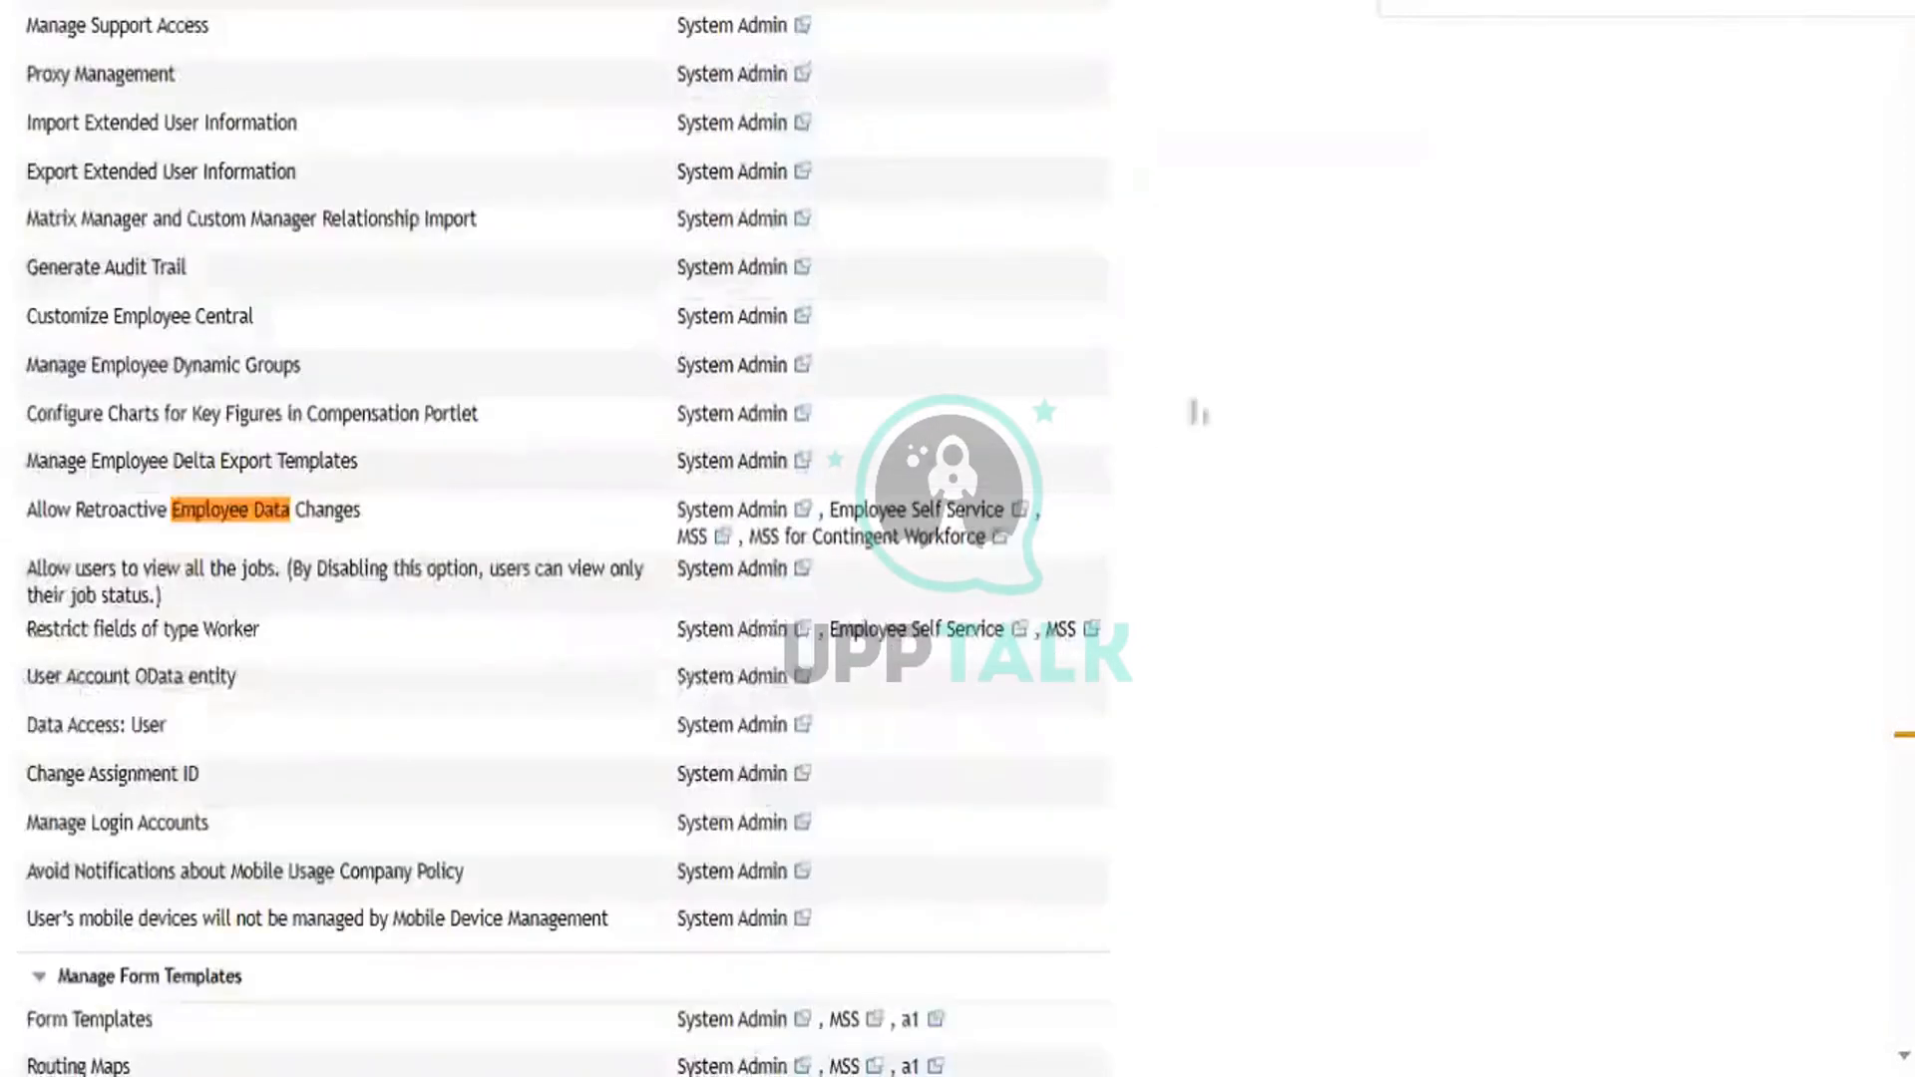
pyautogui.press('Return')
pyautogui.press('Return')
pyautogui.press('Return')
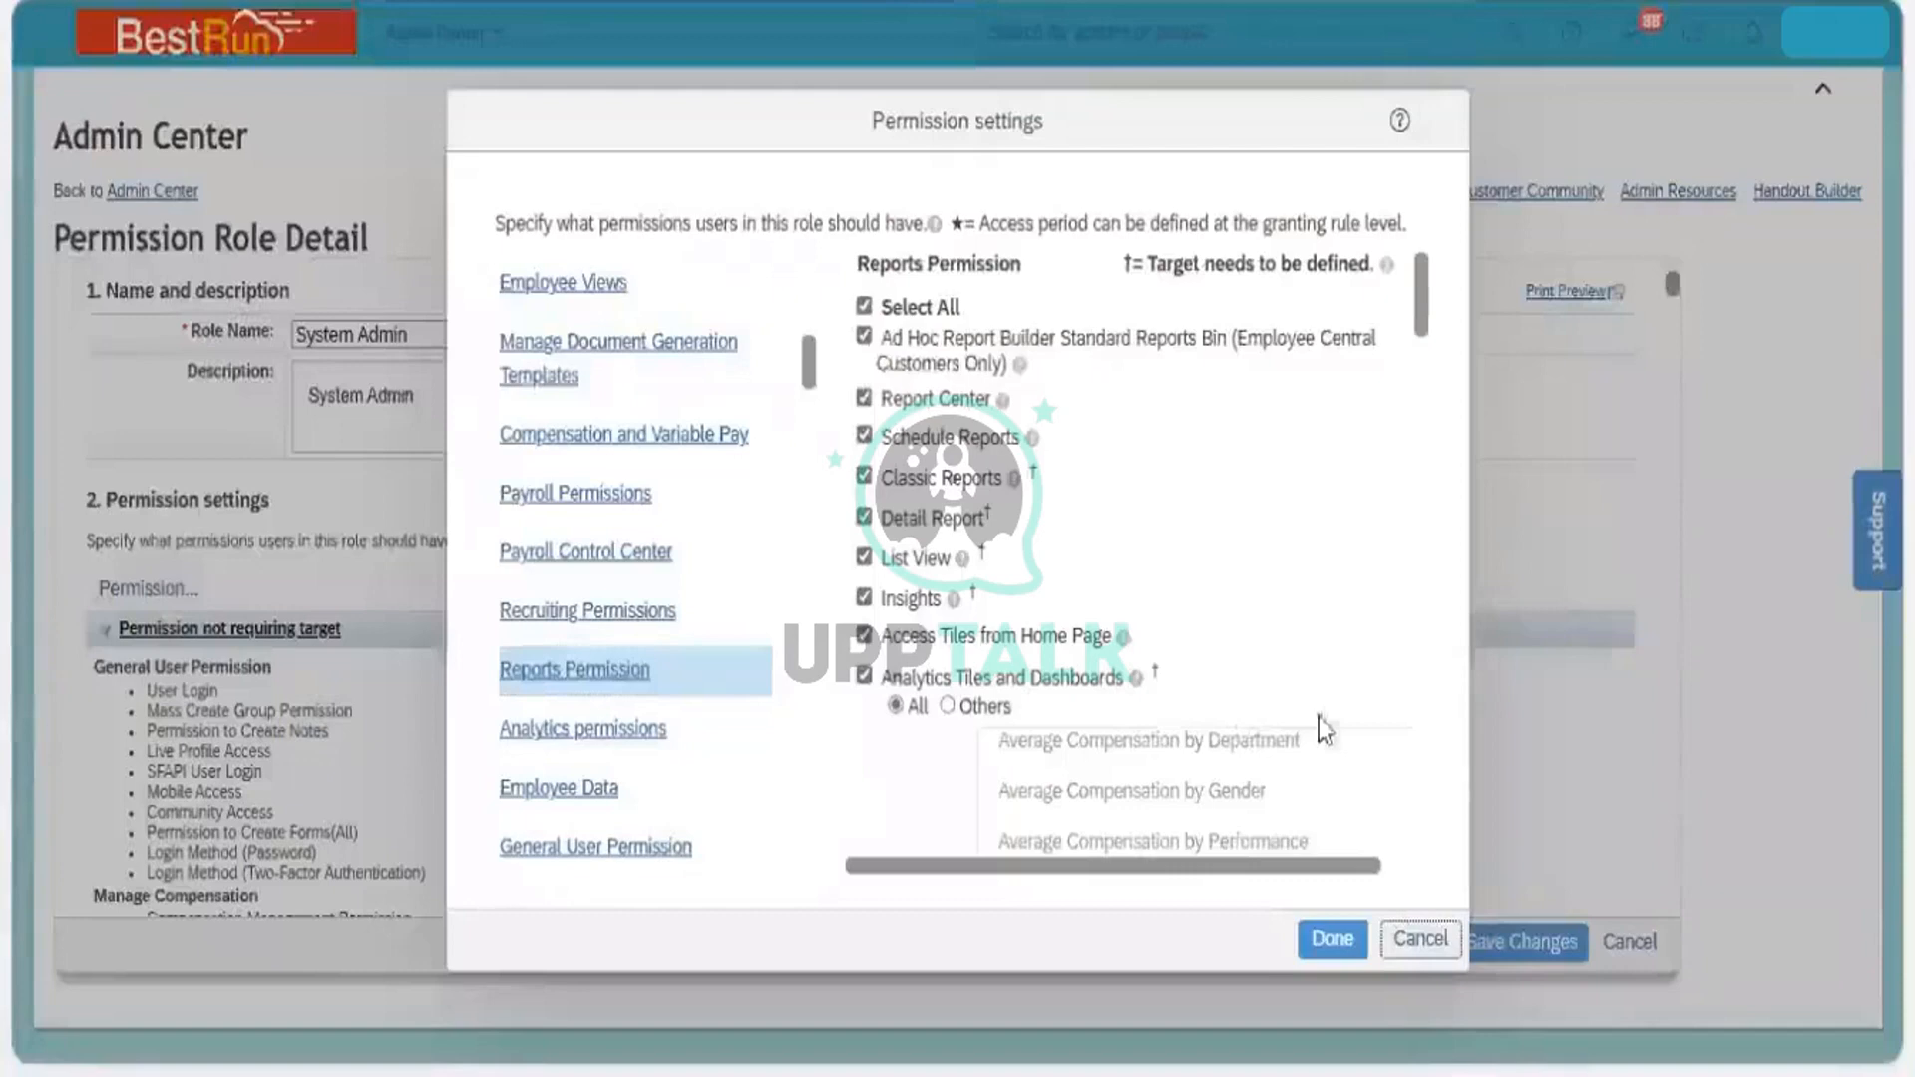
# Close the System Admin role's permission settings and leave its detail page without saving, returning to the permission role list
pyautogui.press('Escape')
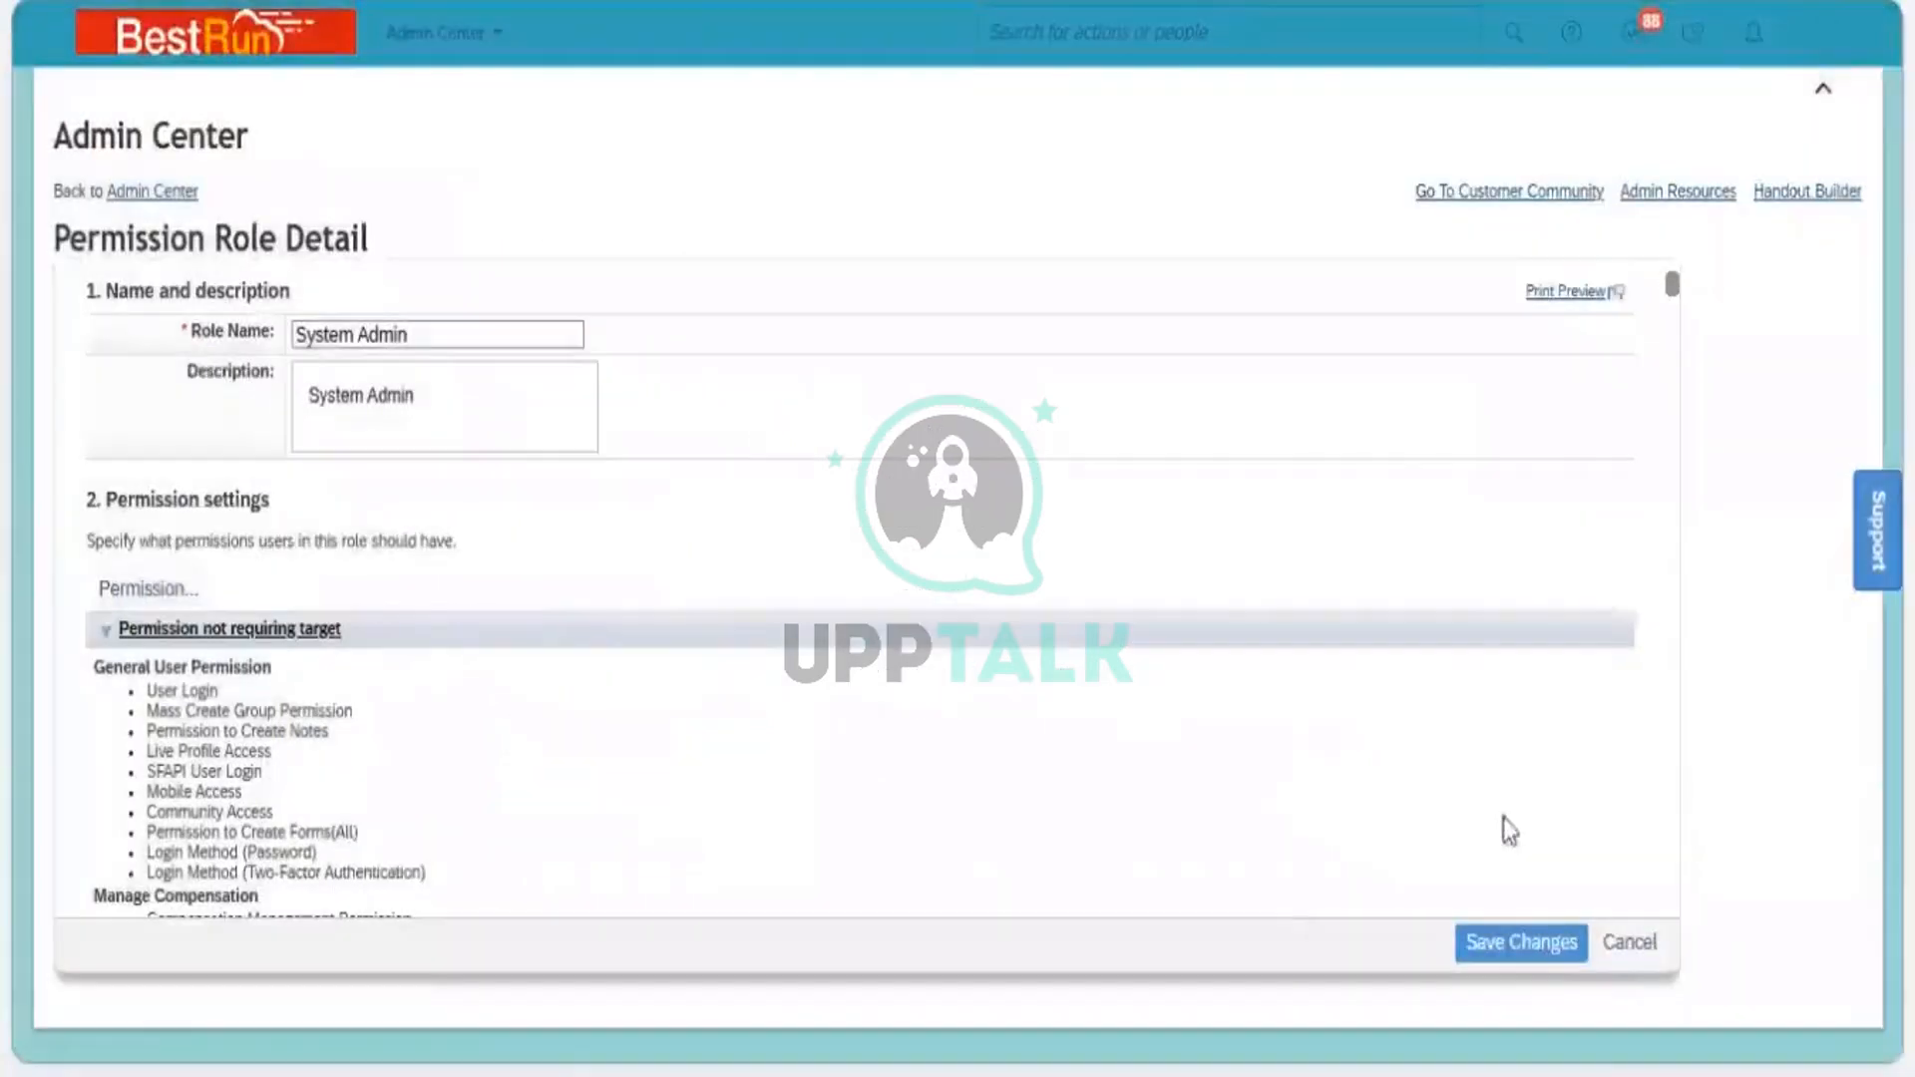
pyautogui.click(1630, 945)
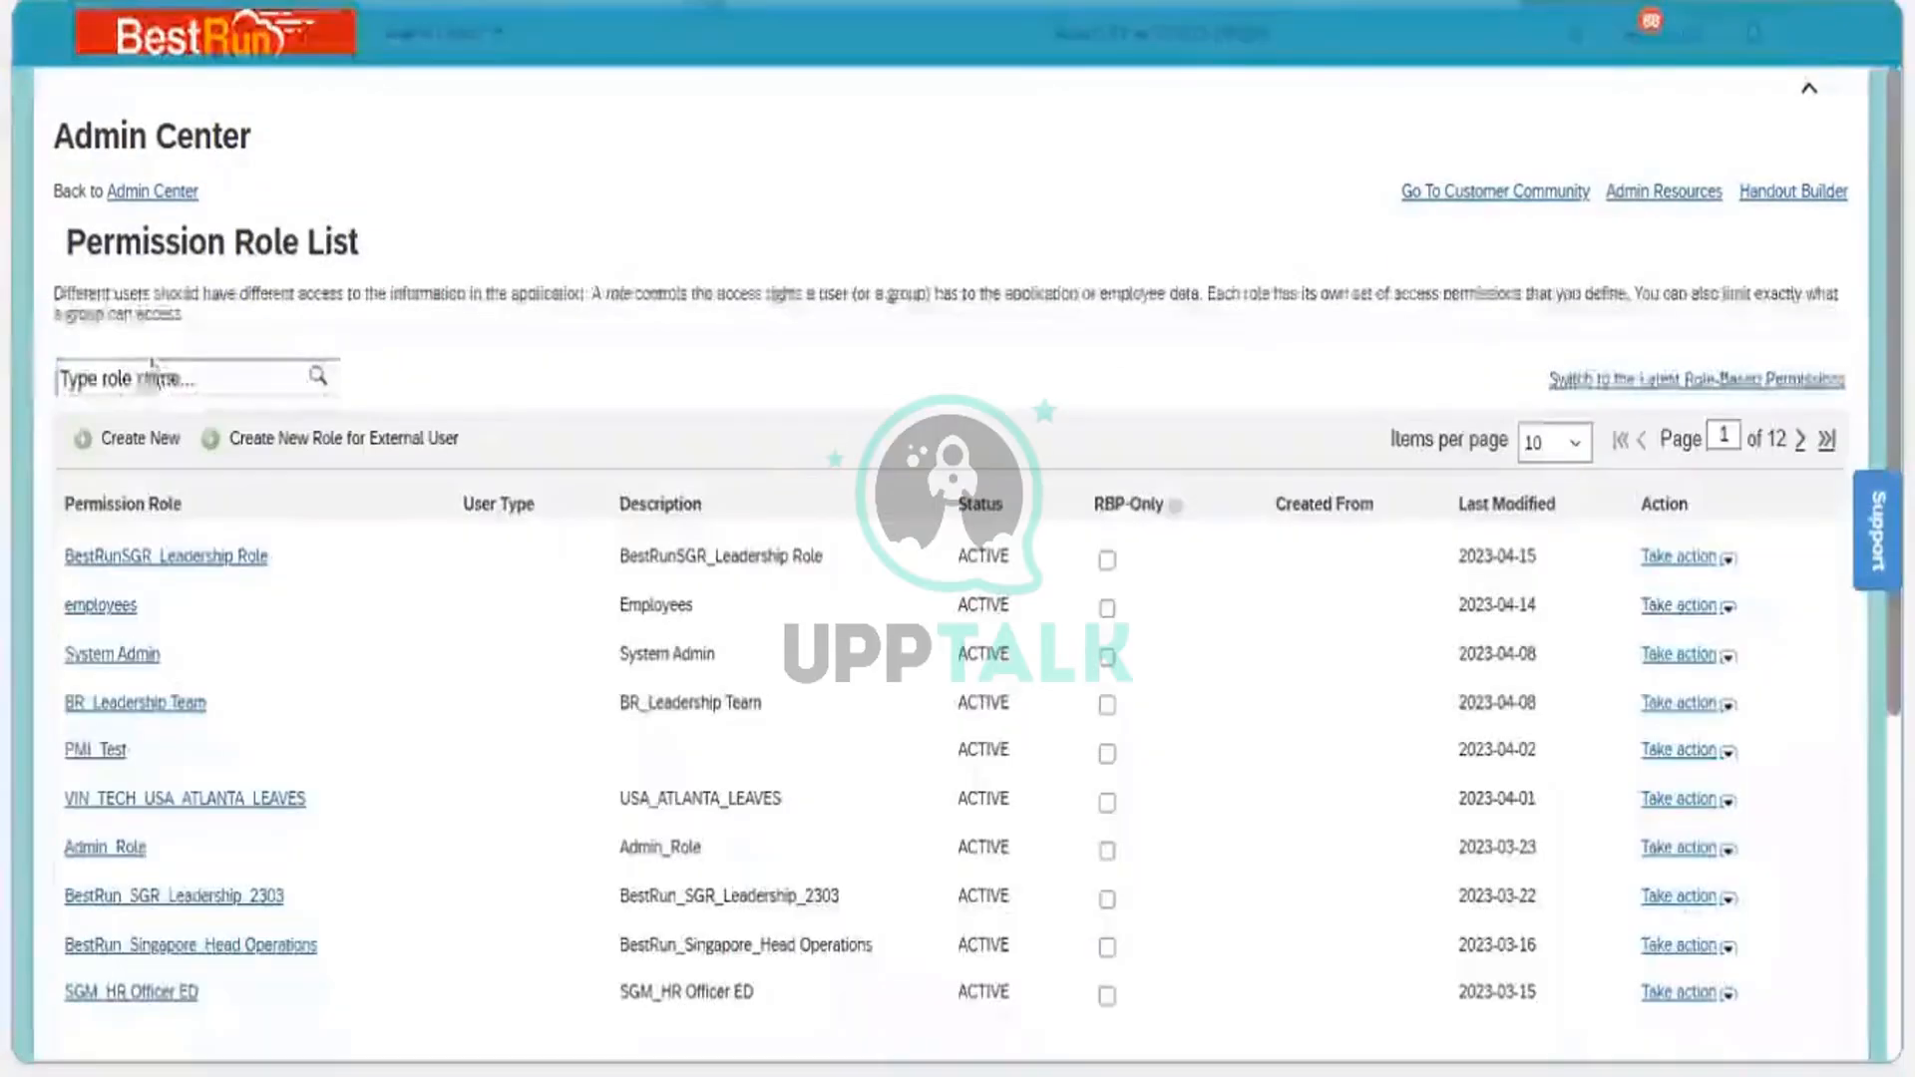
# Search the permission role list for "ESS" and clear the search term
pyautogui.click(147, 377)
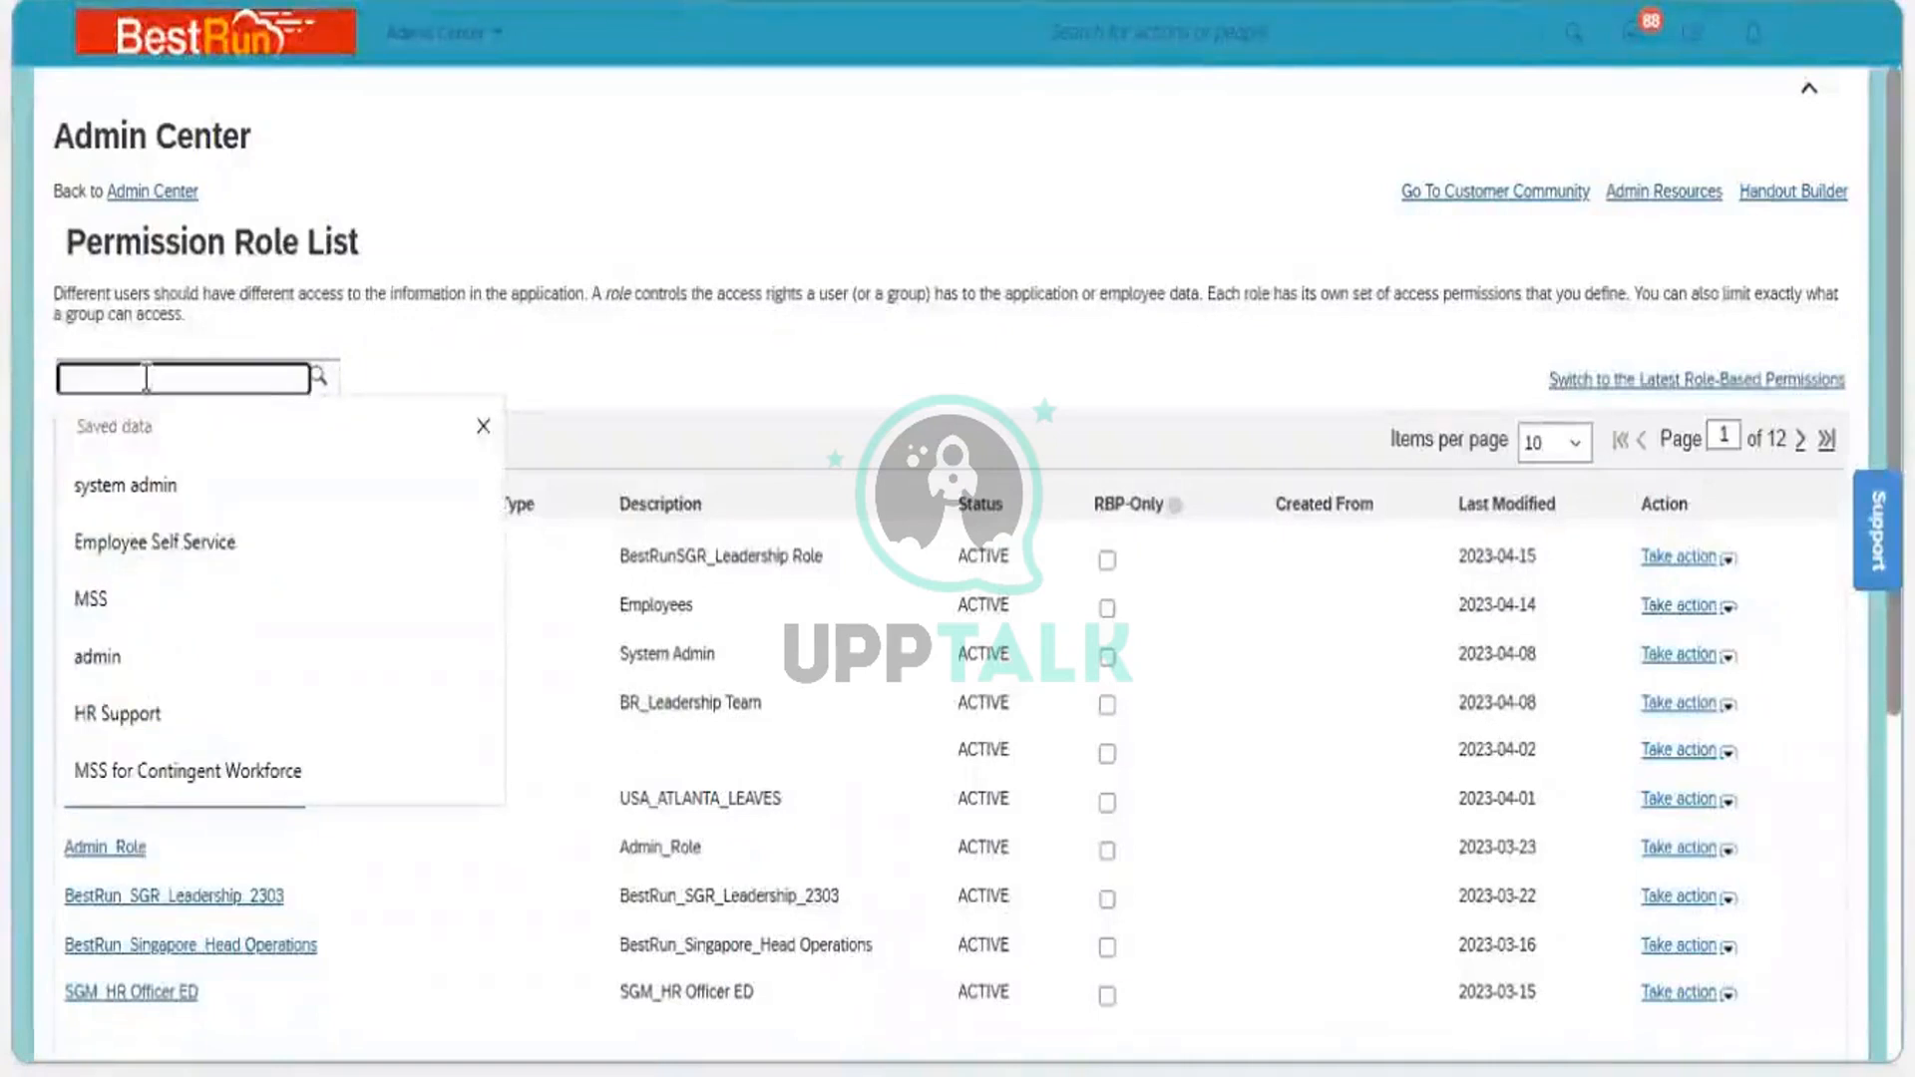
pyautogui.write('ESS')
pyautogui.press('Return')
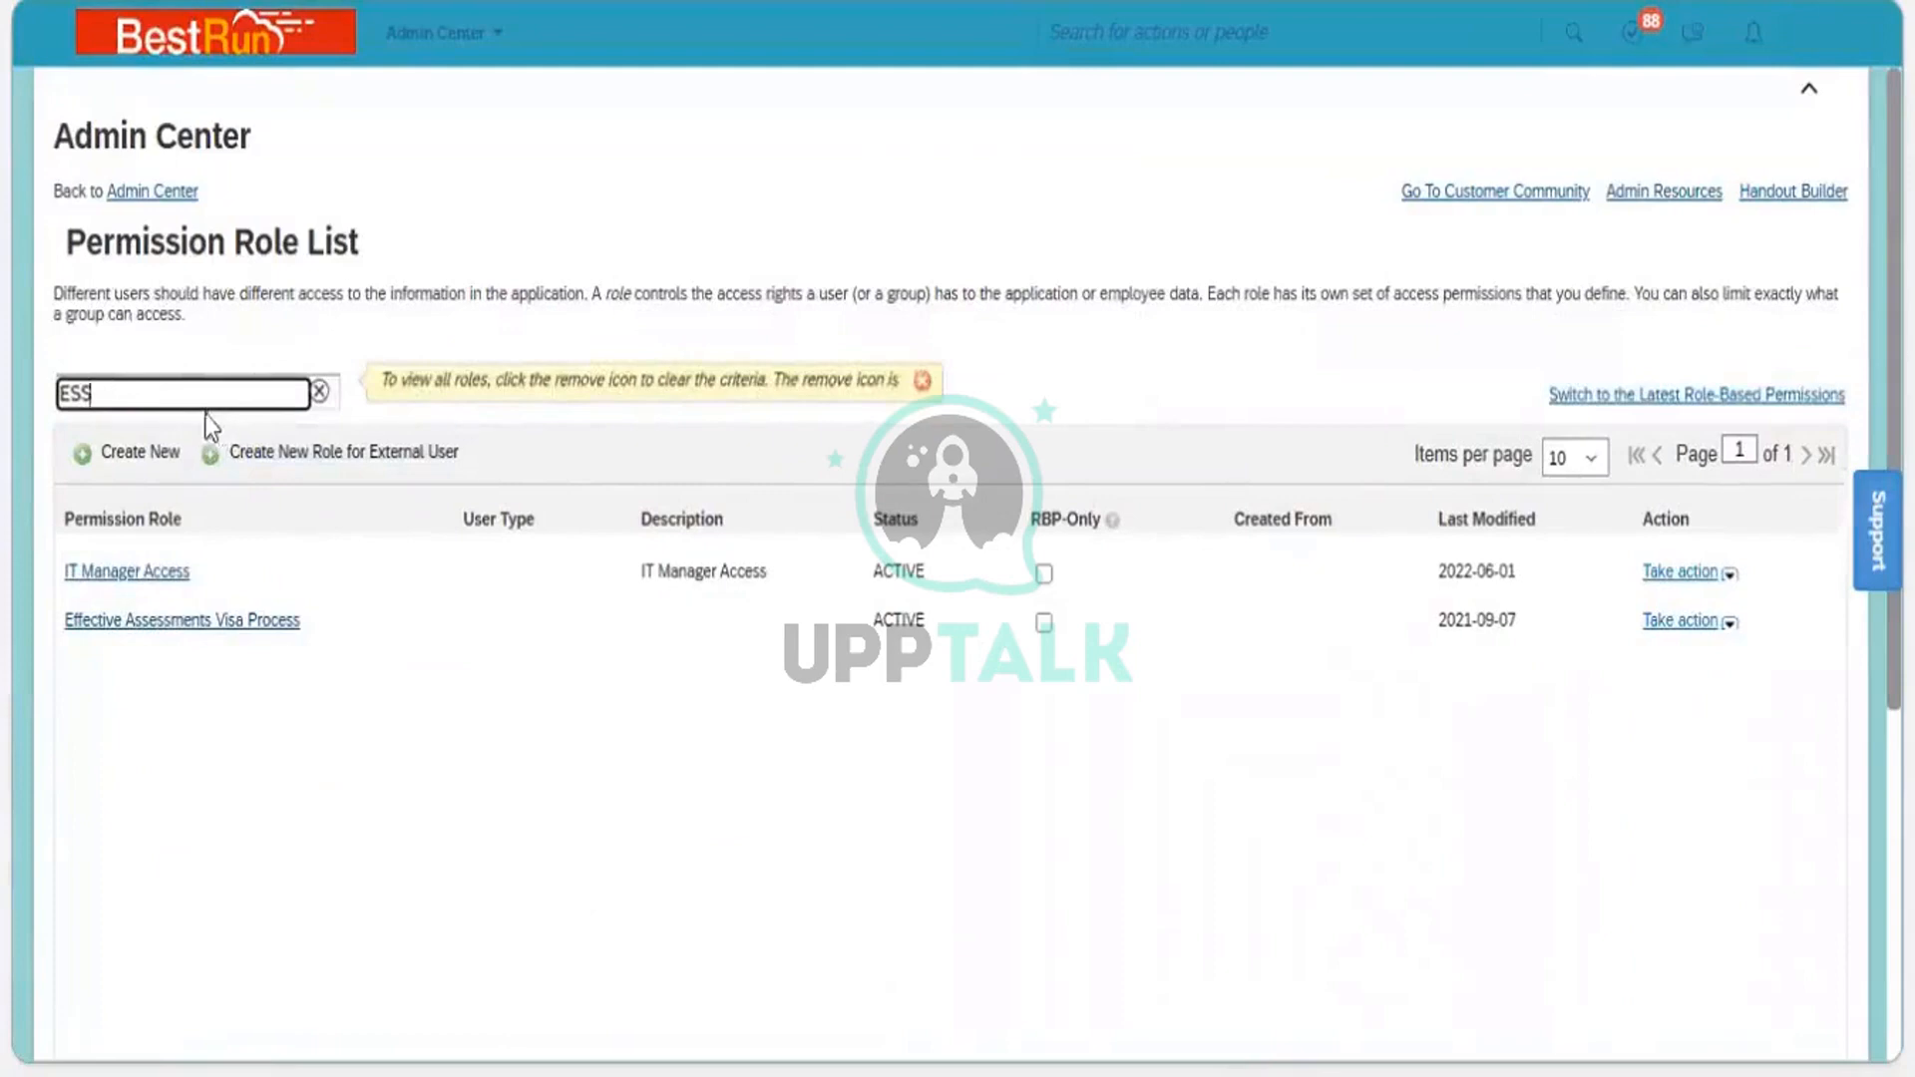
pyautogui.press('BackSpace')
pyautogui.press('BackSpace')
pyautogui.press('BackSpace')
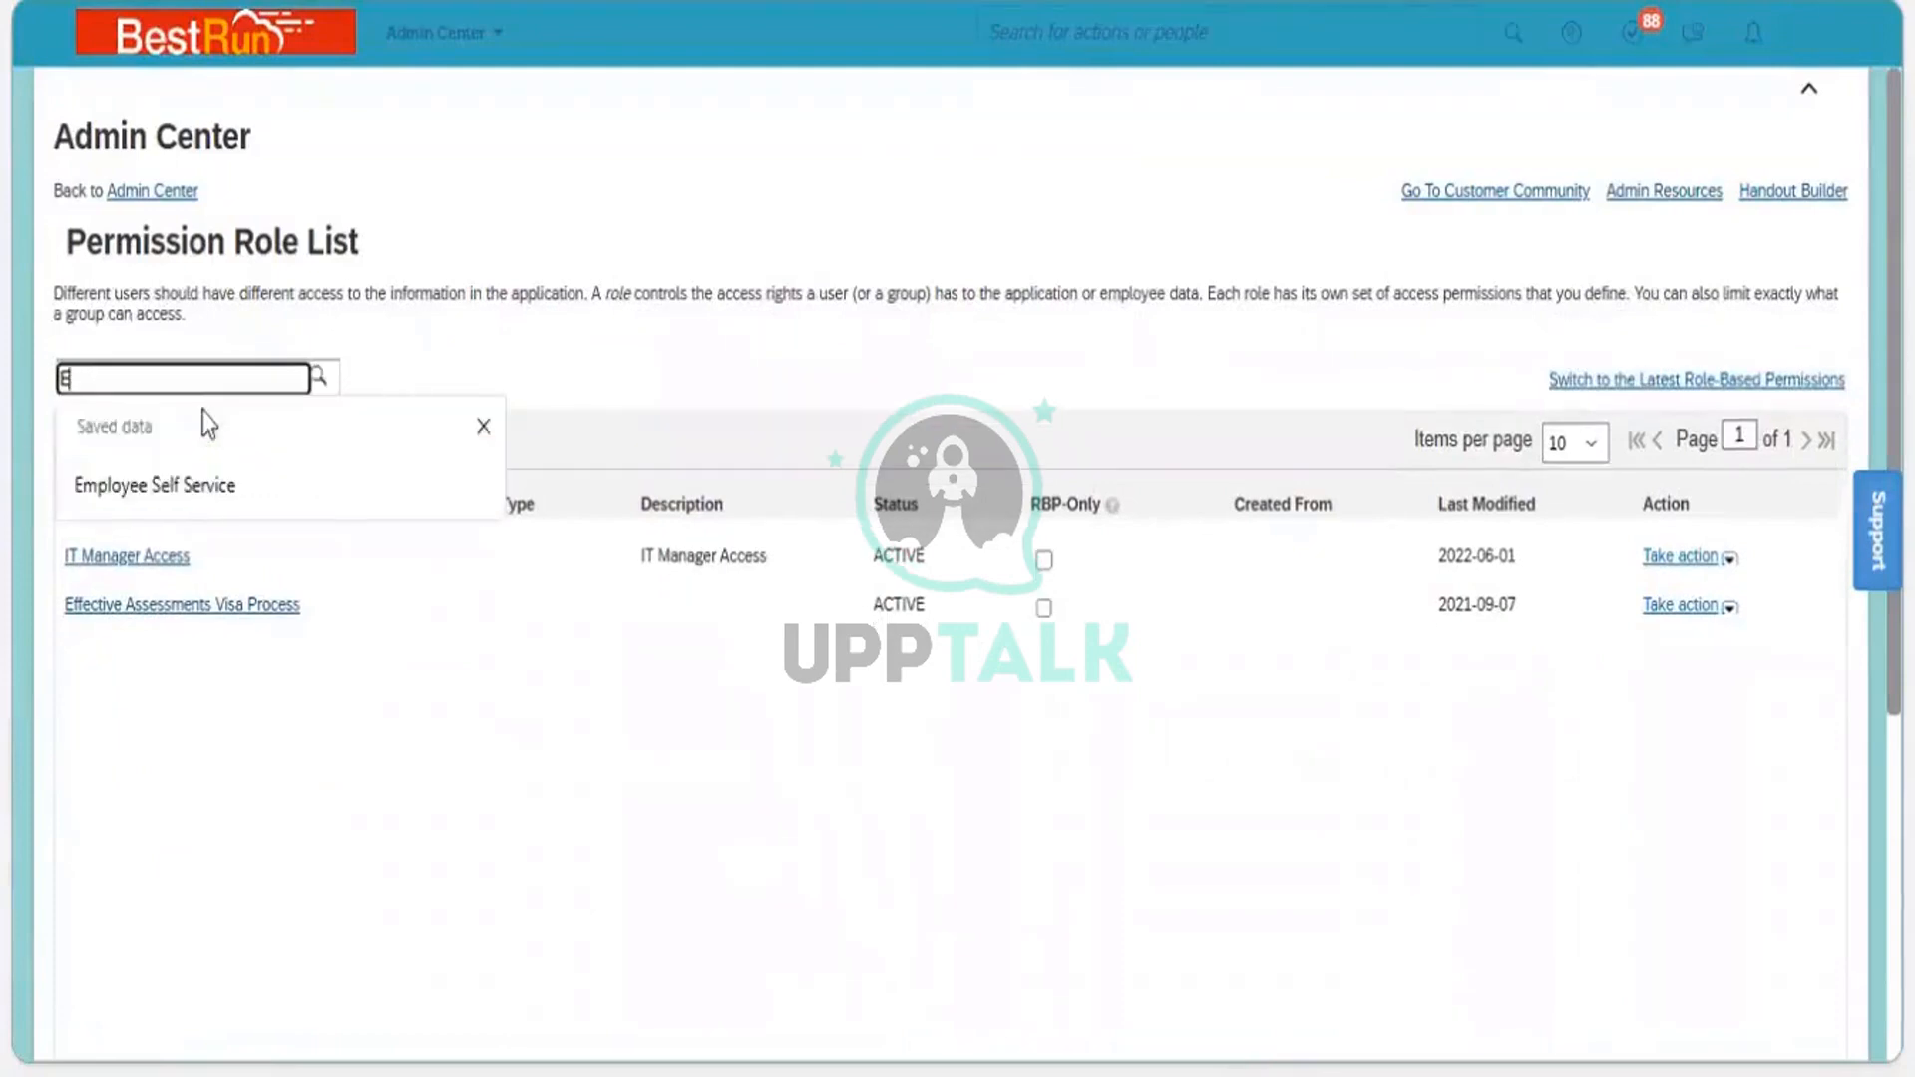
# Find the Employee Self Service role by searching for "Employee self" and open its Employee Data permission settings
pyautogui.write('Employee self')
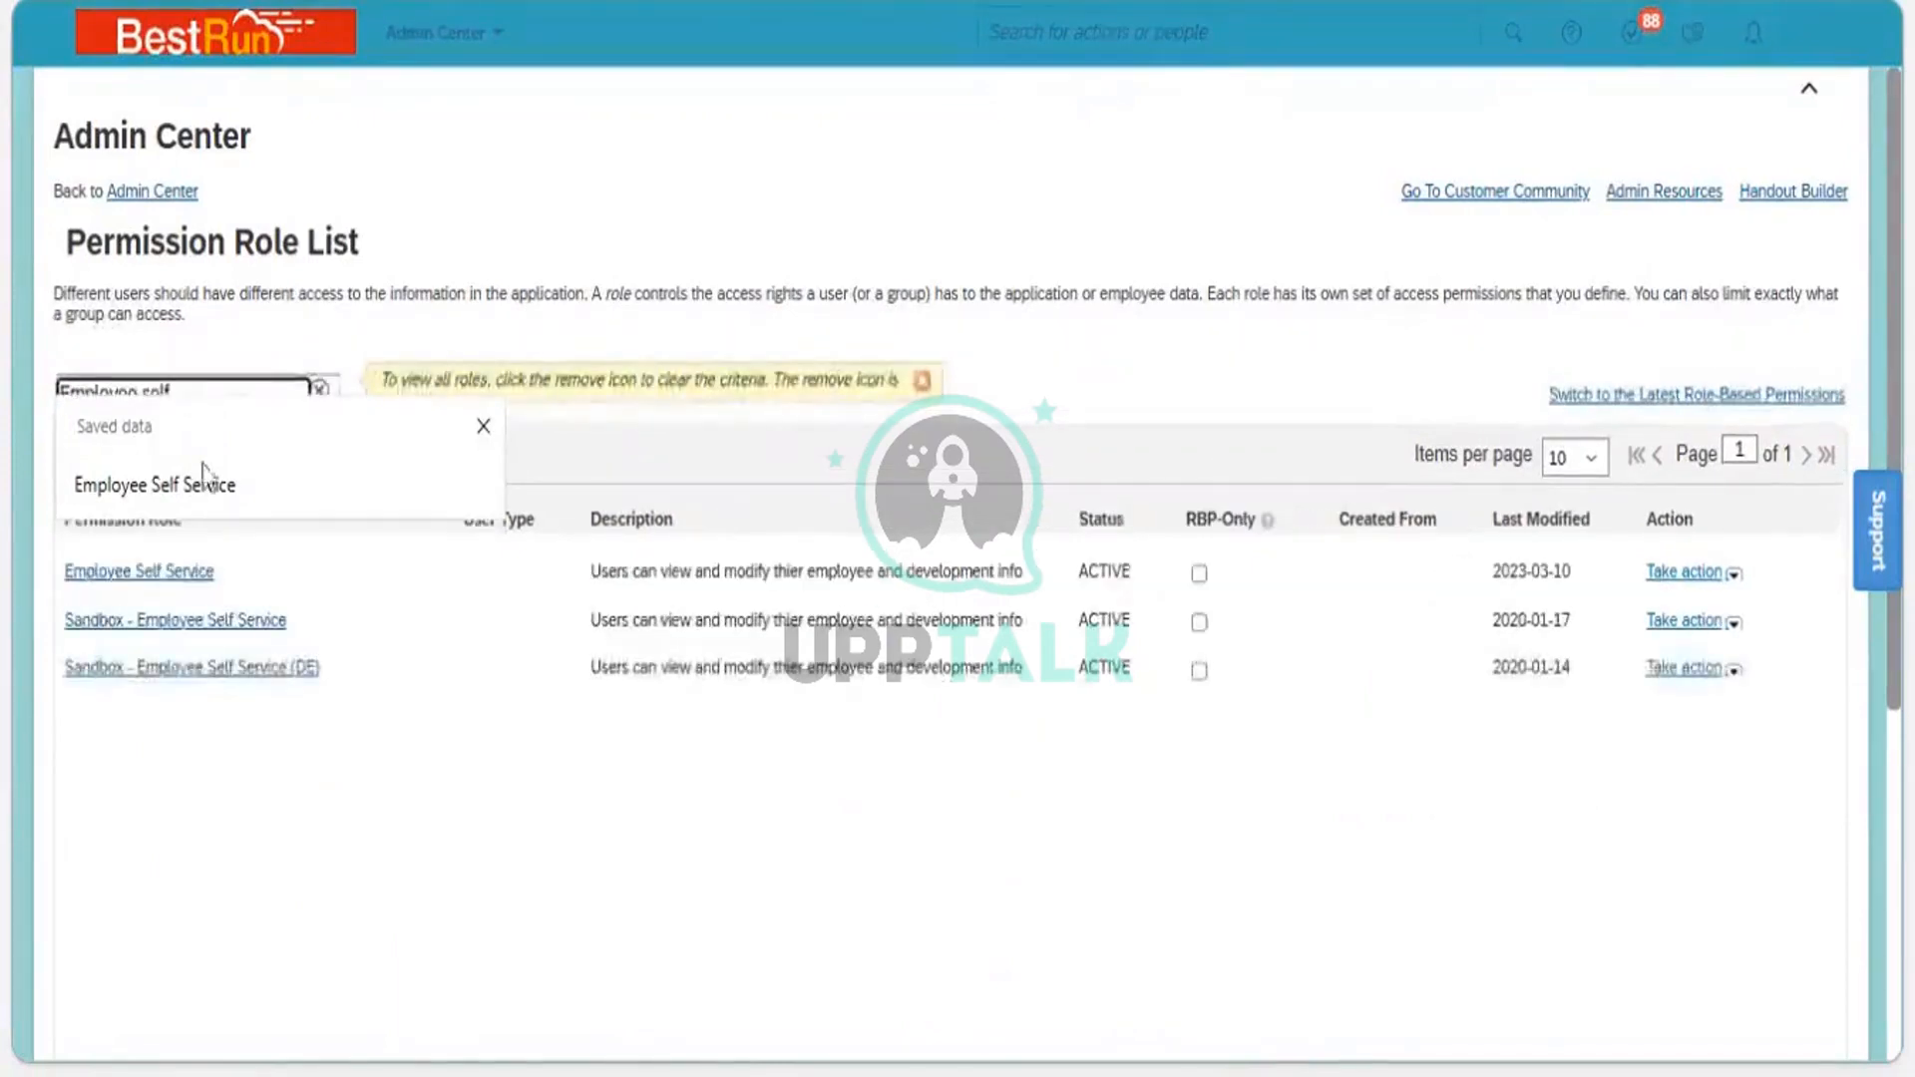
pyautogui.click(151, 584)
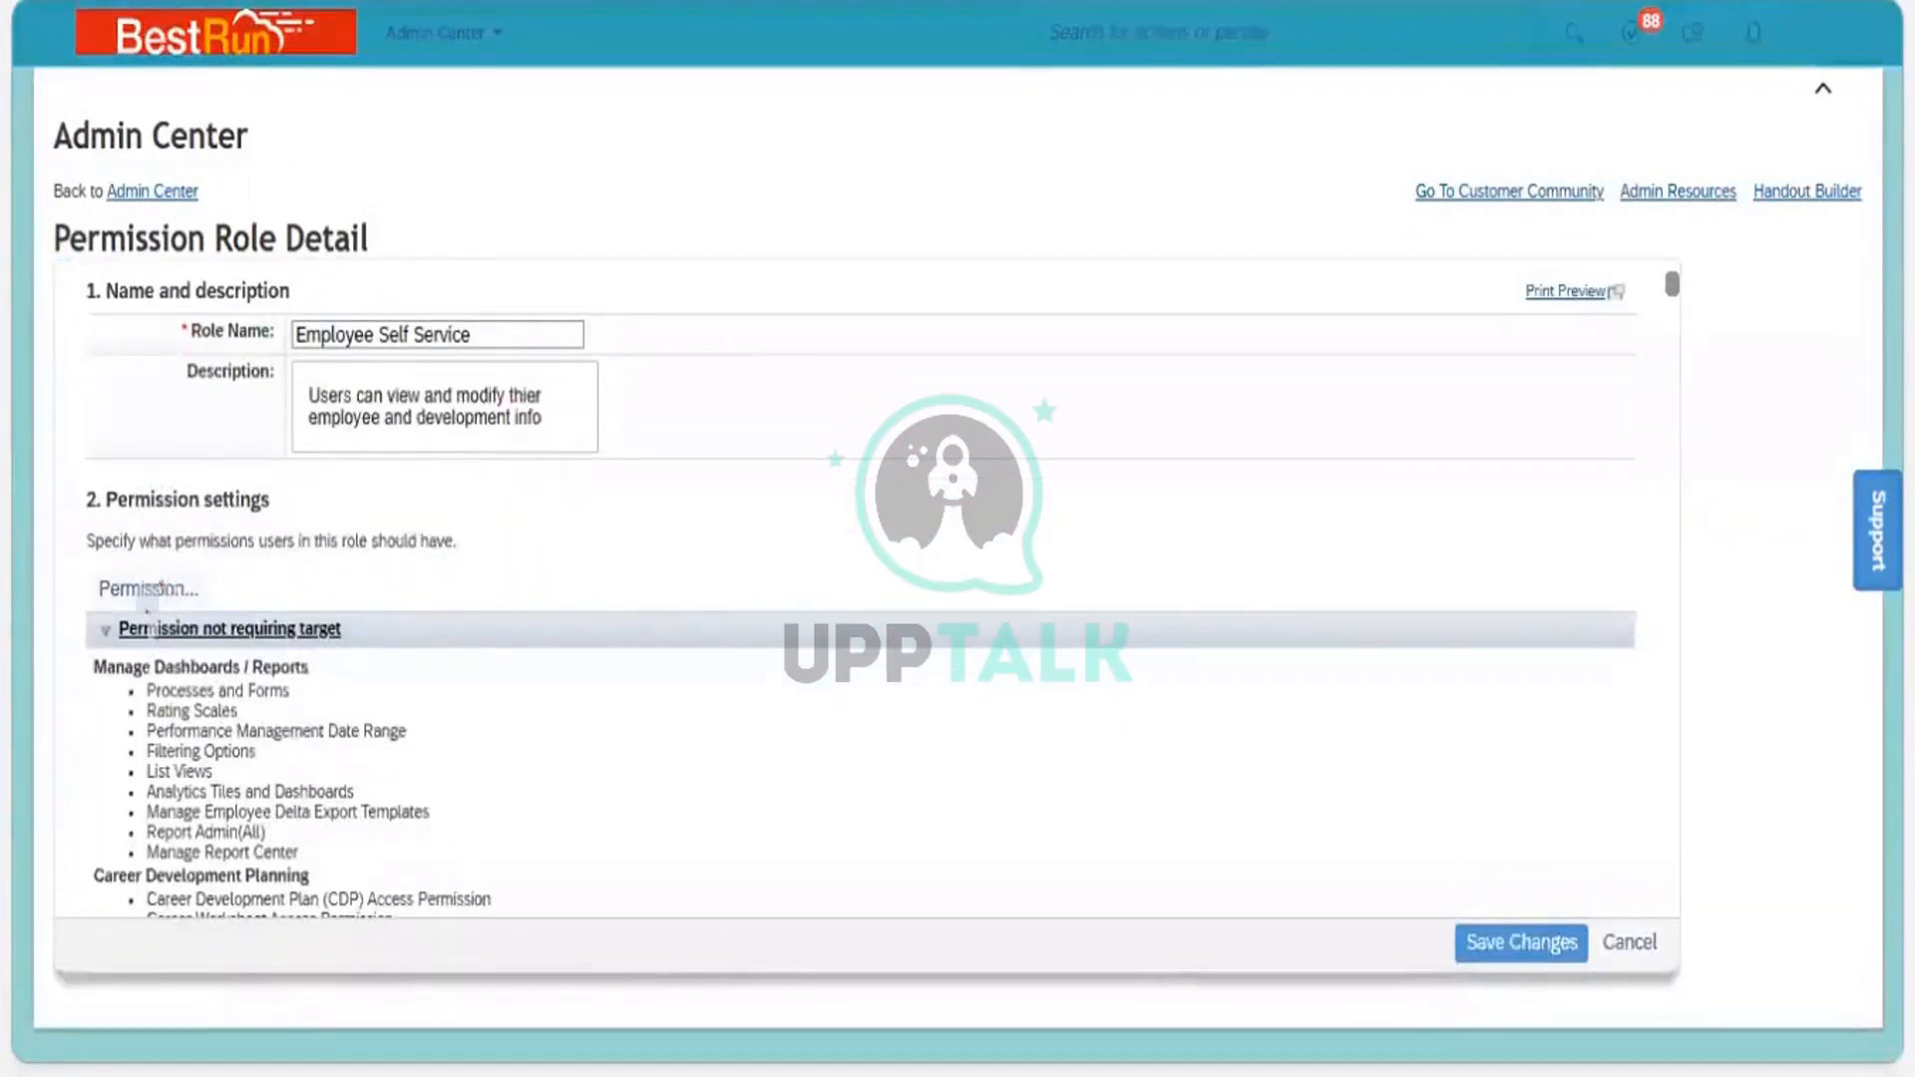
pyautogui.click(137, 595)
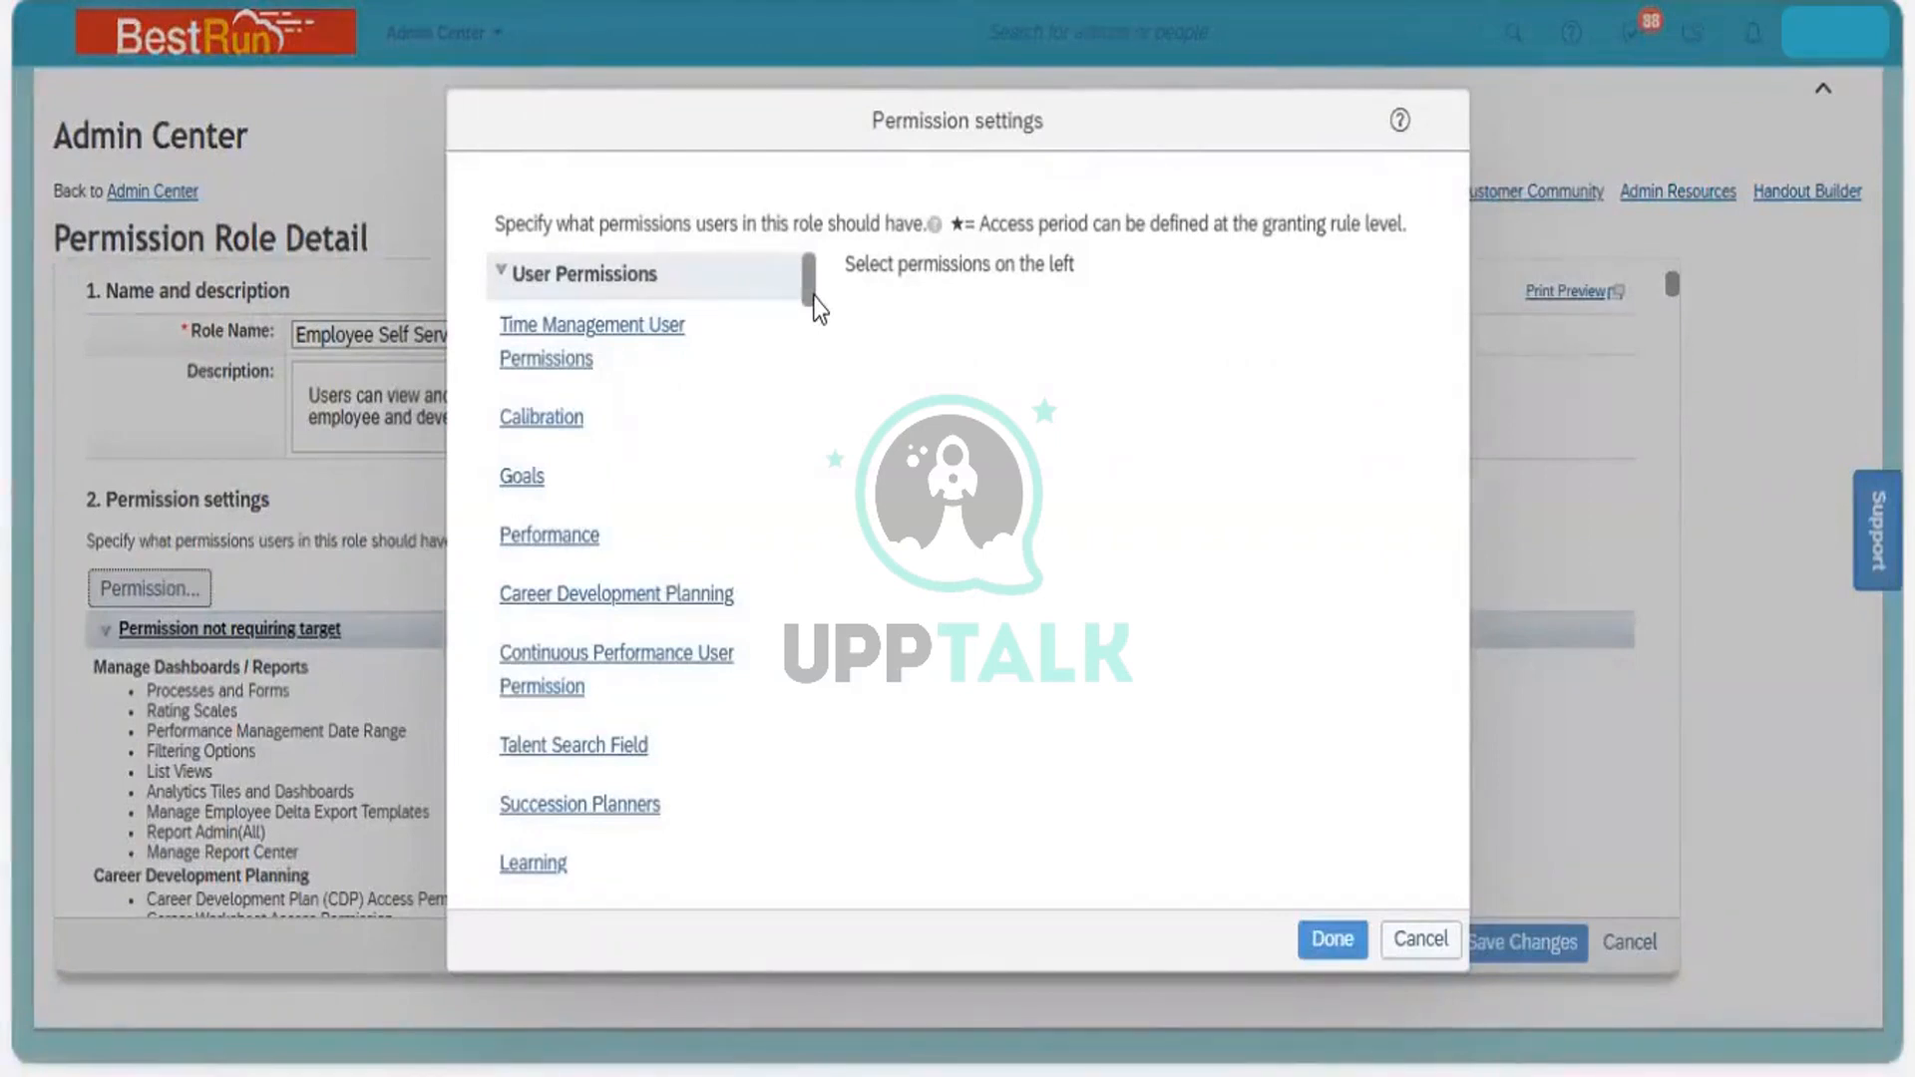
pyautogui.moveTo(816, 307); pyautogui.dragTo(813, 404)
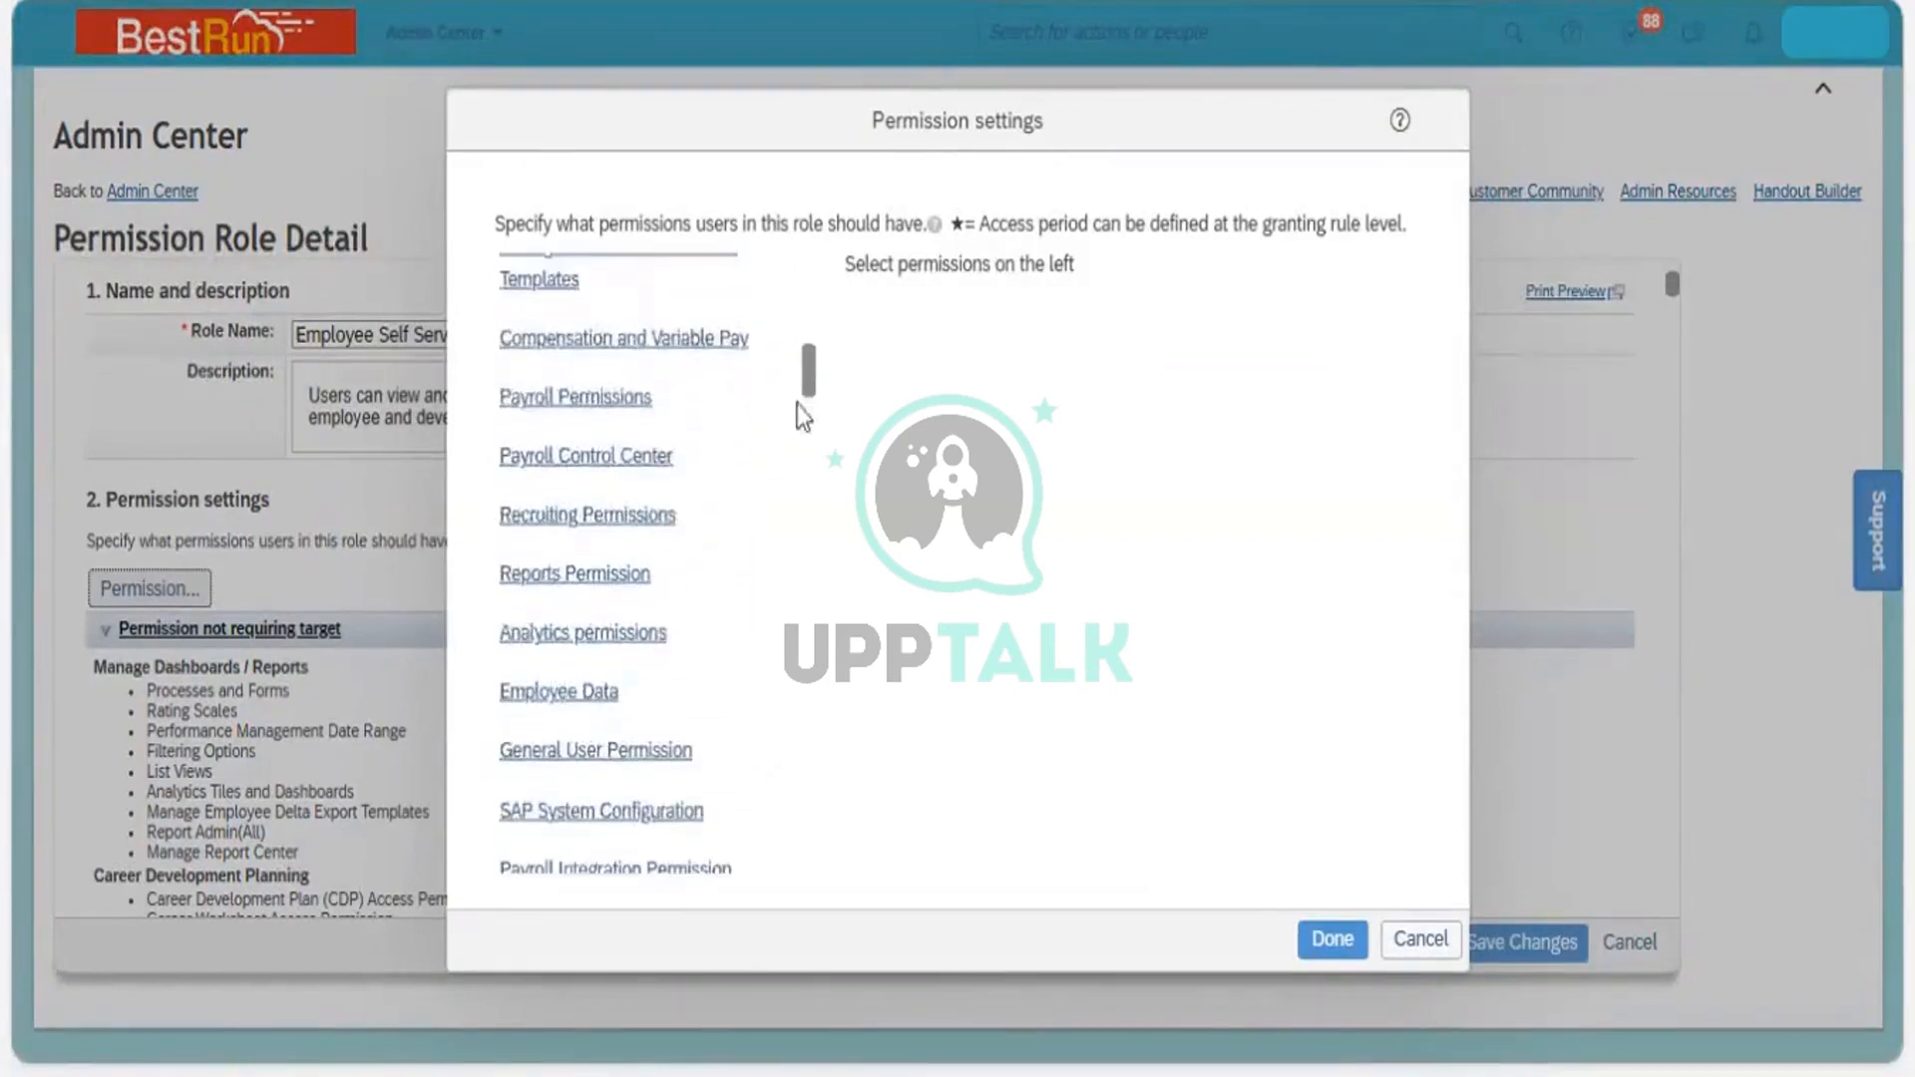
pyautogui.click(556, 696)
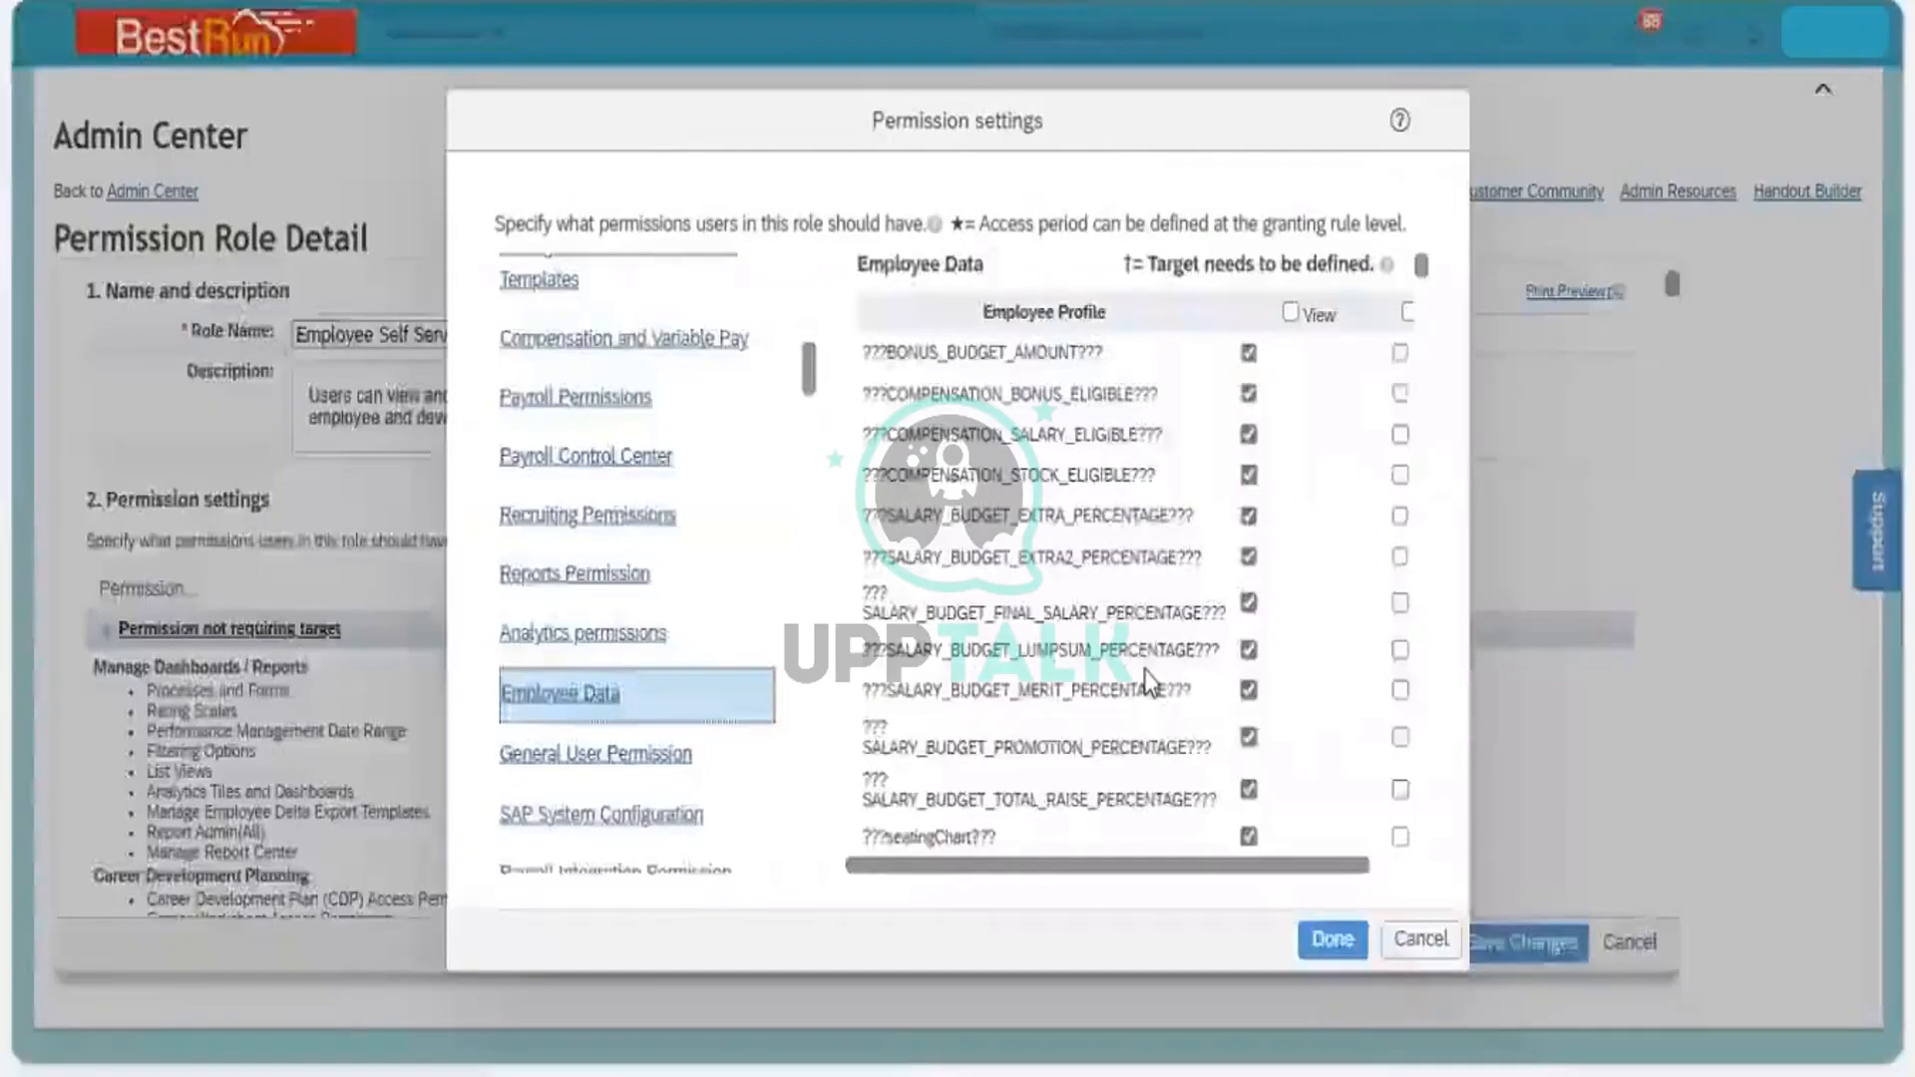
# Search the Employee Self Service role's page for "view higher grades"
pyautogui.hotkey('ctrl', 'f')
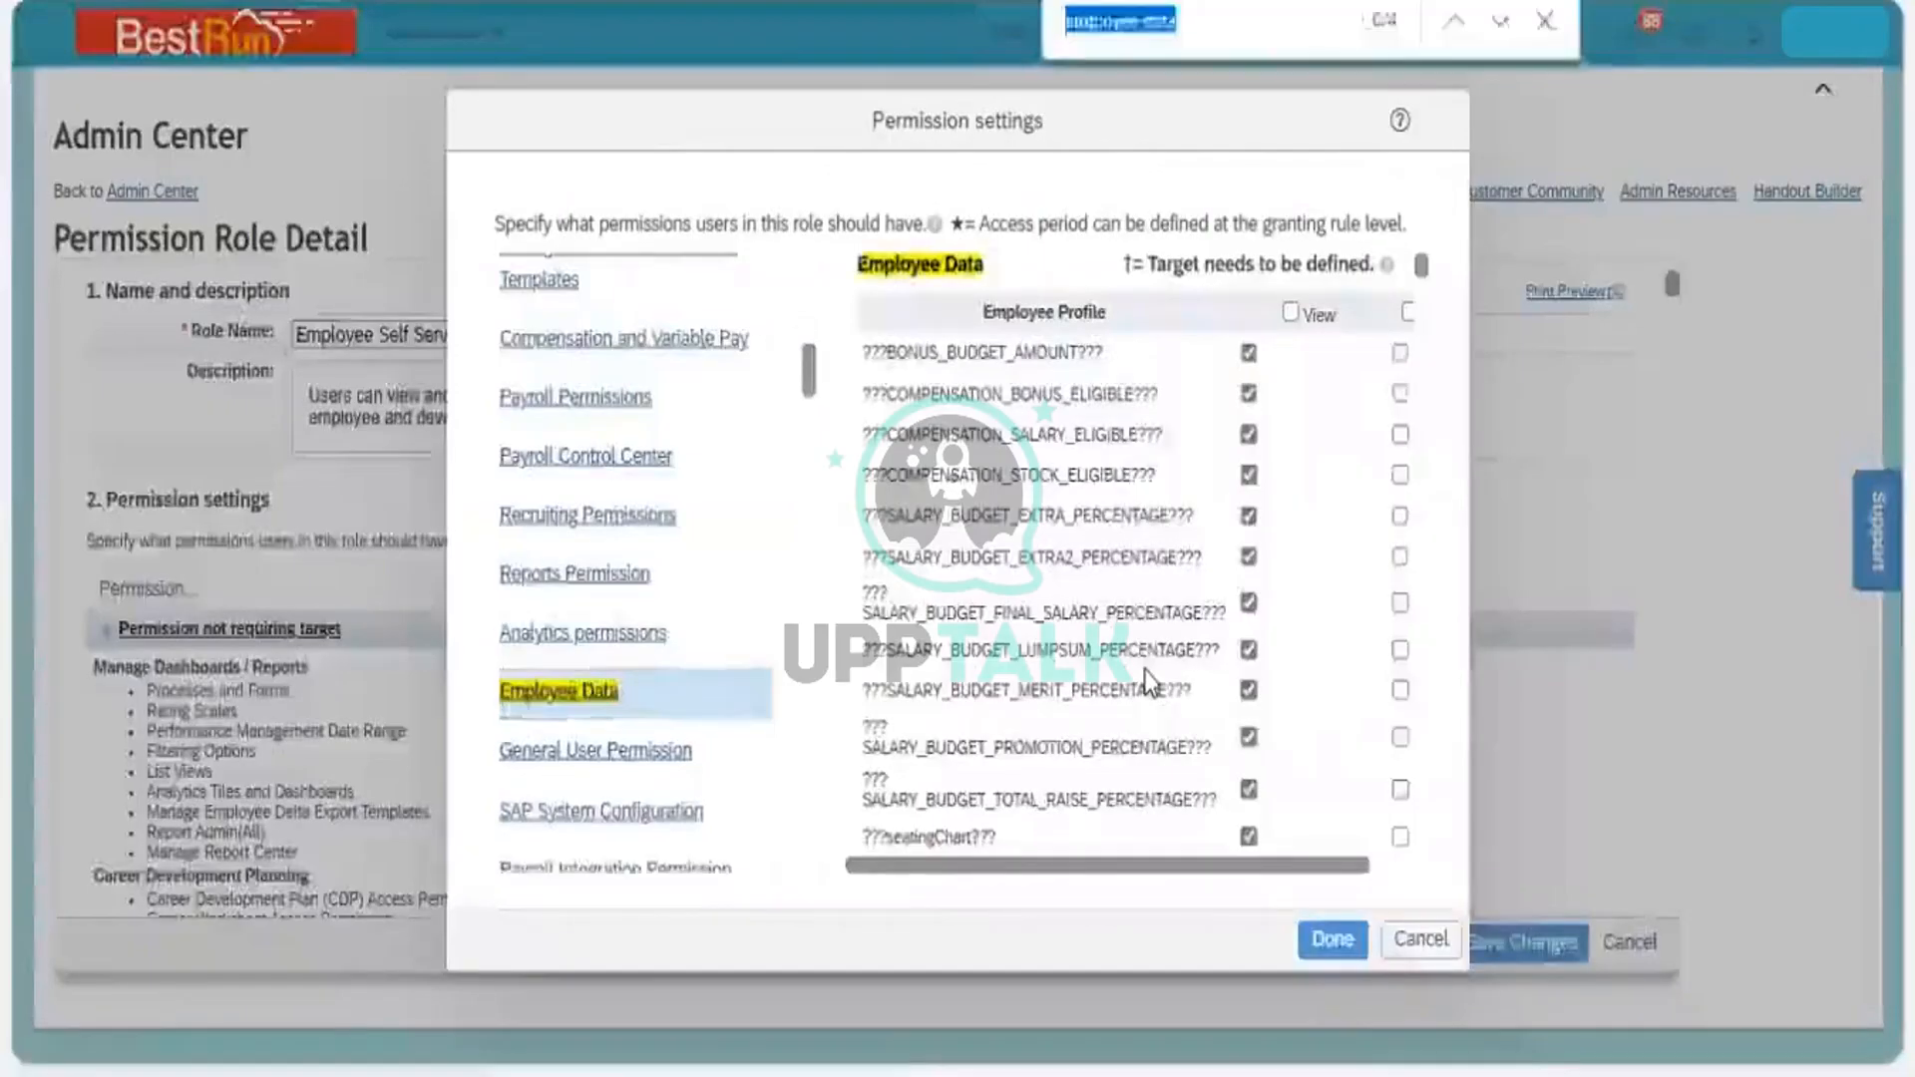
pyautogui.write('vie')
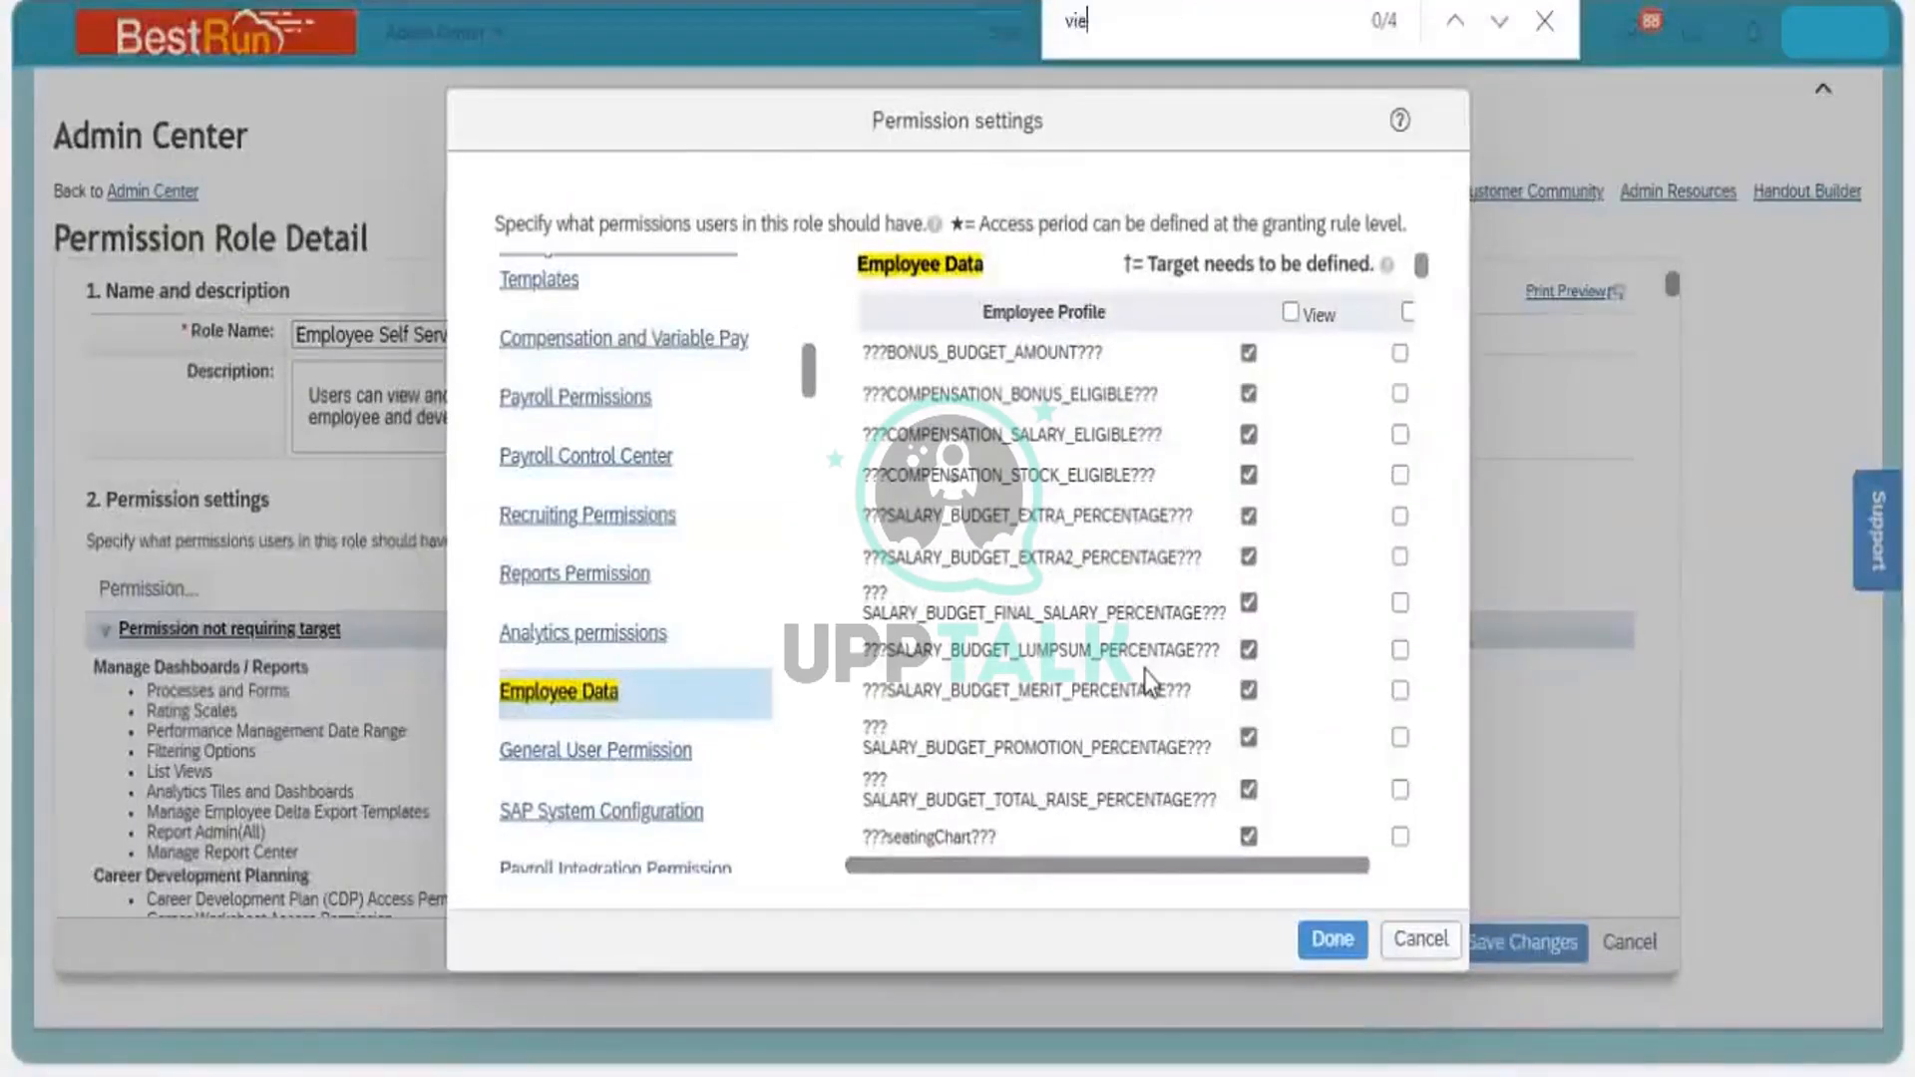
pyautogui.write('w hi')
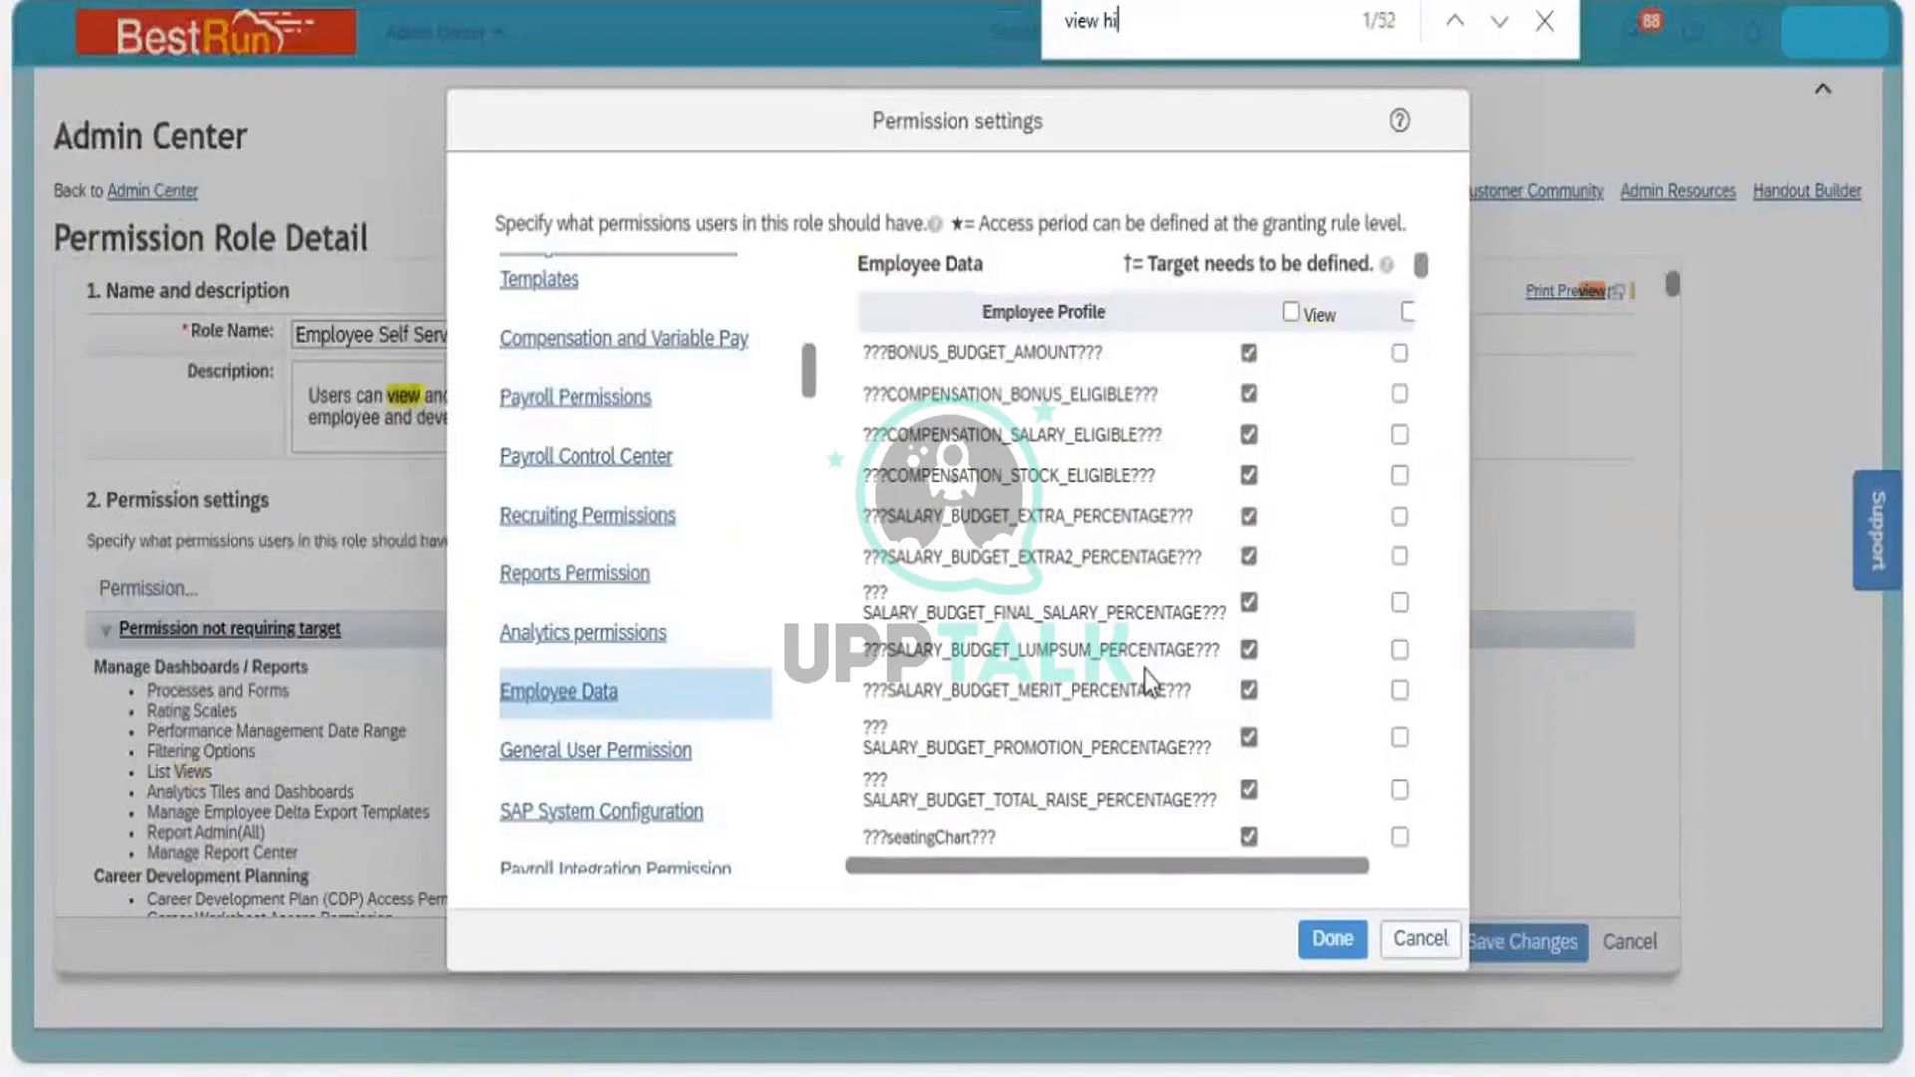
pyautogui.write('gher')
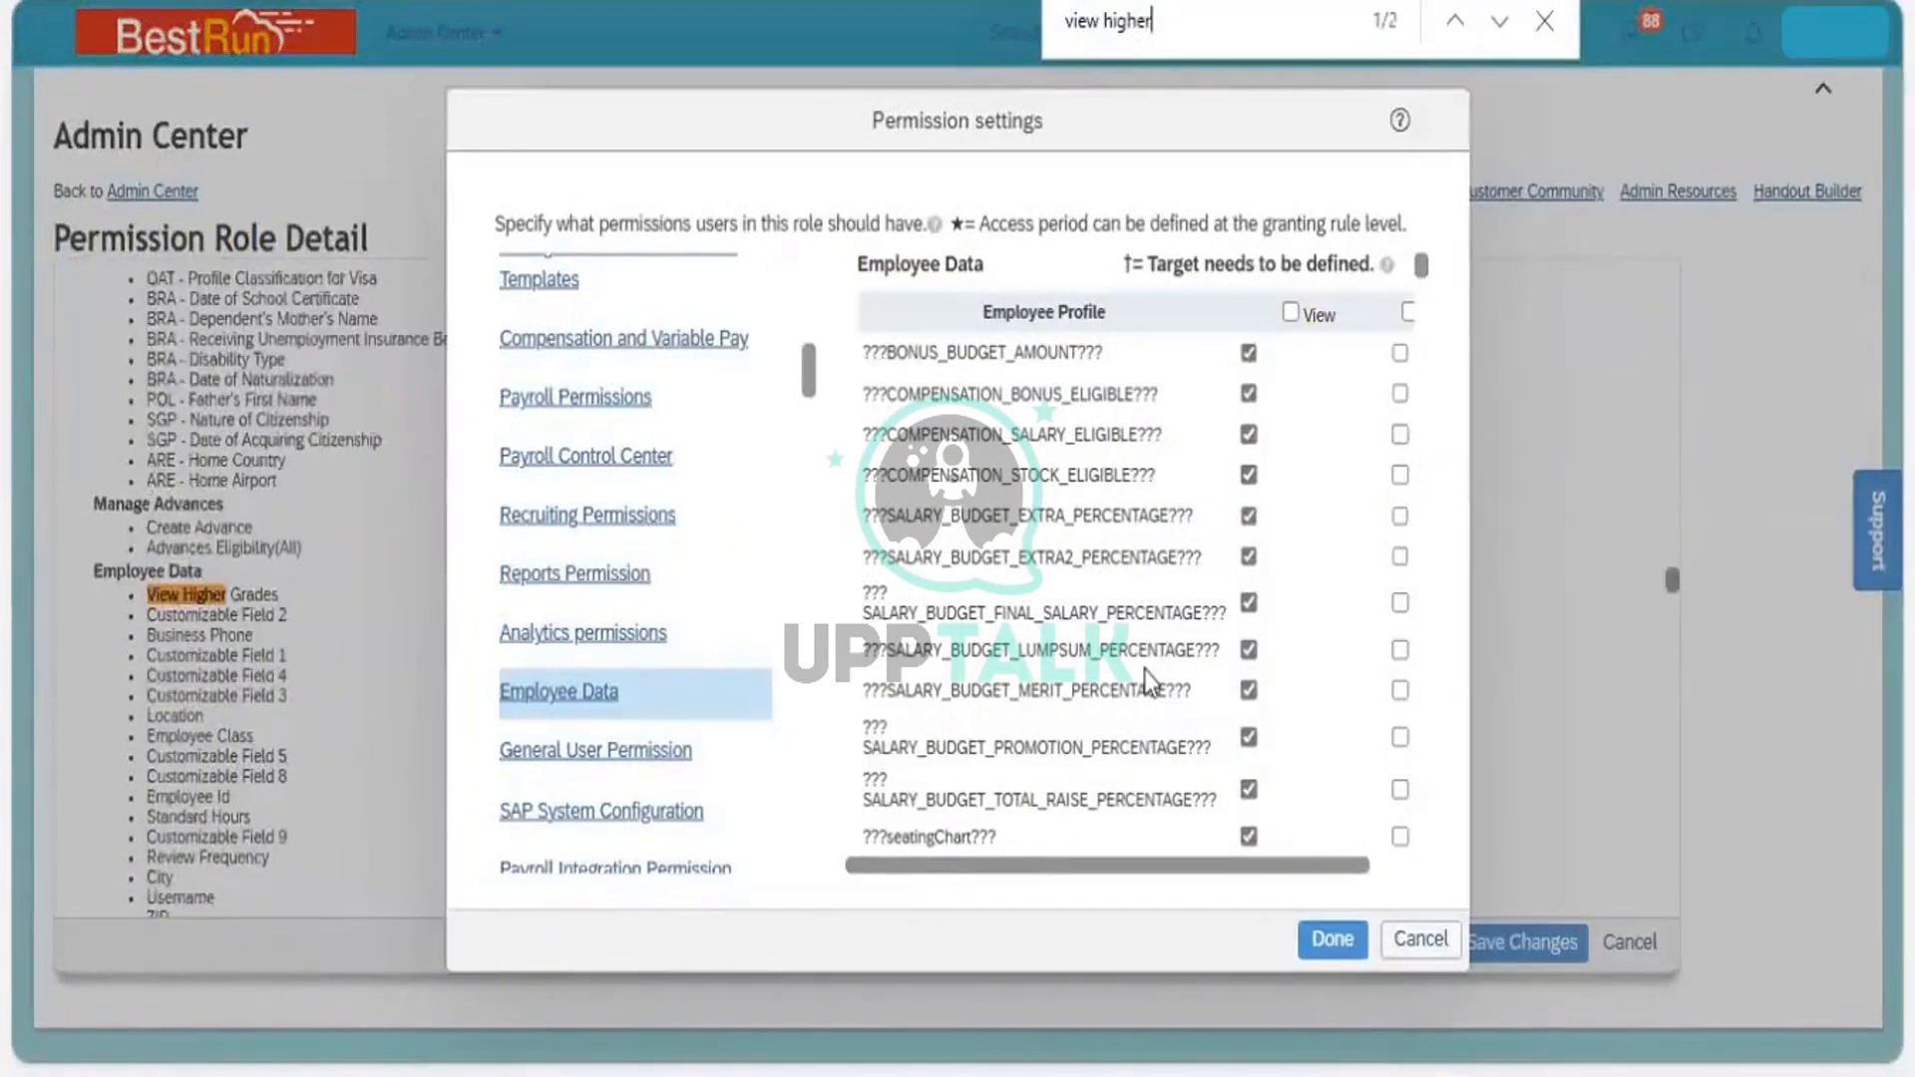
pyautogui.write(' grades')
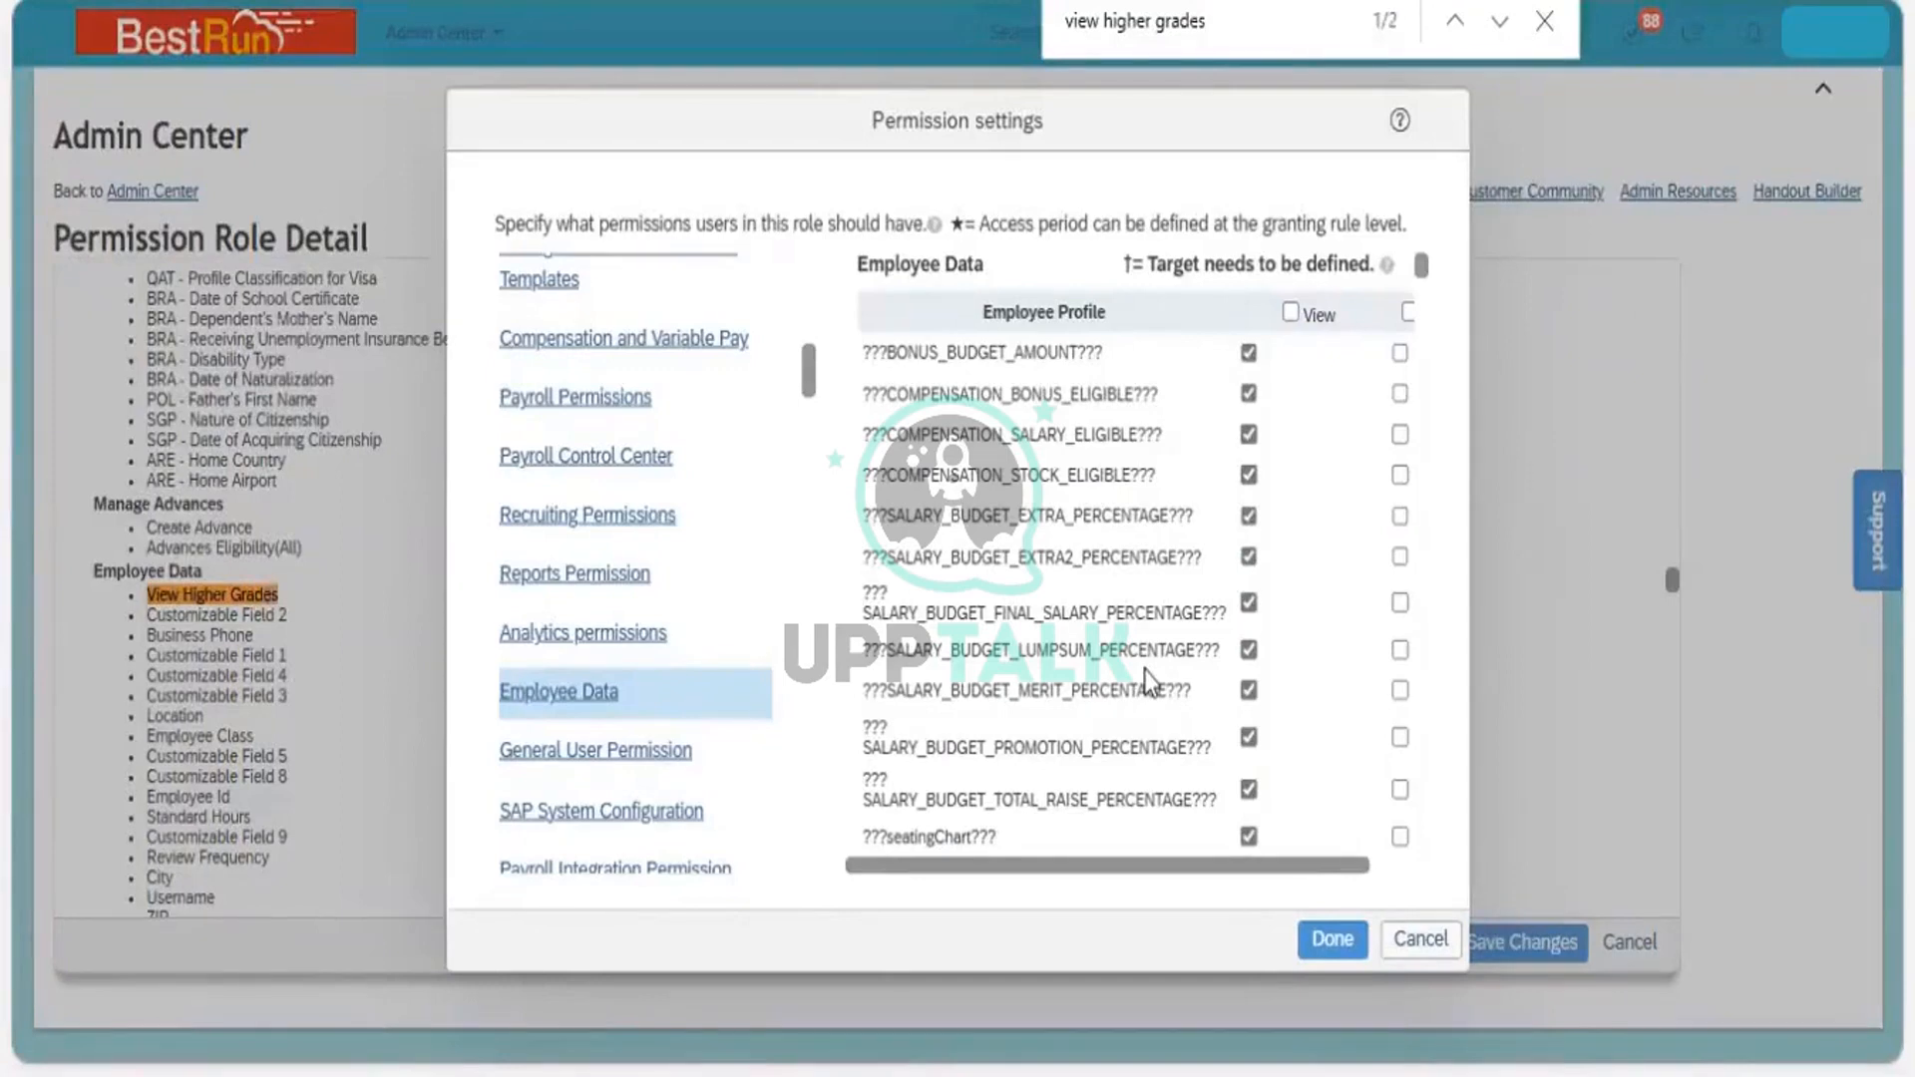
pyautogui.press('Return')
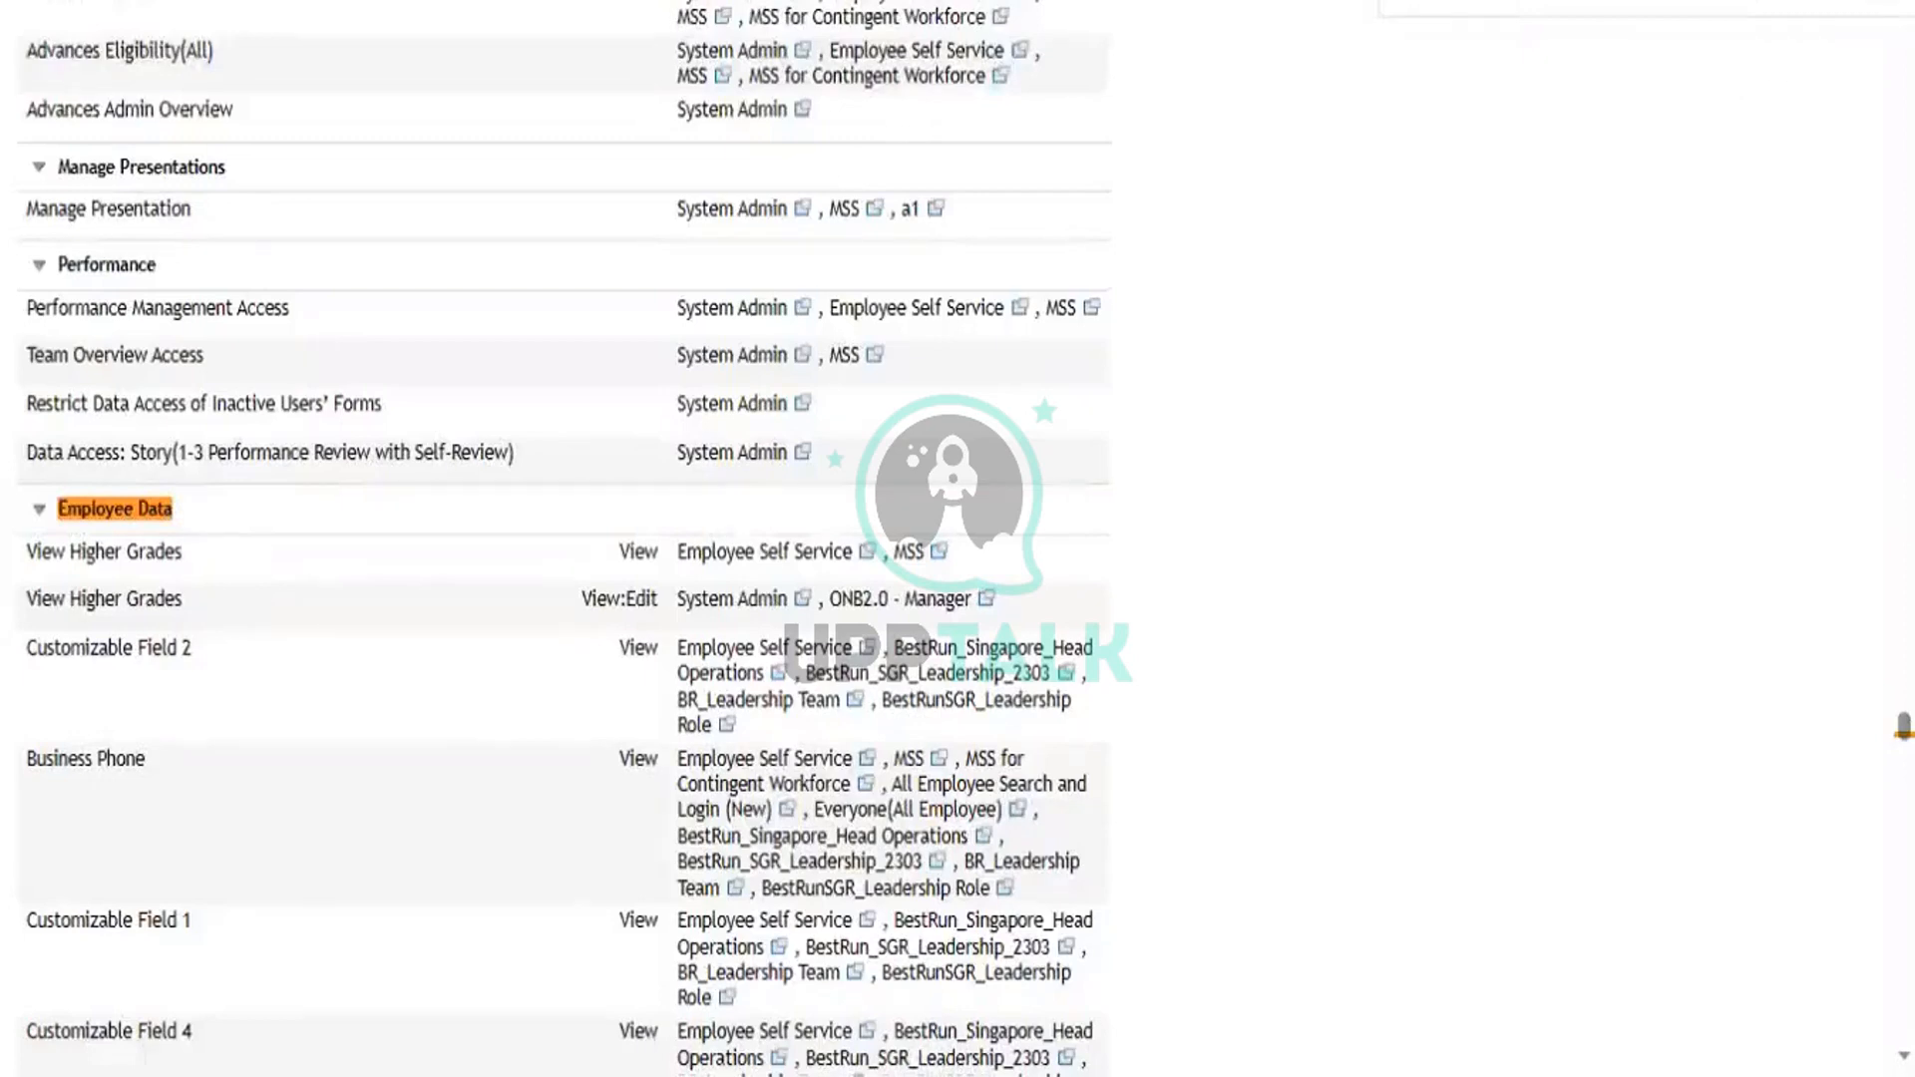
# Leave the permission report, search the actions for "user role" and open User Role Search
pyautogui.press('Escape')
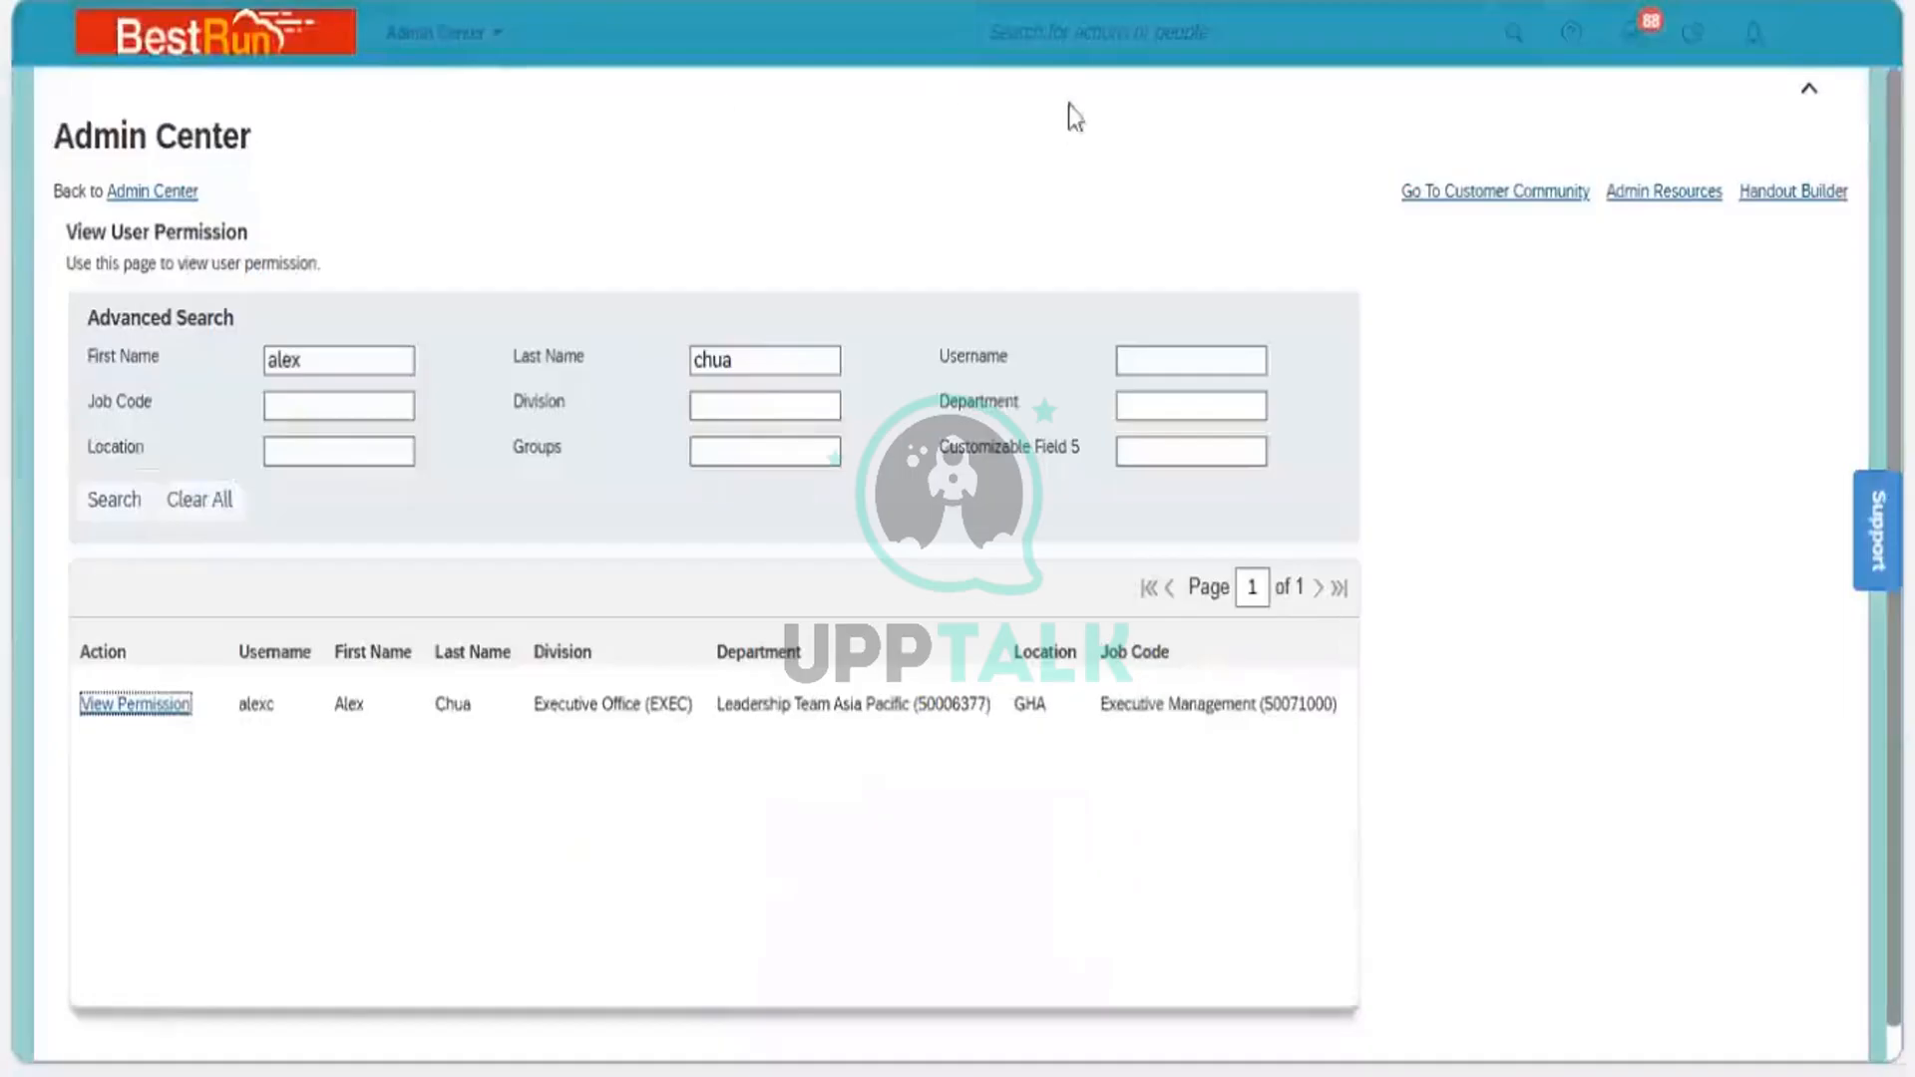
pyautogui.click(1091, 36)
pyautogui.write('us')
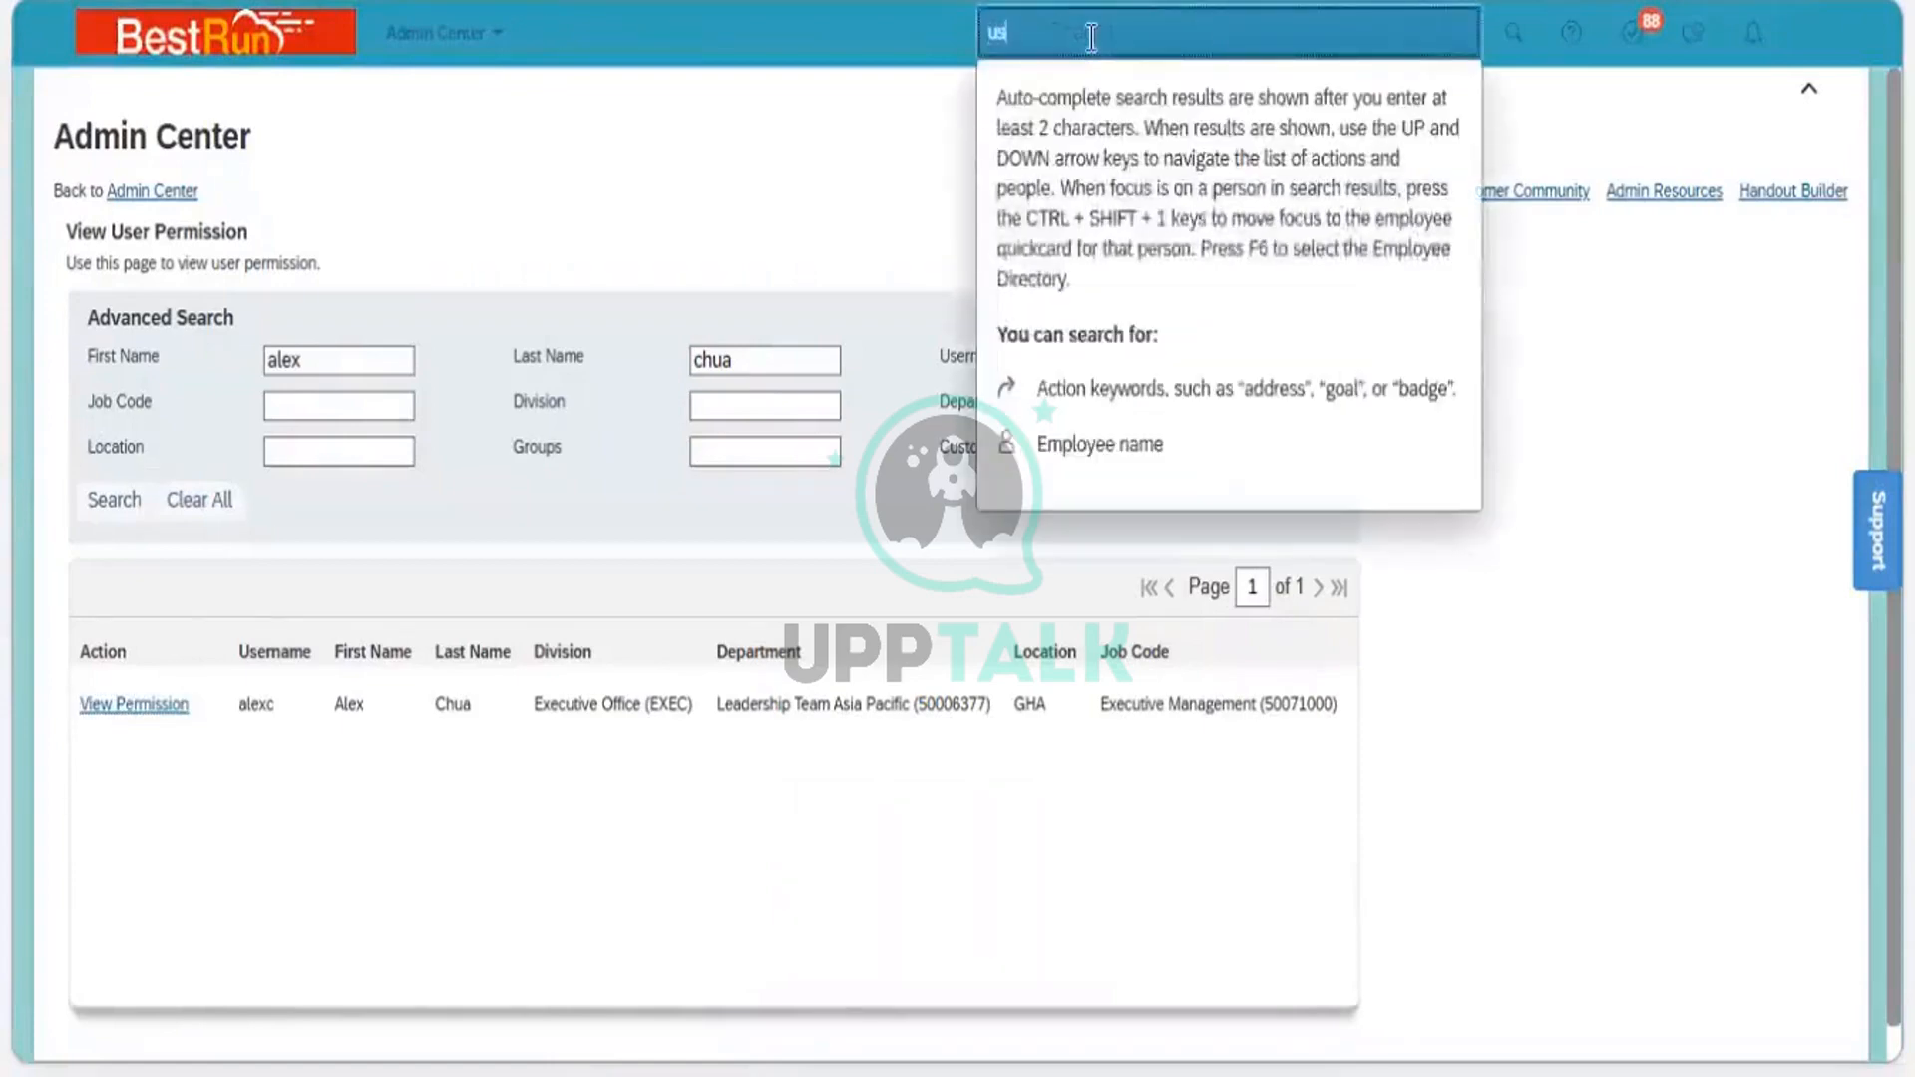
pyautogui.write('er role')
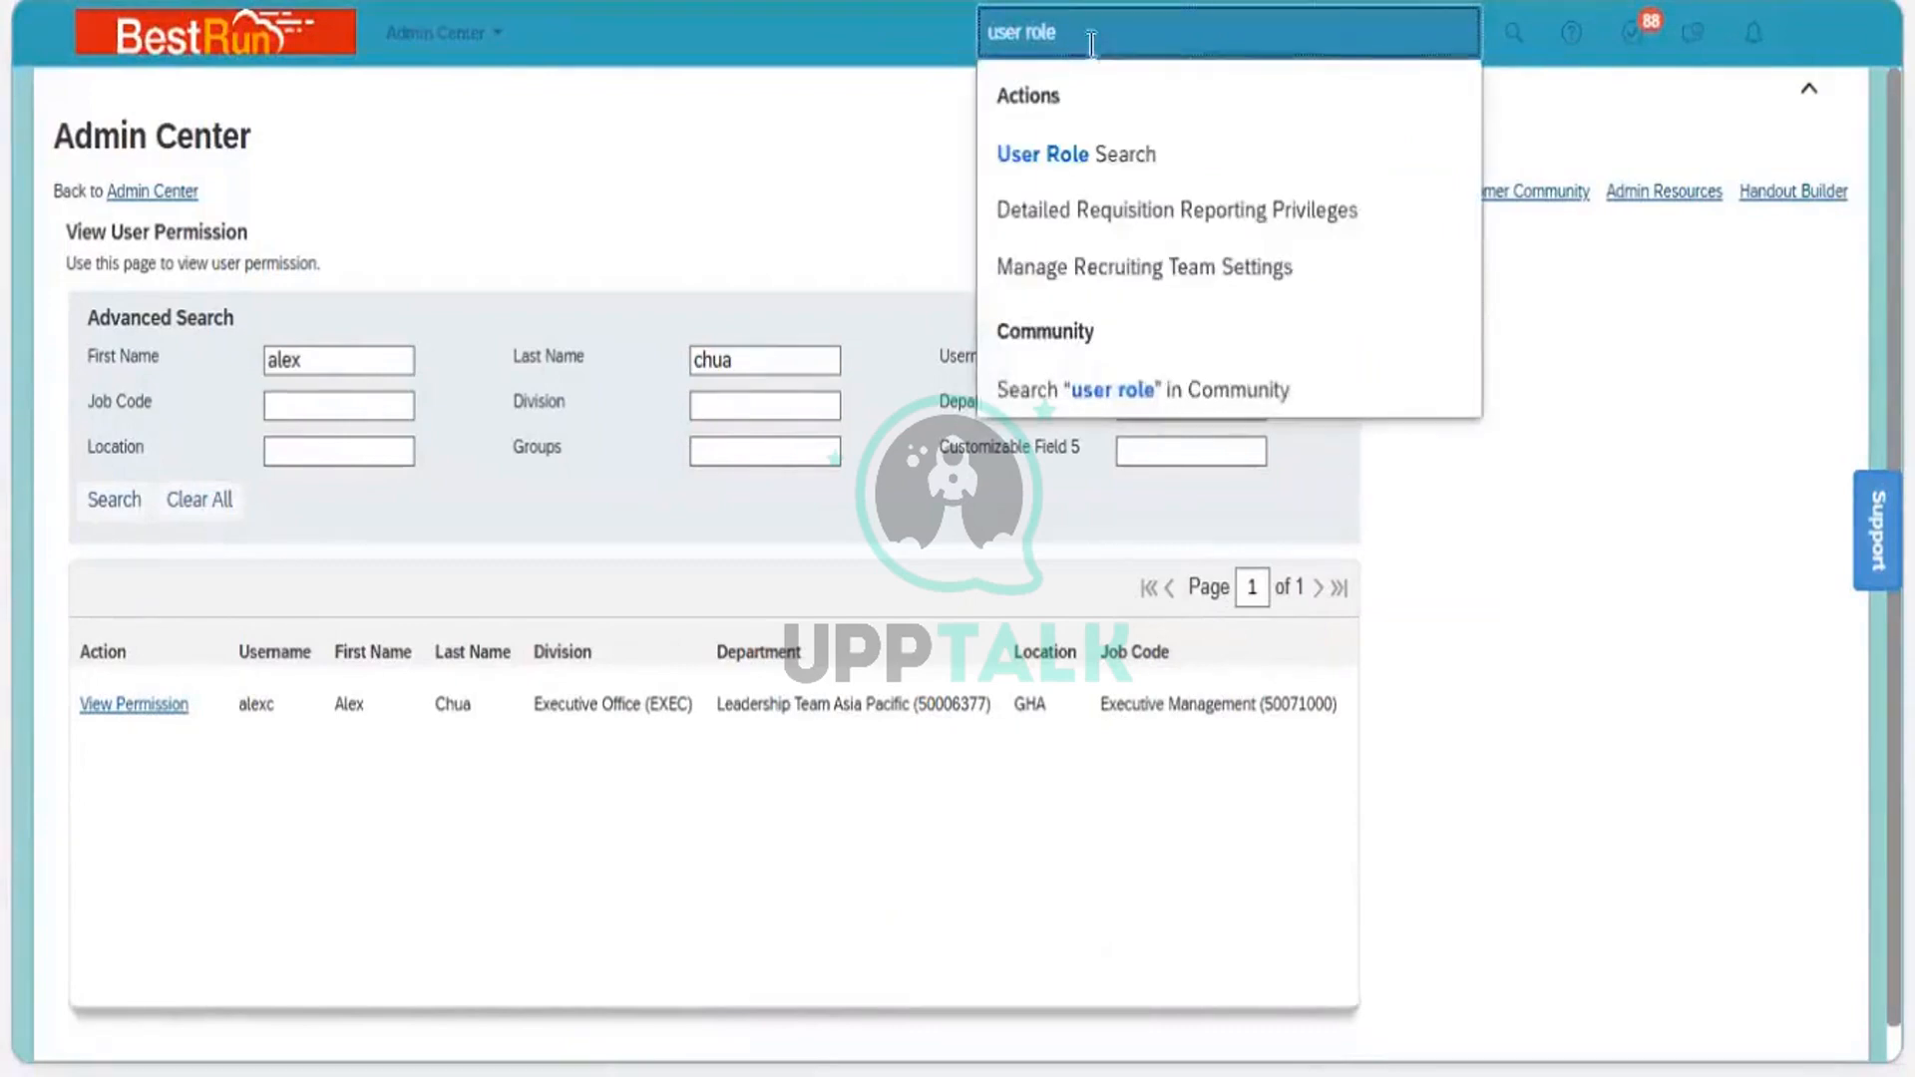
pyautogui.click(1128, 165)
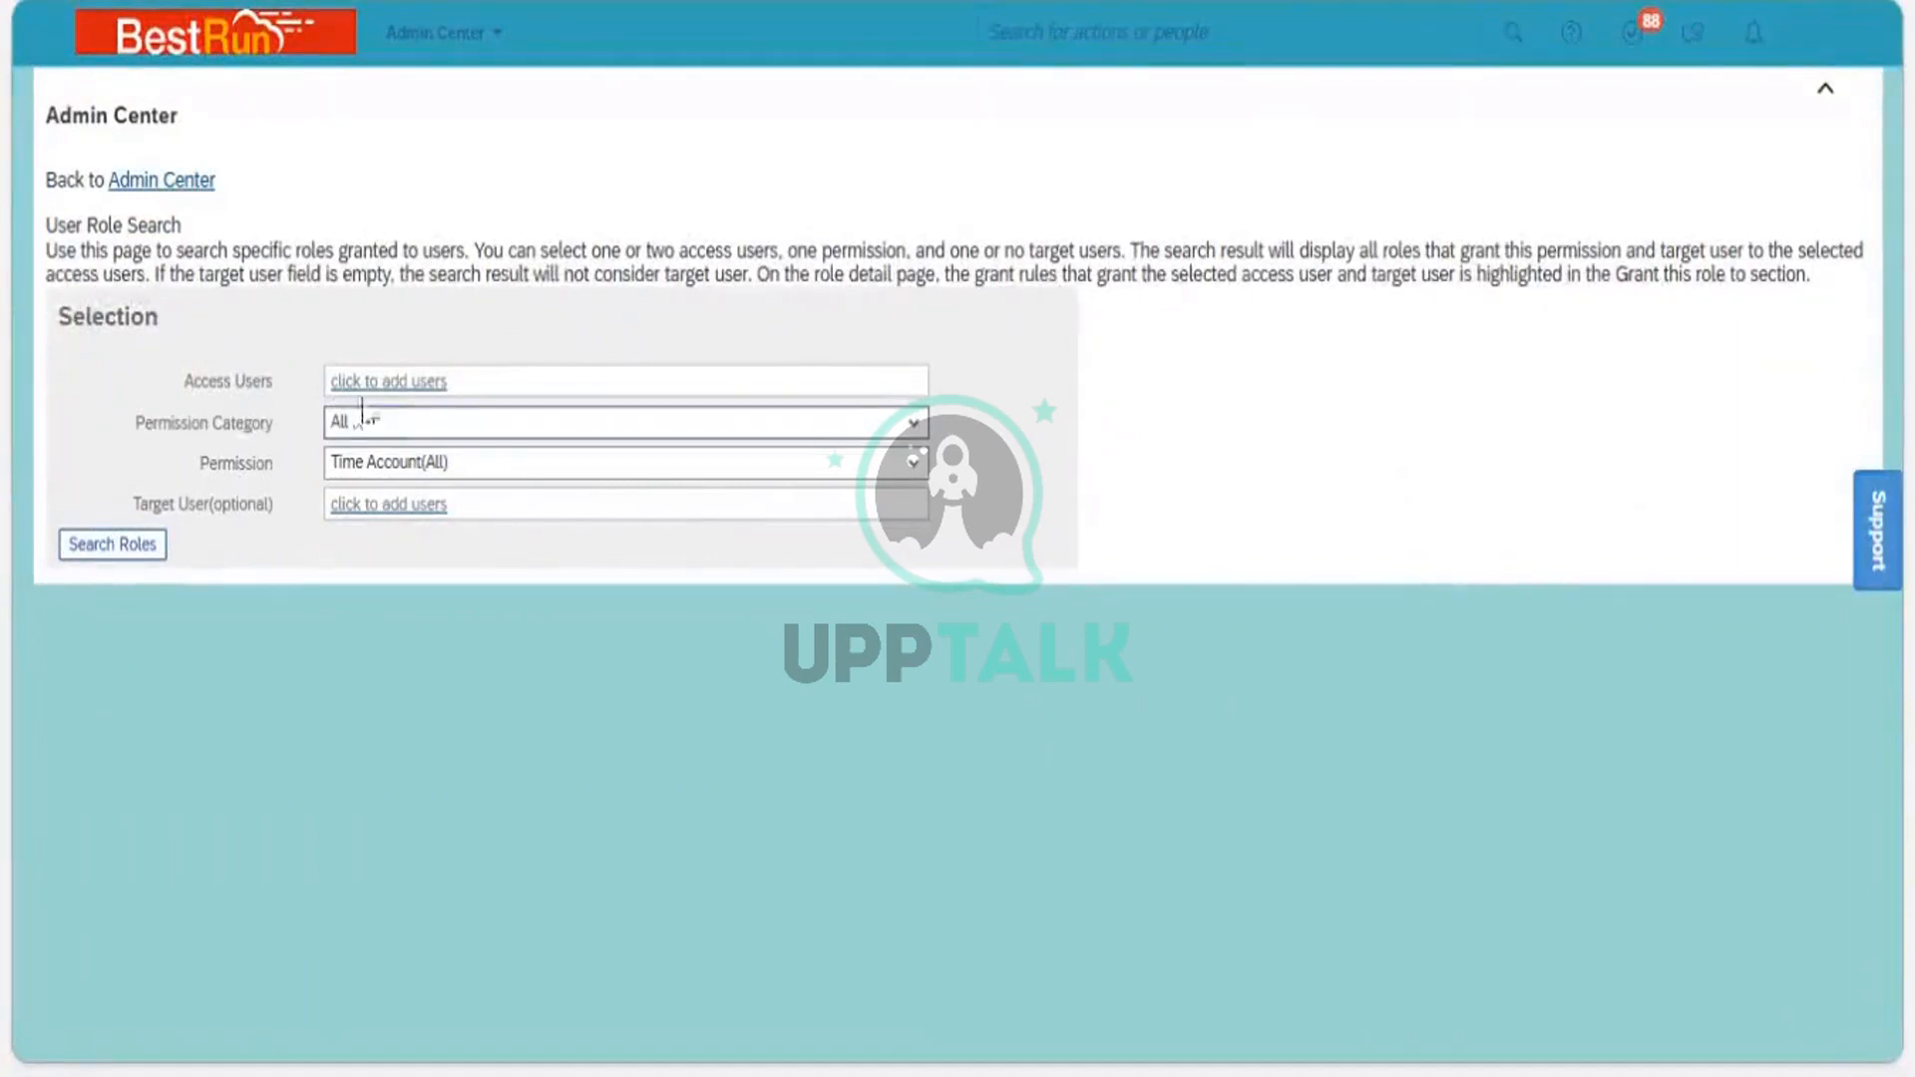
# Find the employee by first and last name and add the matching user to the role search's Access Users
pyautogui.click(405, 390)
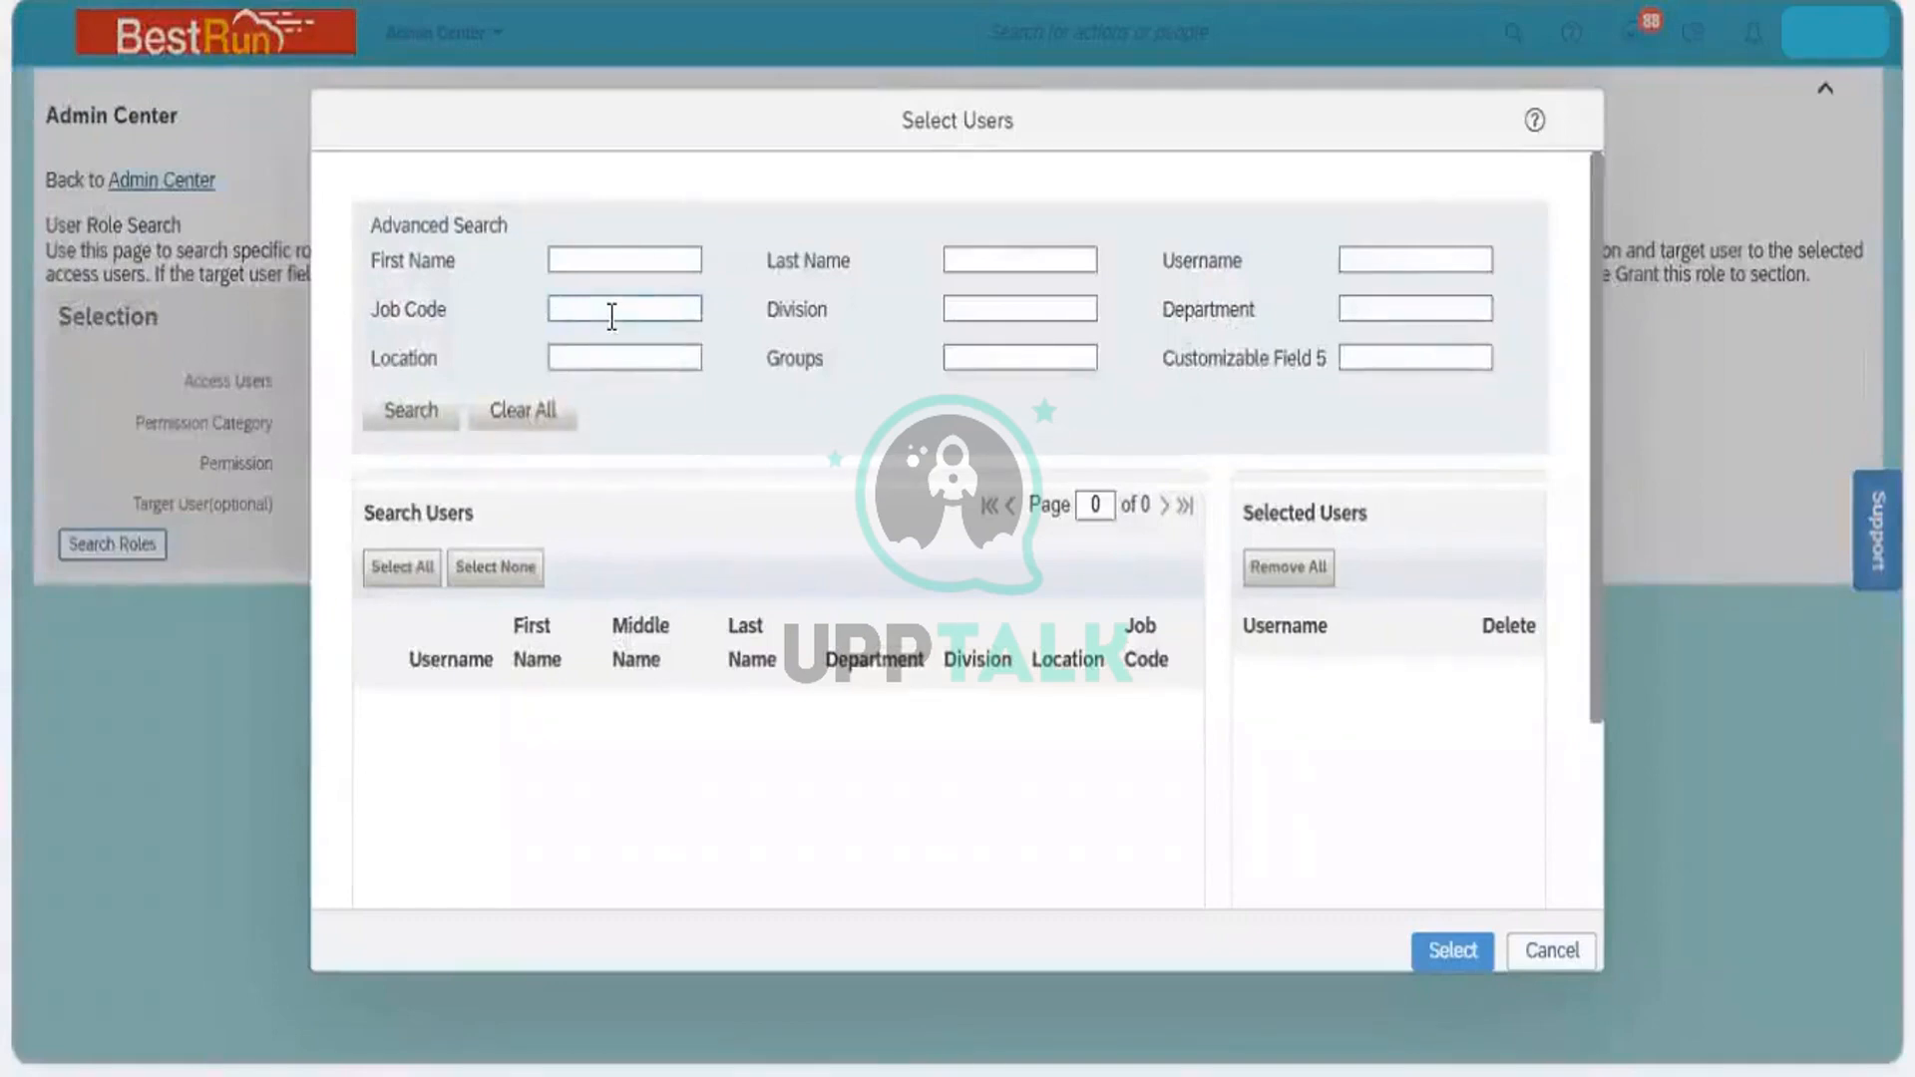
pyautogui.click(595, 260)
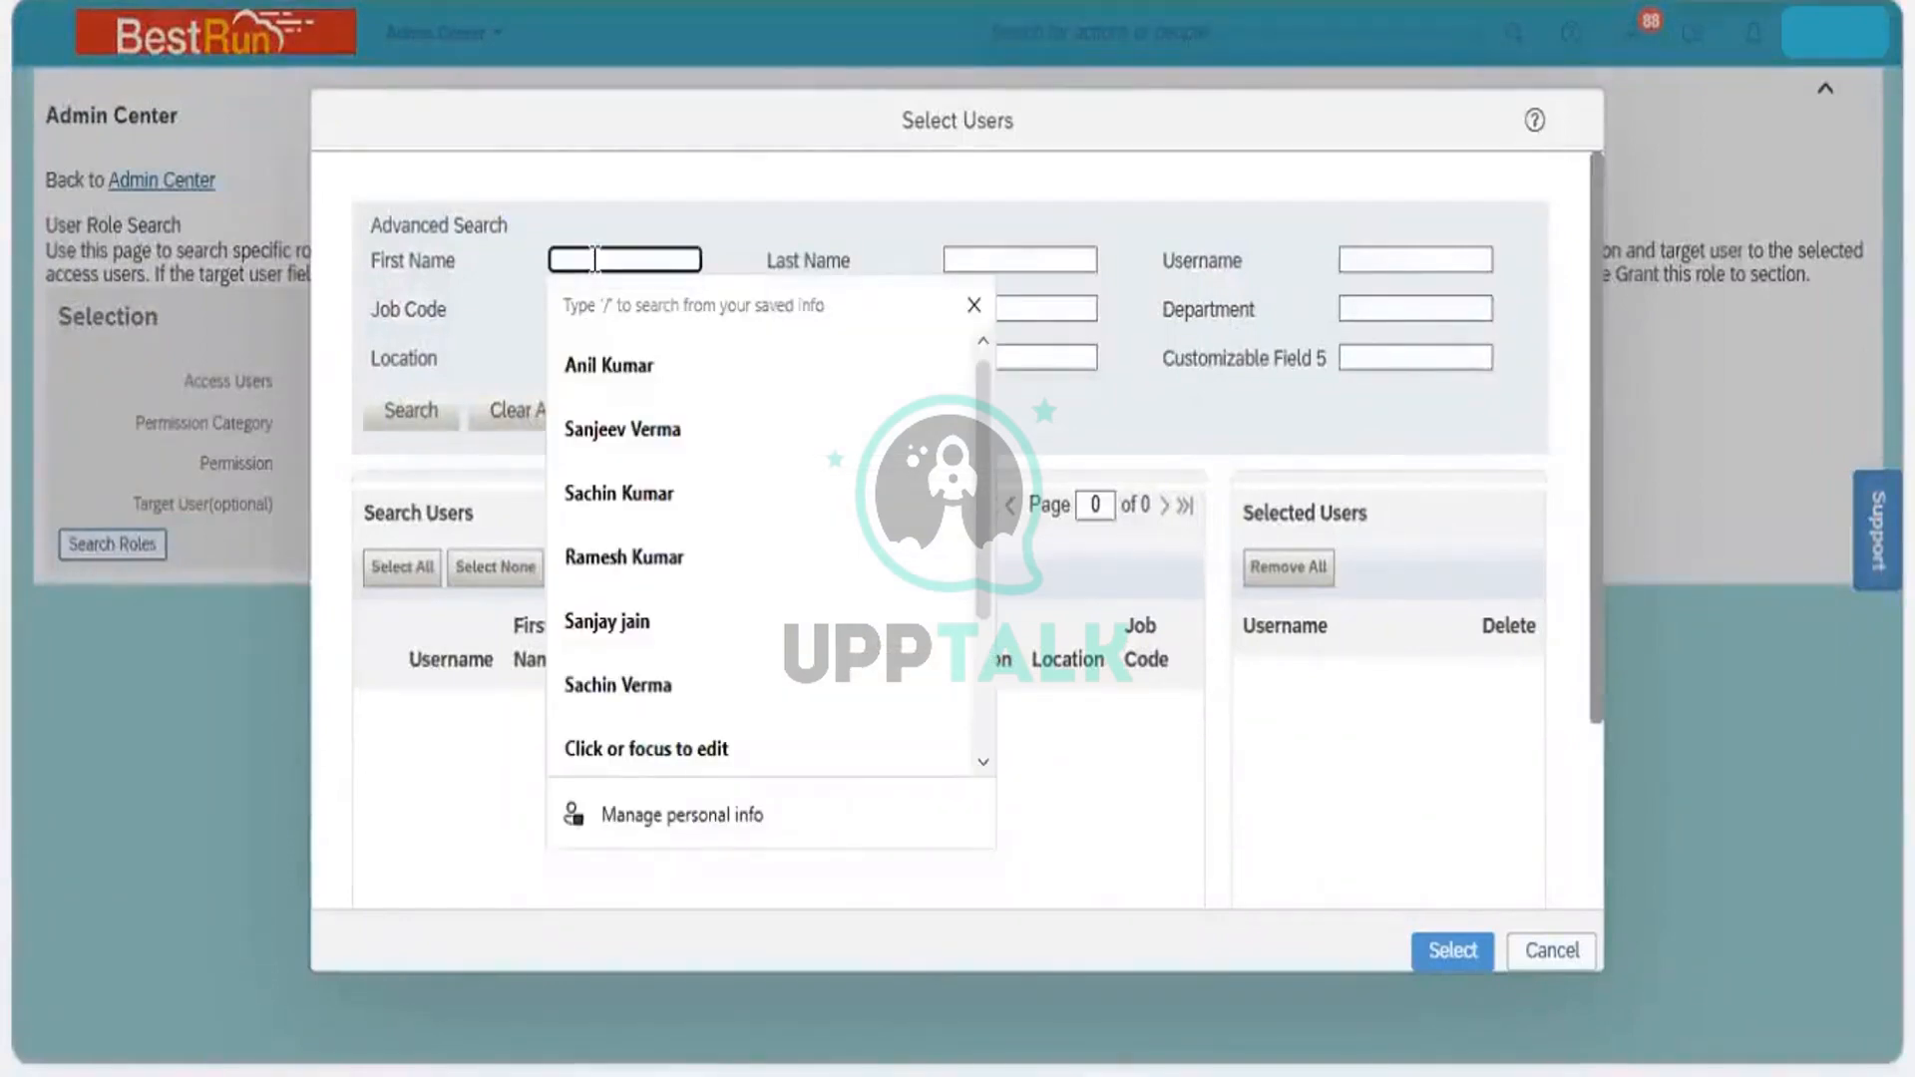
pyautogui.write('Anil')
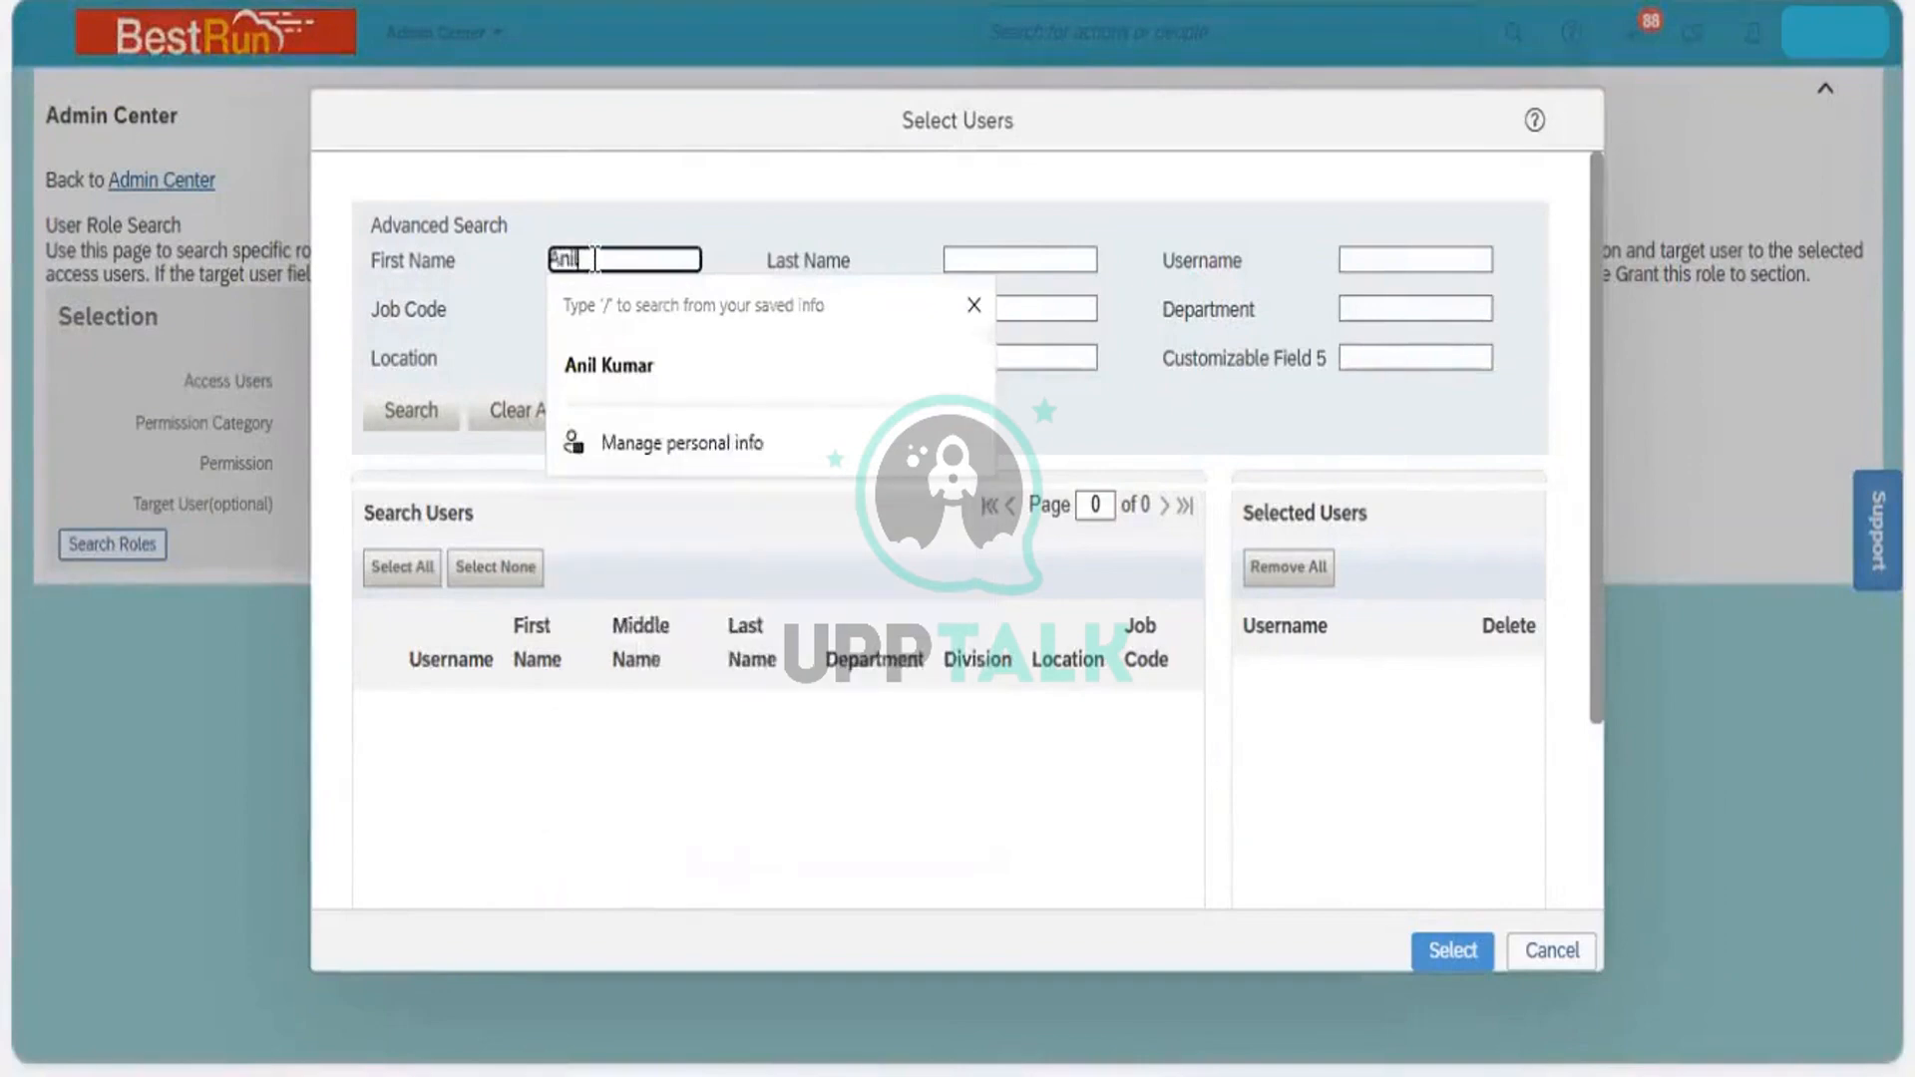
pyautogui.click(621, 365)
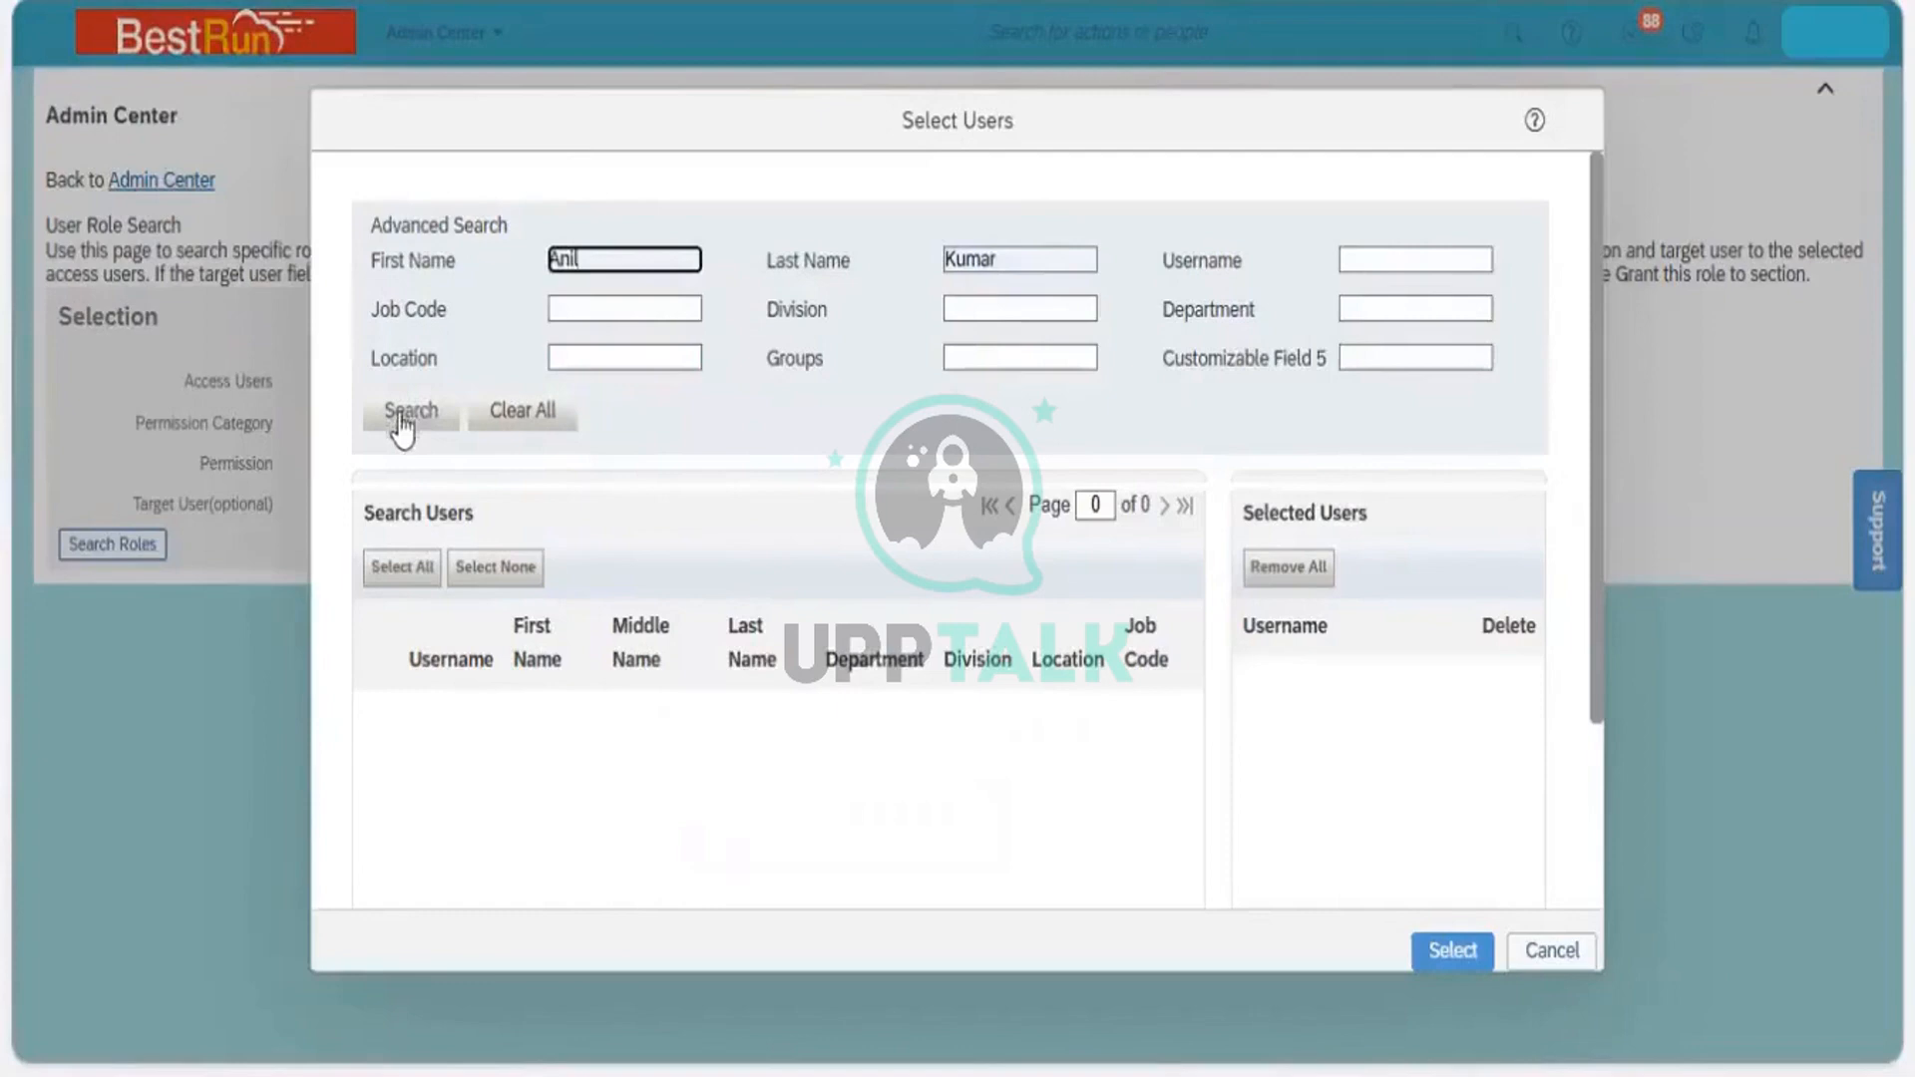
pyautogui.click(404, 417)
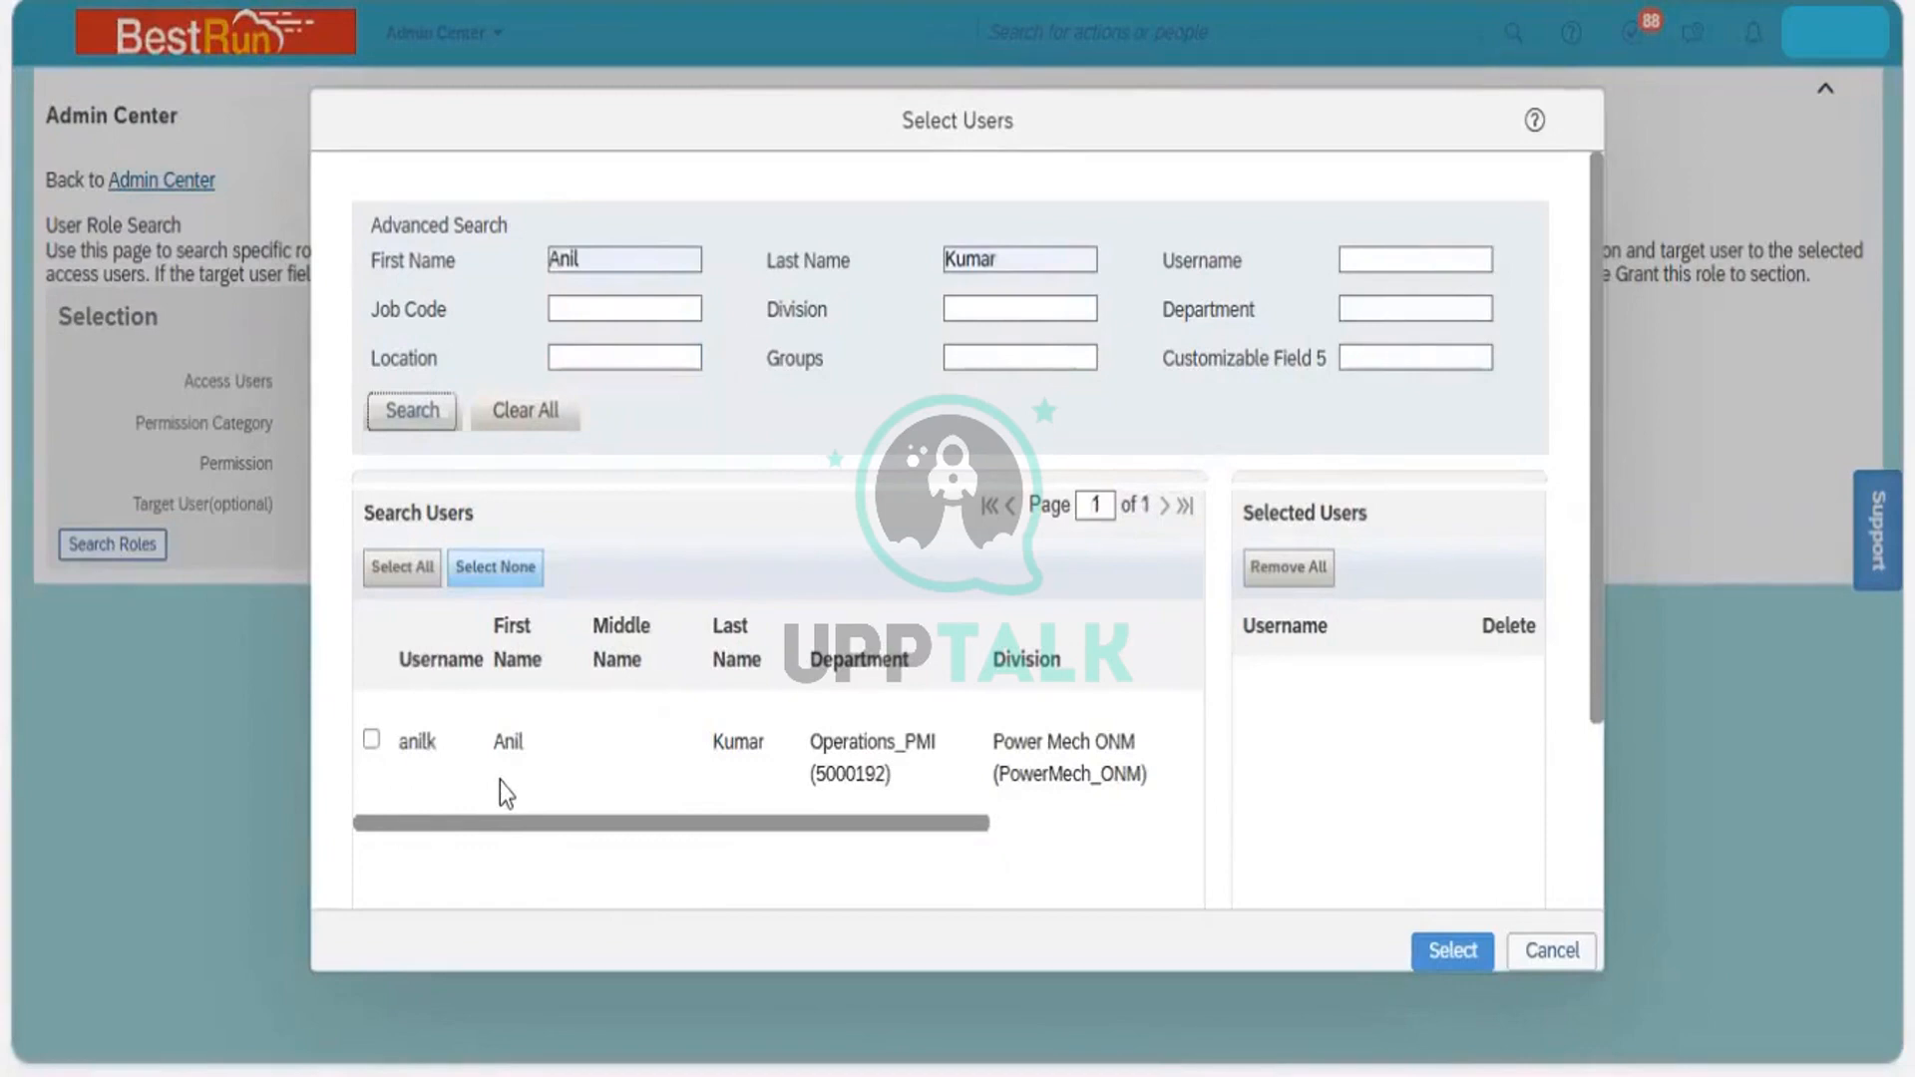
pyautogui.click(371, 740)
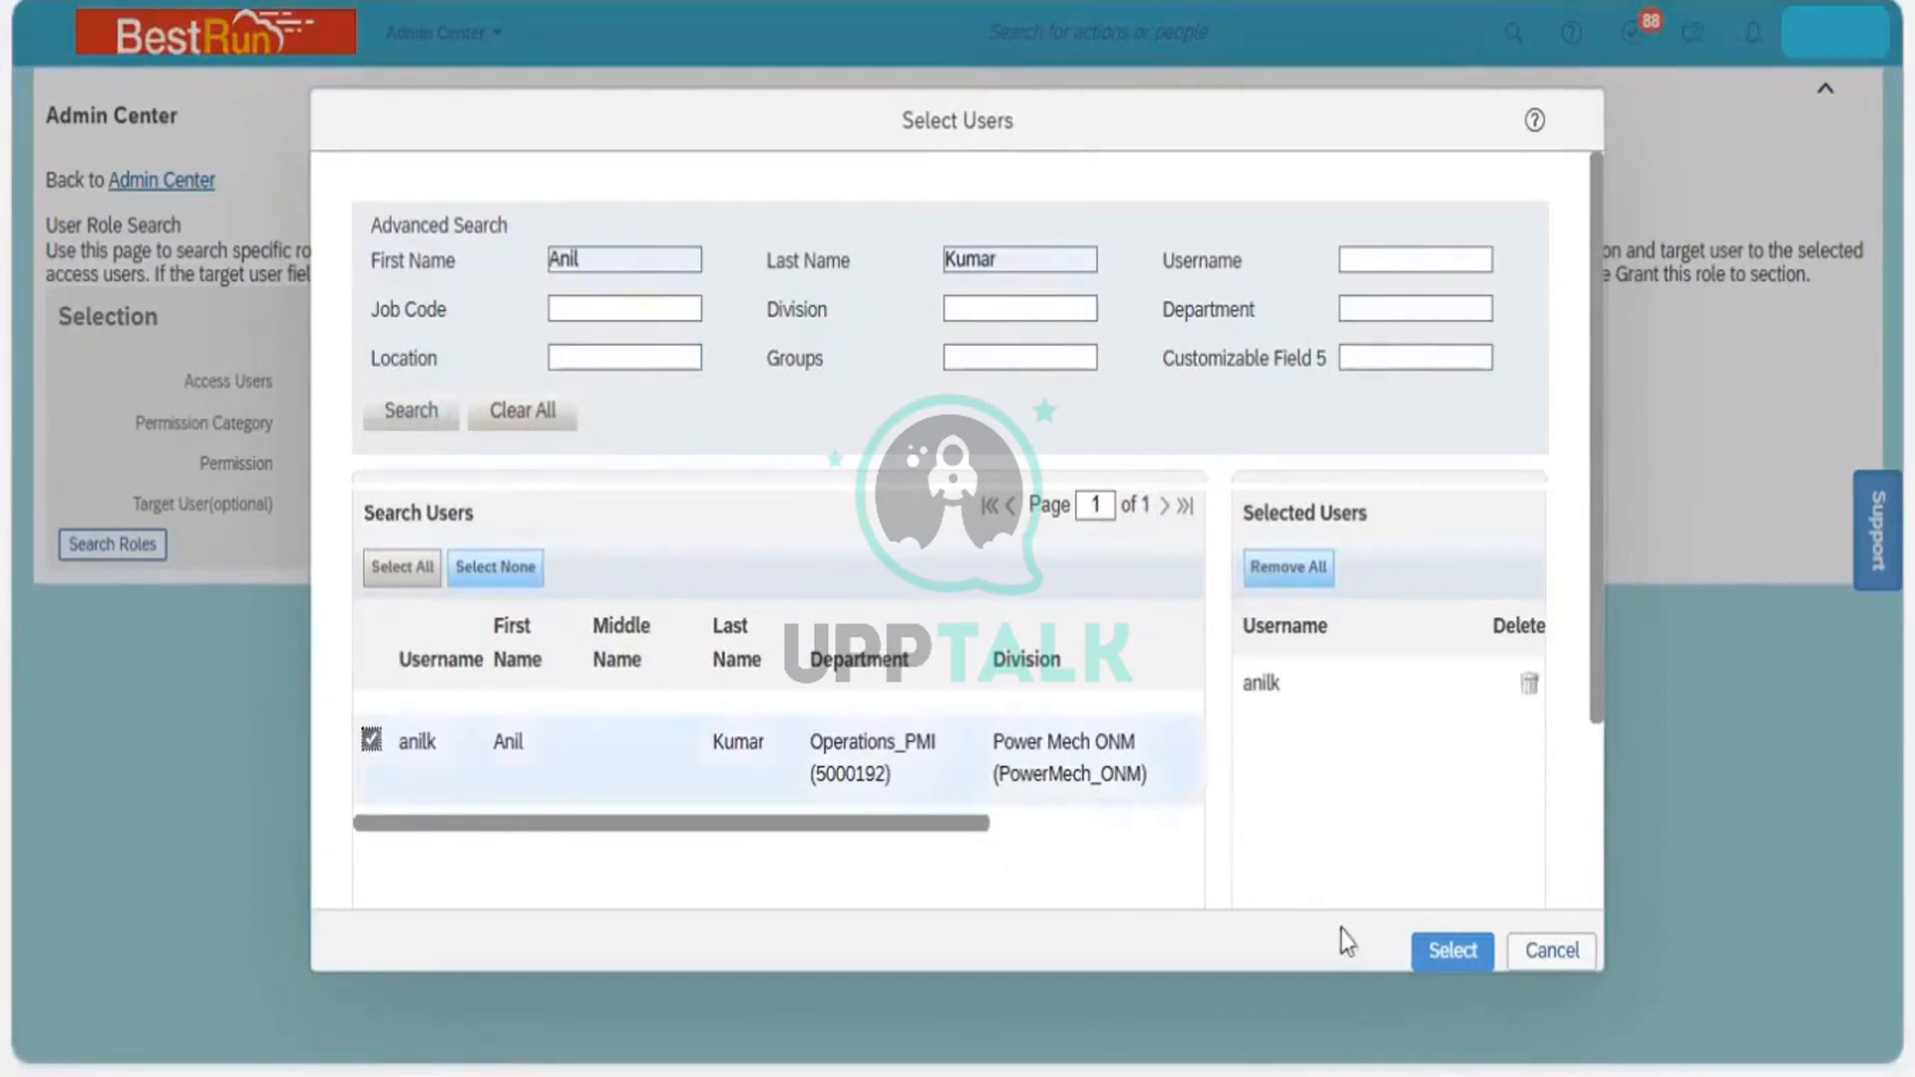
pyautogui.click(1437, 950)
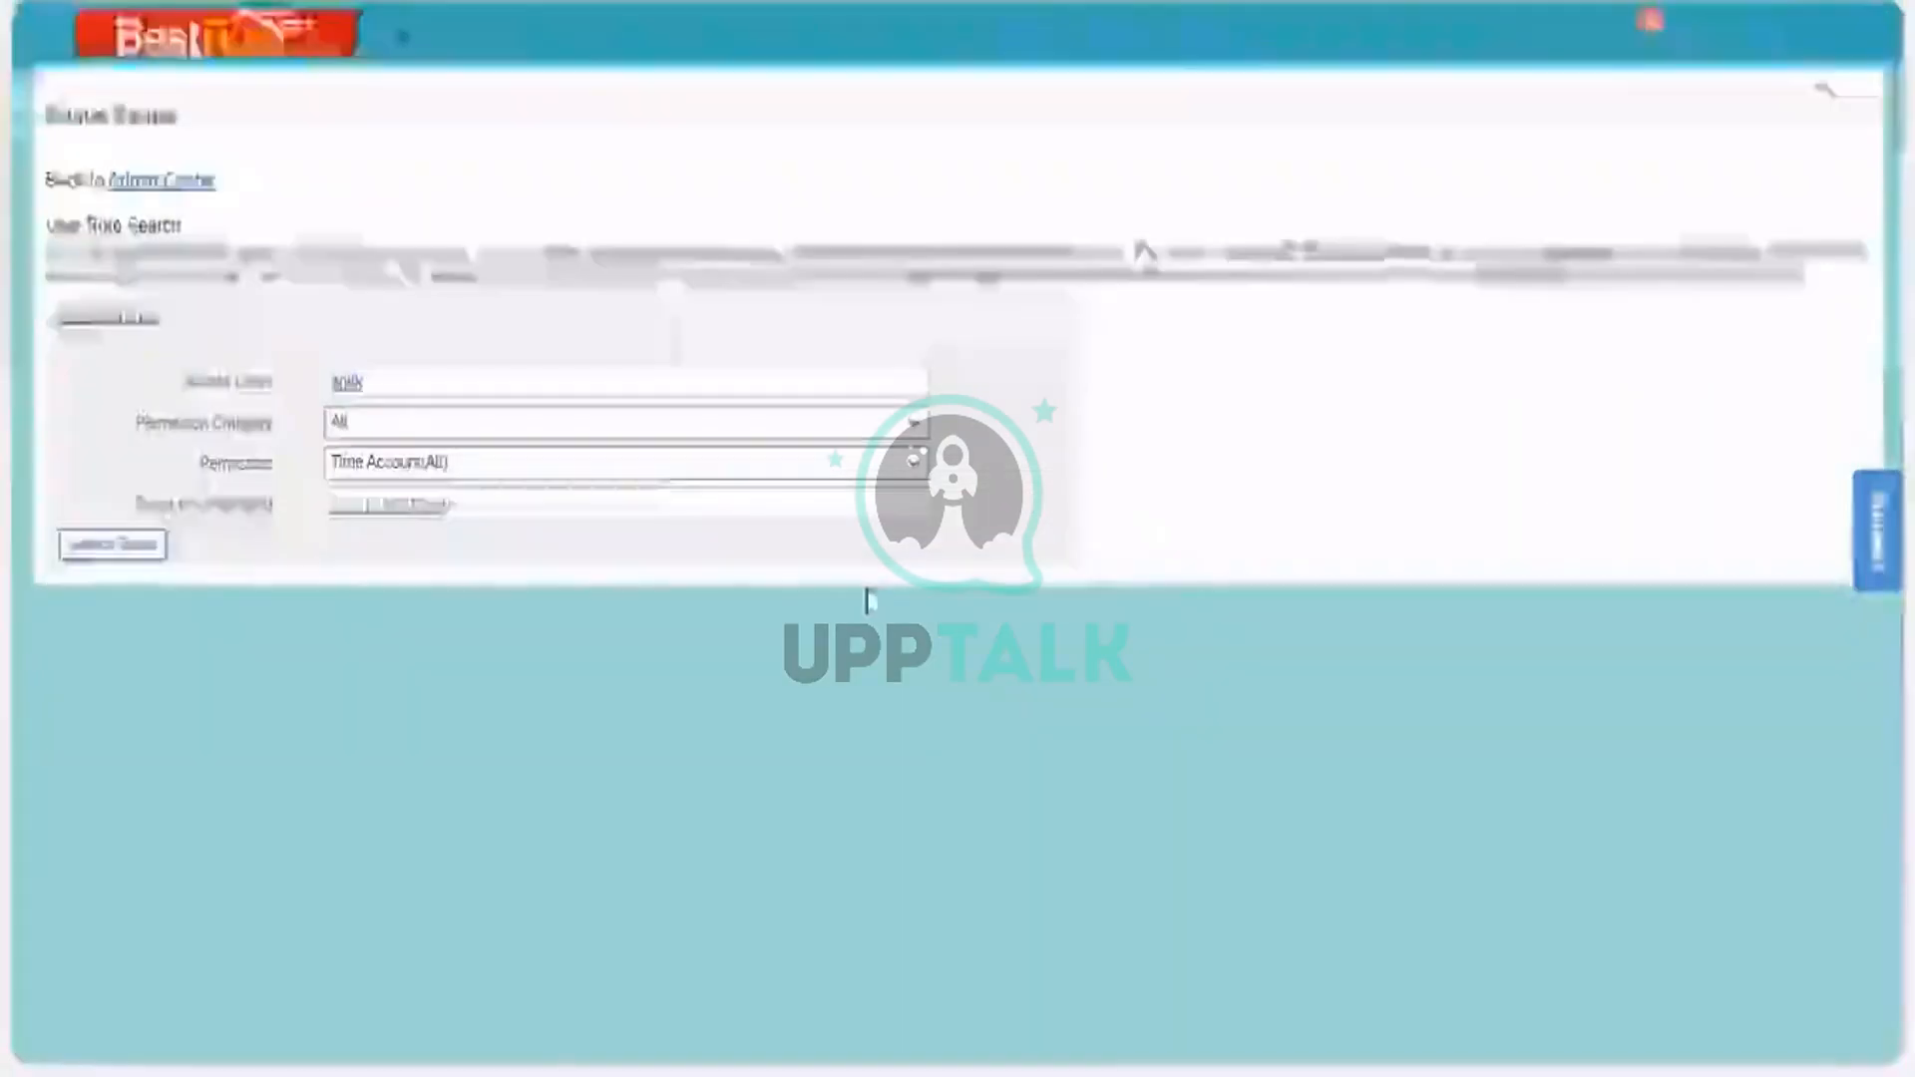